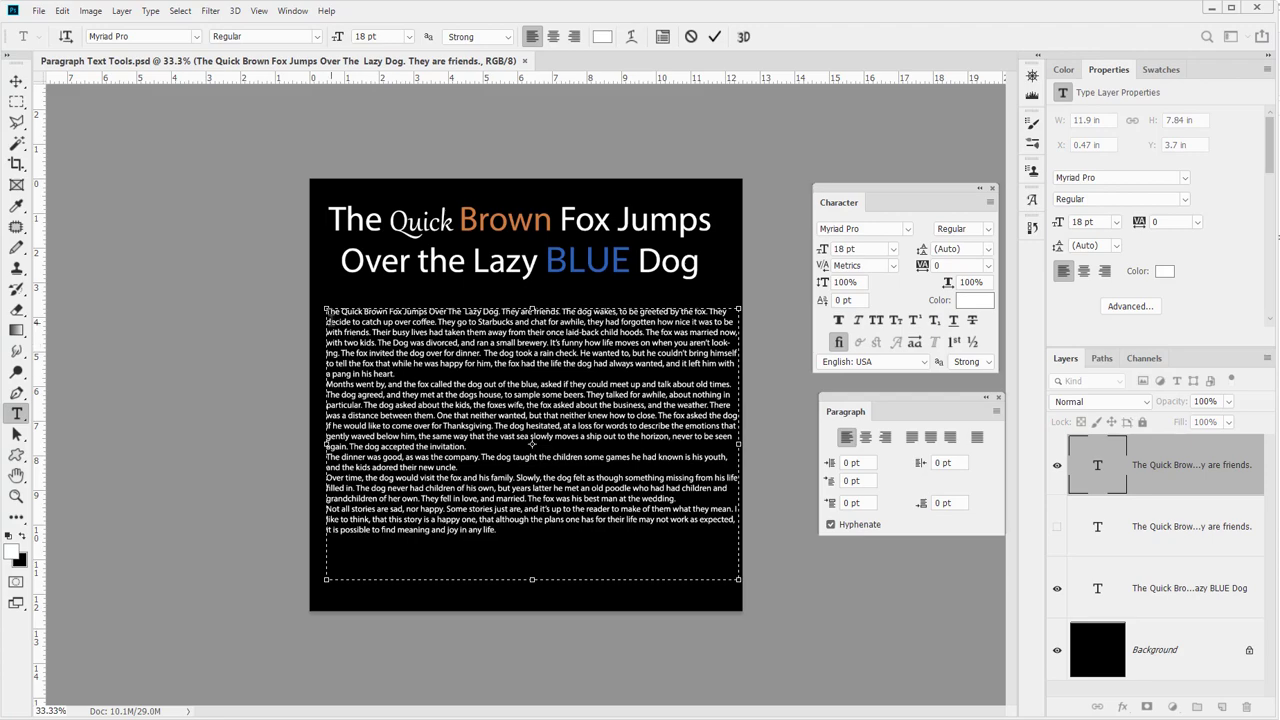
# Select all the text in the topmost body paragraph layer for editing
pyautogui.click(16, 495)
pyautogui.moveTo(266, 358); pyautogui.dragTo(276, 354)
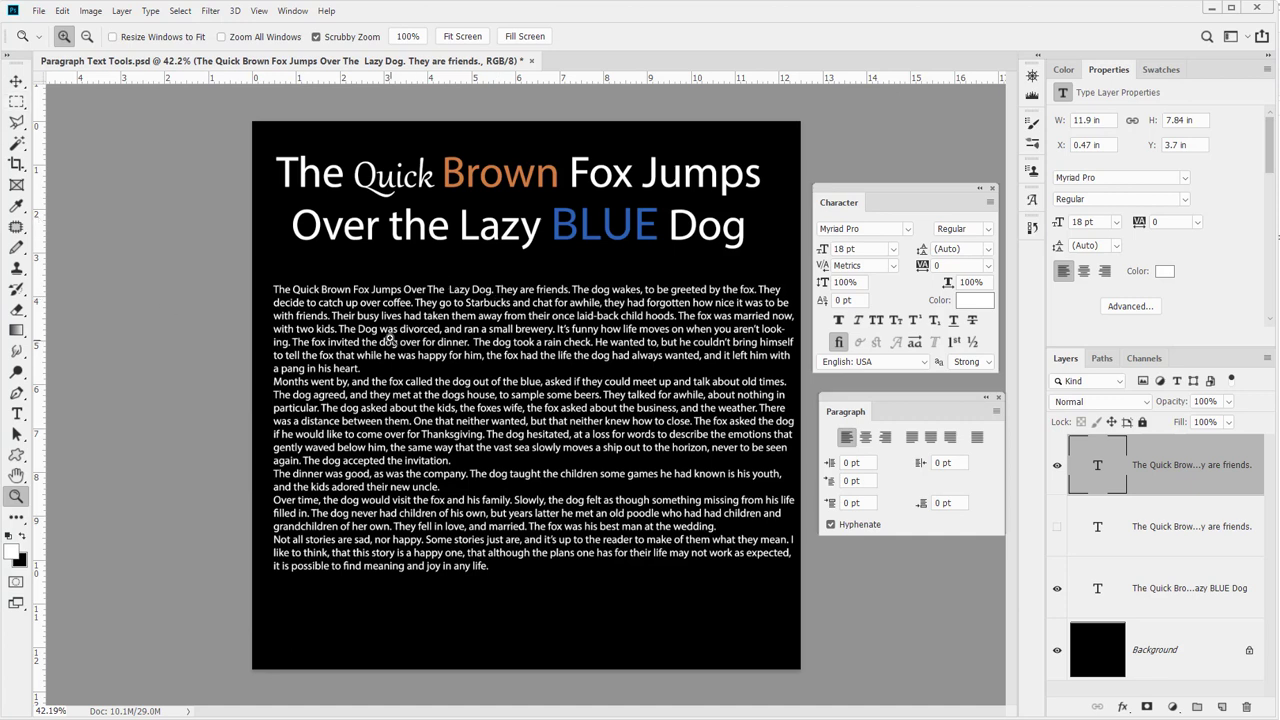
pyautogui.click(16, 414)
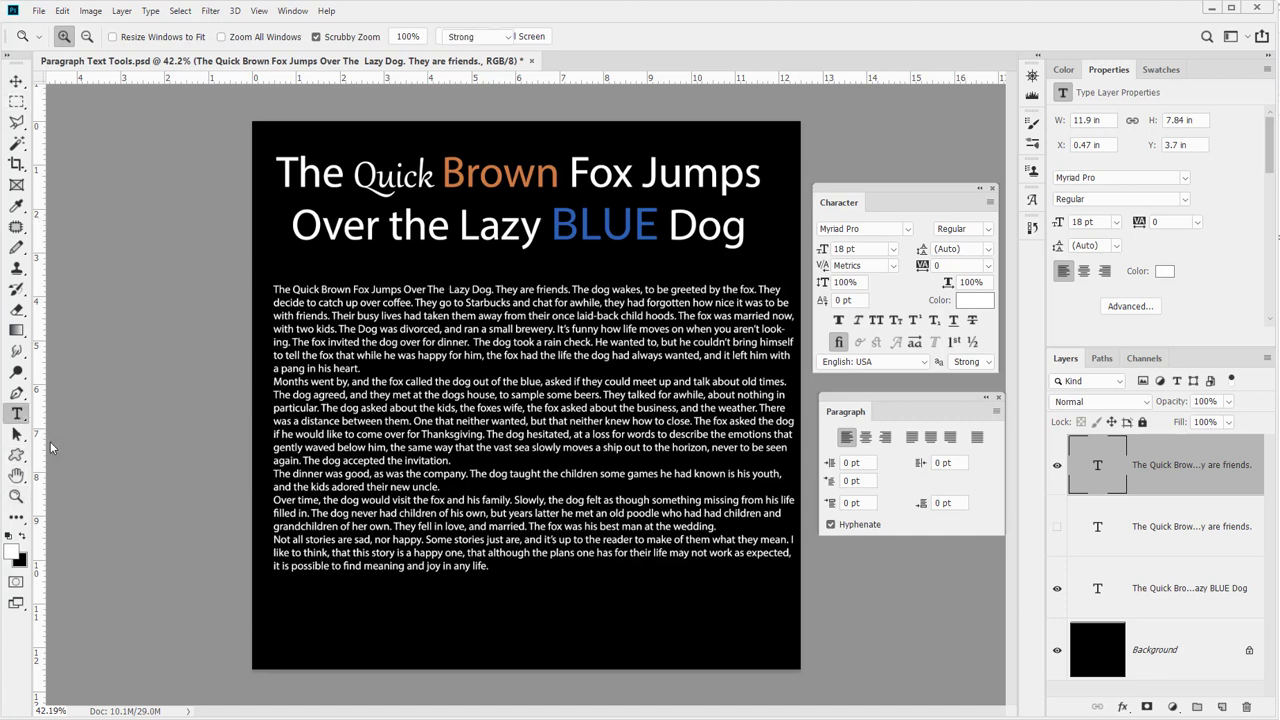
pyautogui.click(490, 566)
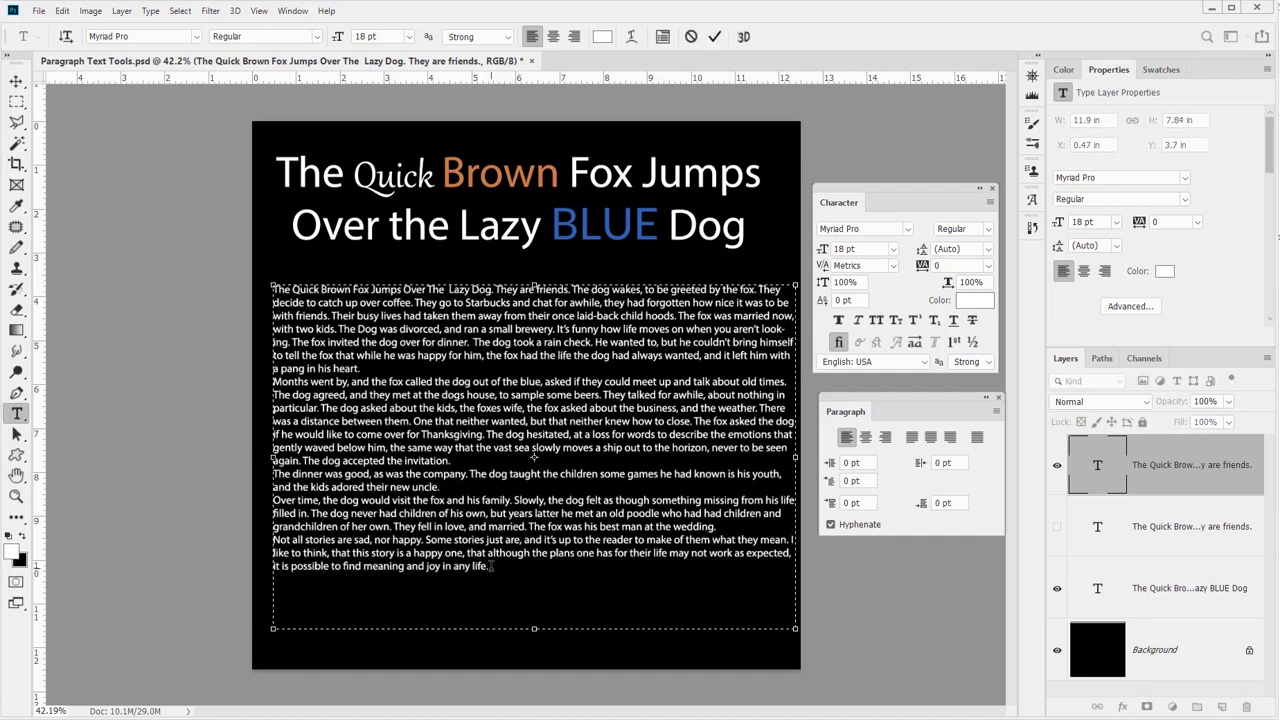
pyautogui.doubleClick(1098, 468)
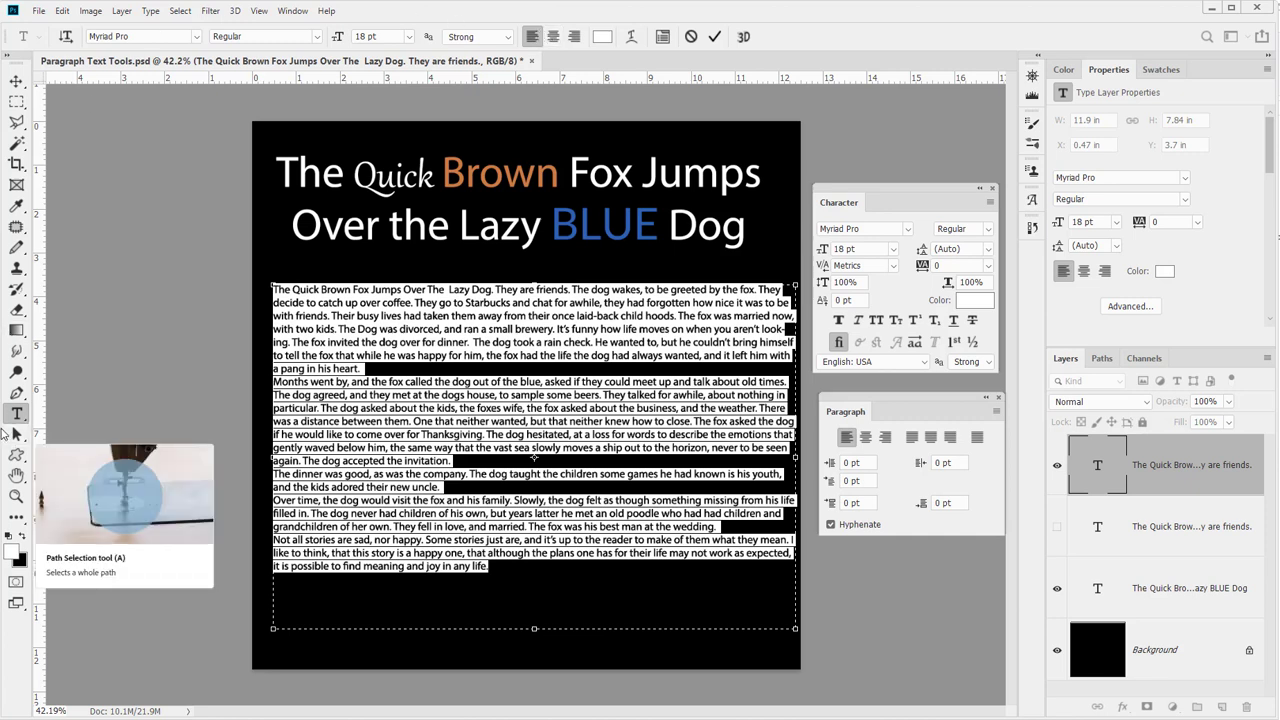
pyautogui.click(16, 82)
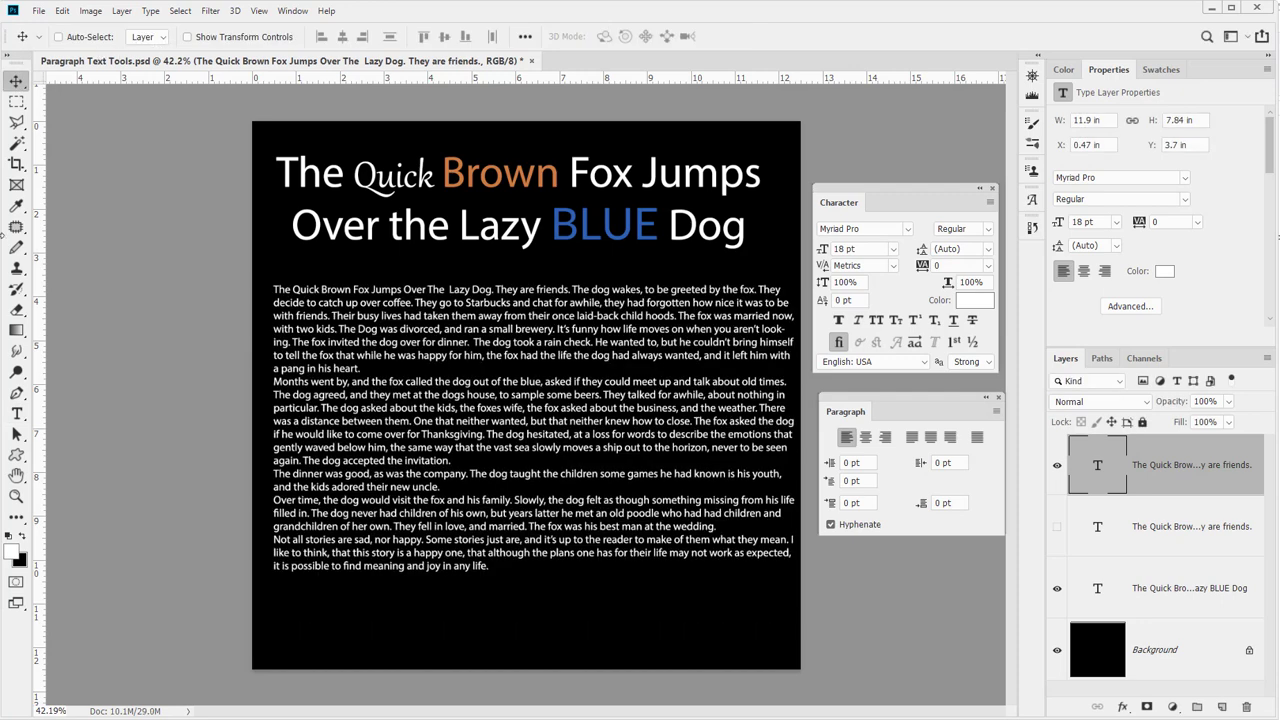
pyautogui.click(20, 418)
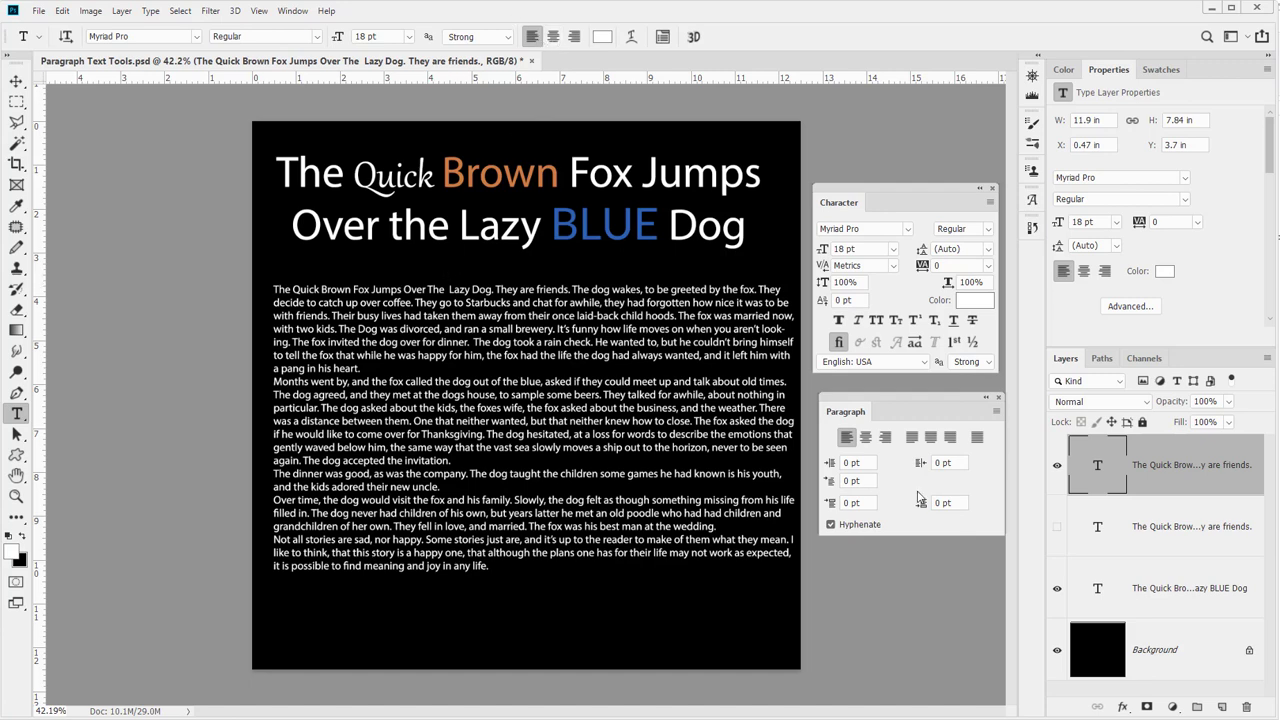
pyautogui.doubleClick(1100, 465)
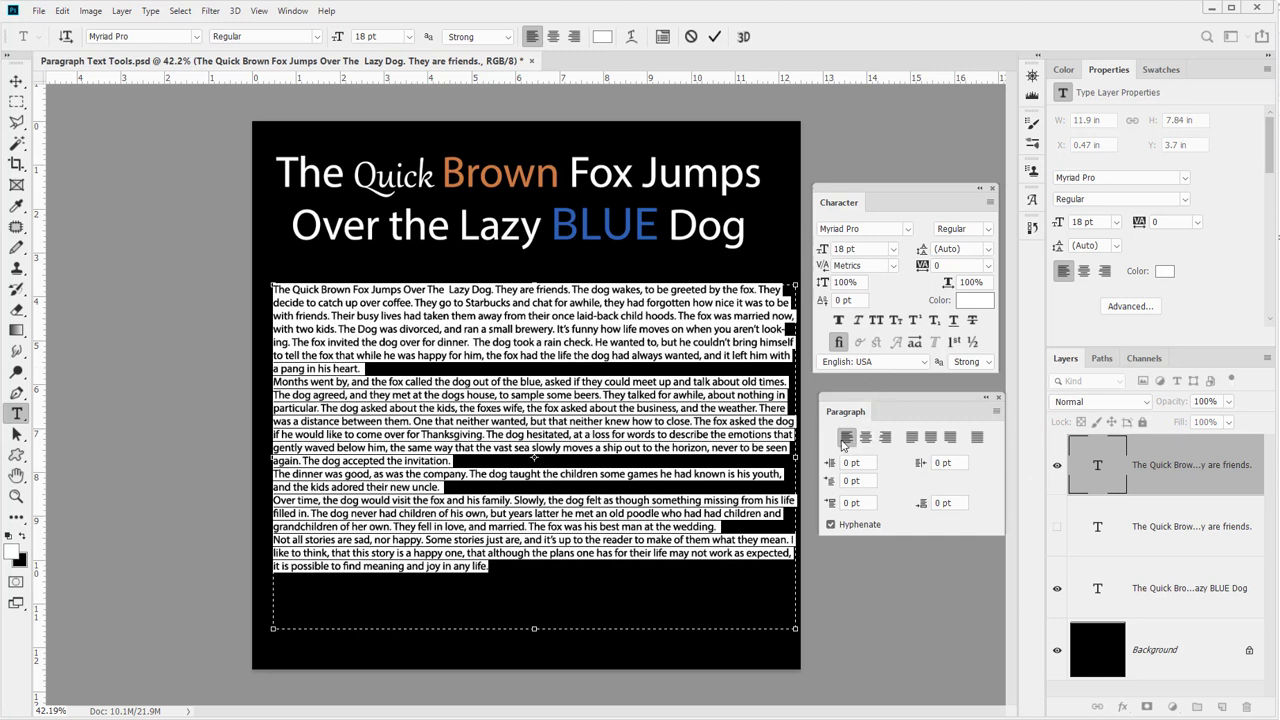
# Try the Middle Eastern and South Asian layout, then switch to the Latin and East Asian layout with East Asian Features
pyautogui.click(997, 411)
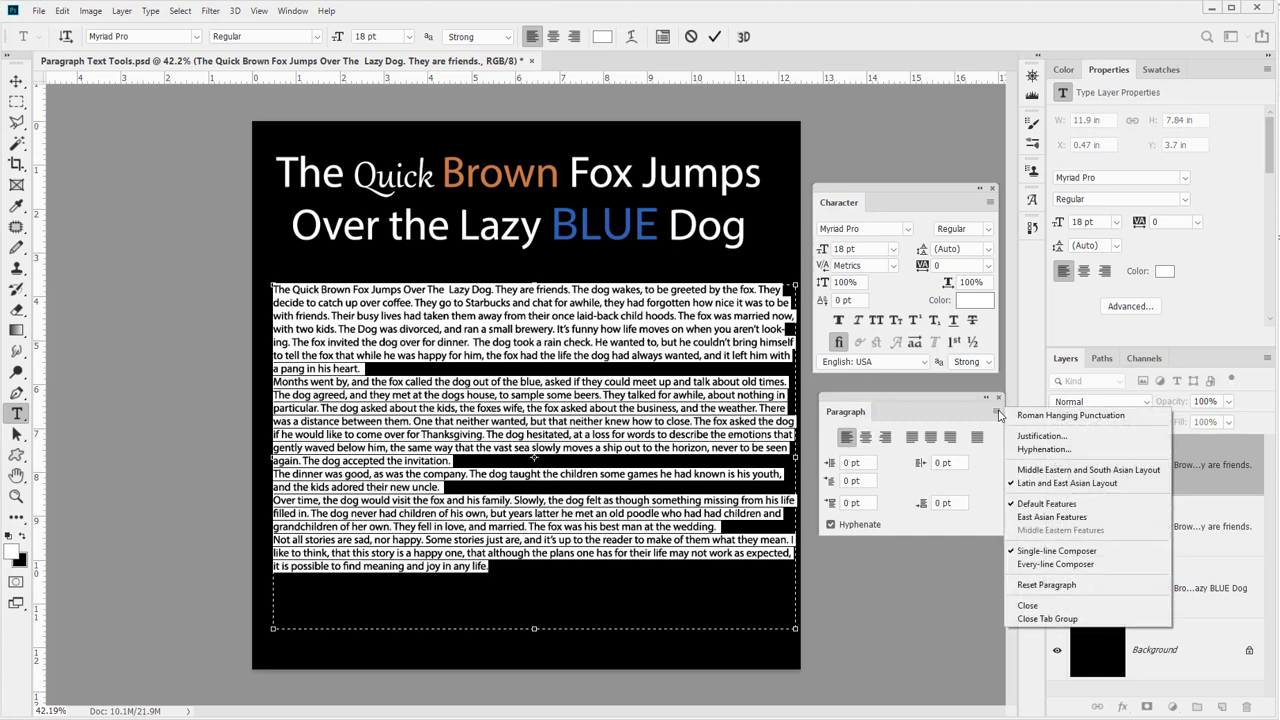
pyautogui.click(1115, 472)
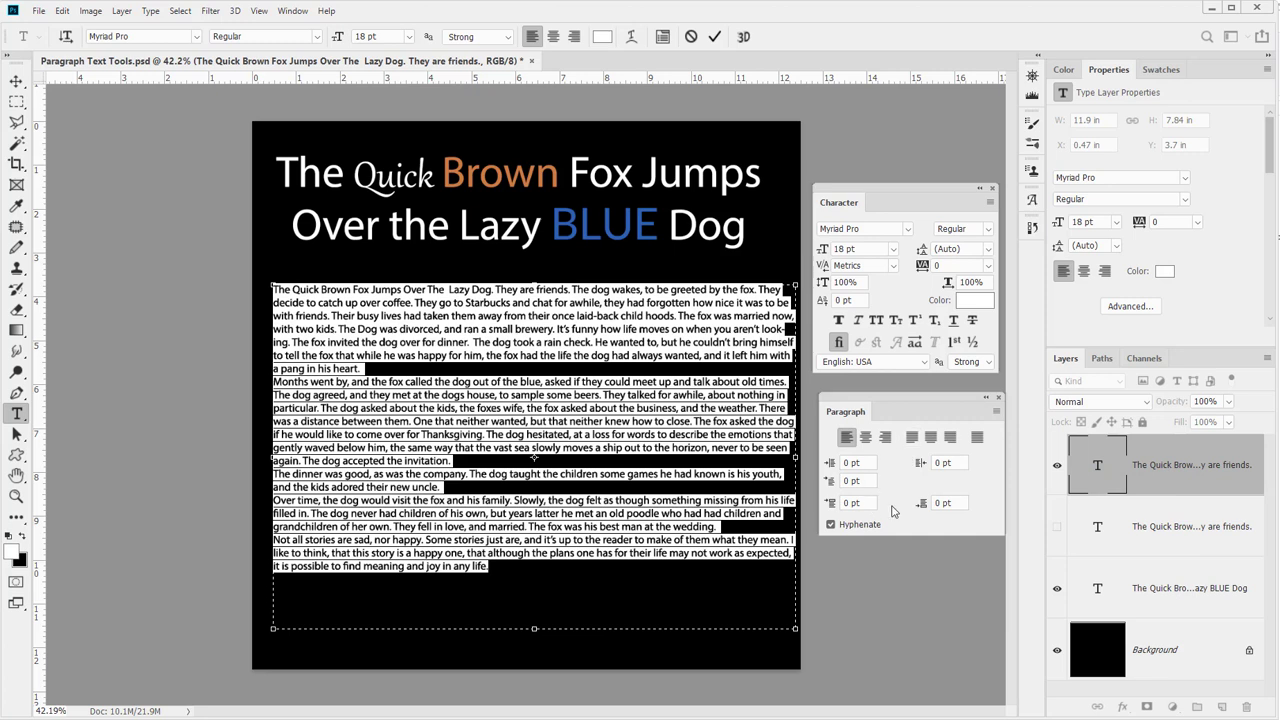
pyautogui.click(996, 411)
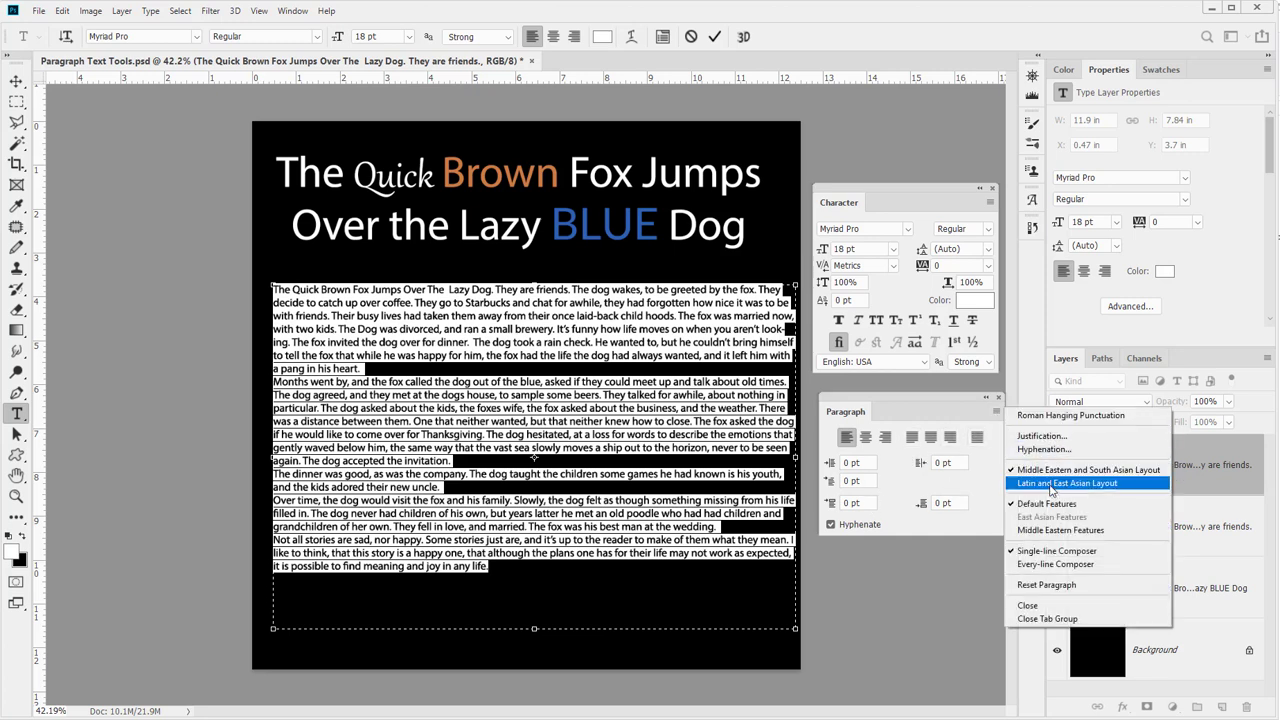
pyautogui.click(1054, 484)
pyautogui.click(996, 411)
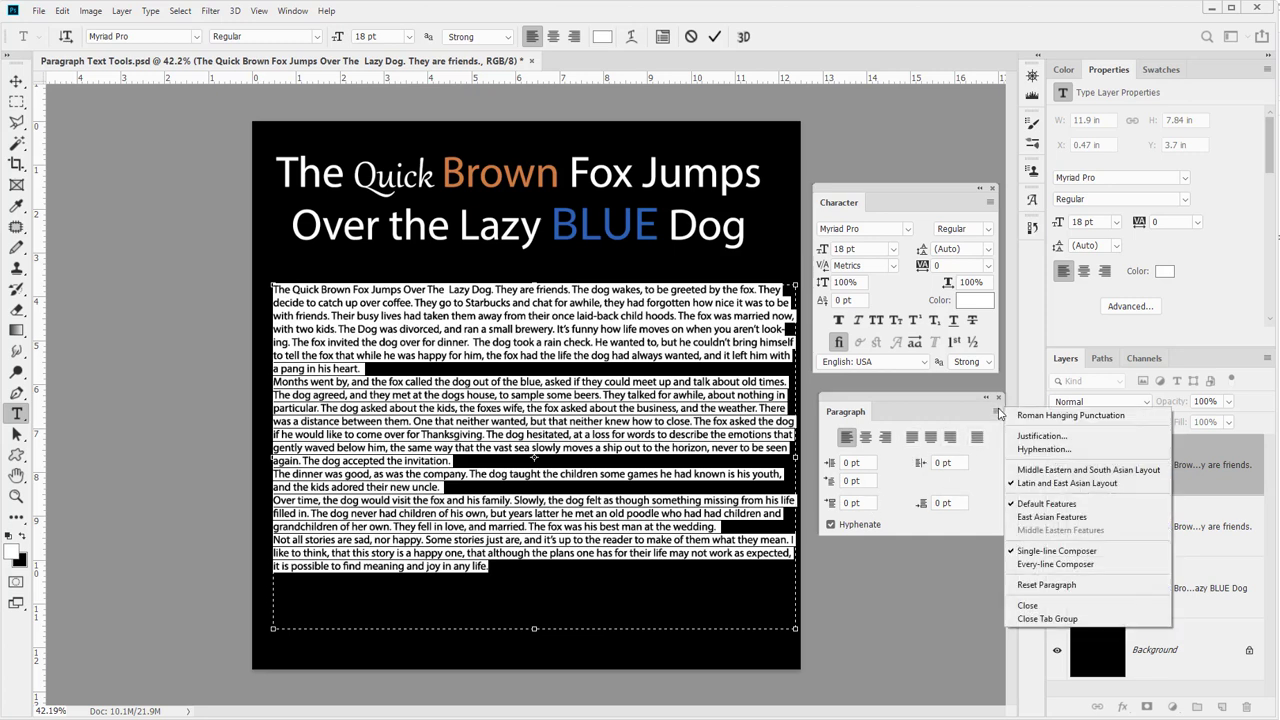
pyautogui.click(1044, 517)
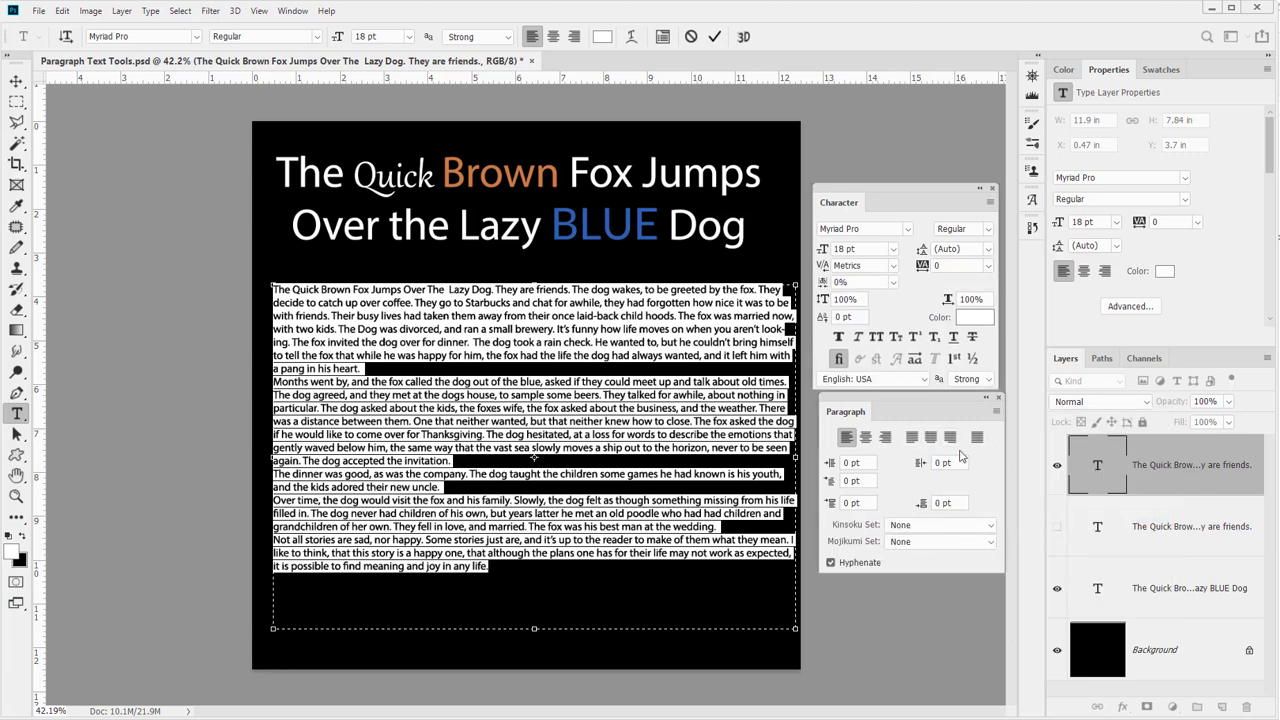
# Set the selected text to the Middle Eastern and South Asian layout and enable Middle Eastern Features
pyautogui.click(992, 412)
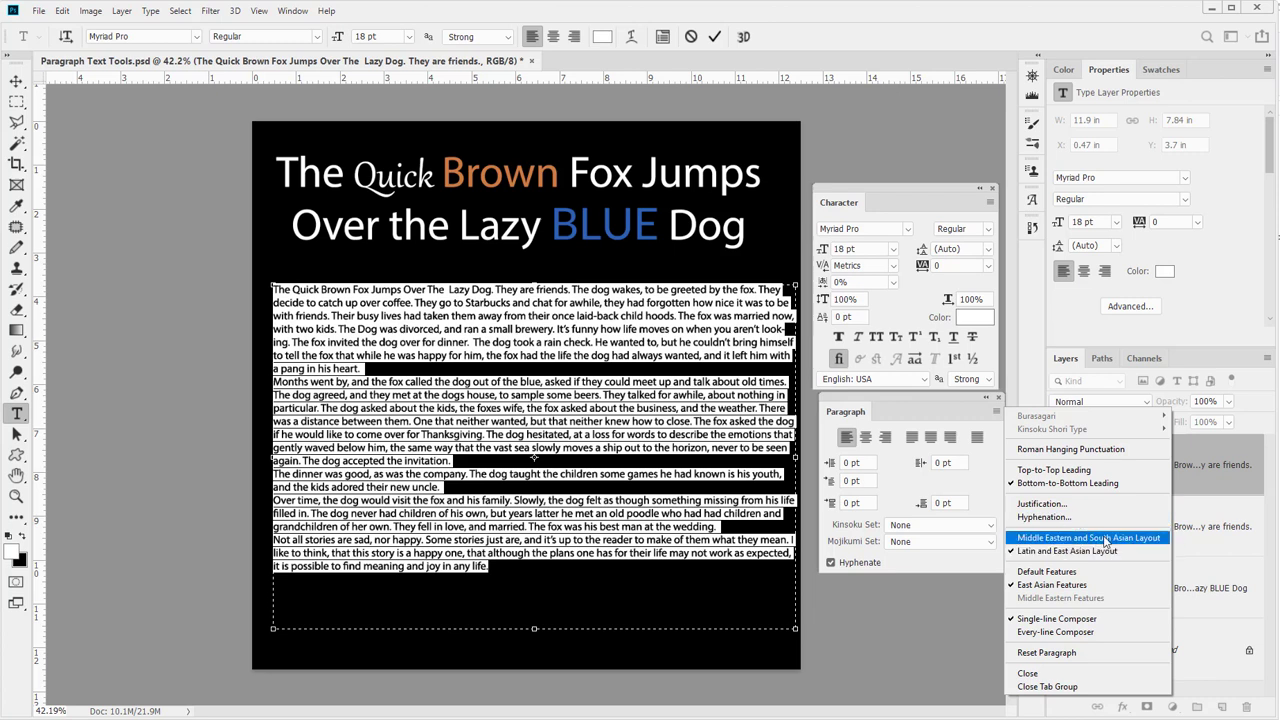
pyautogui.click(1105, 538)
pyautogui.click(996, 411)
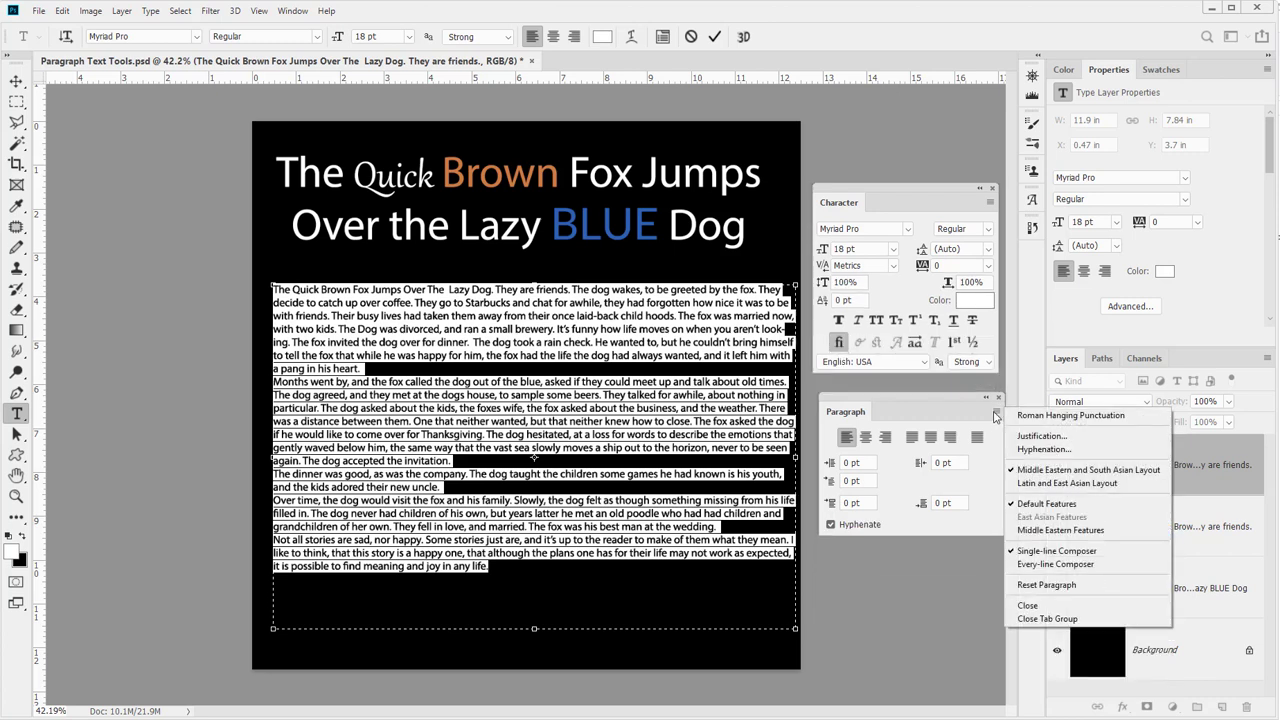
pyautogui.click(1062, 530)
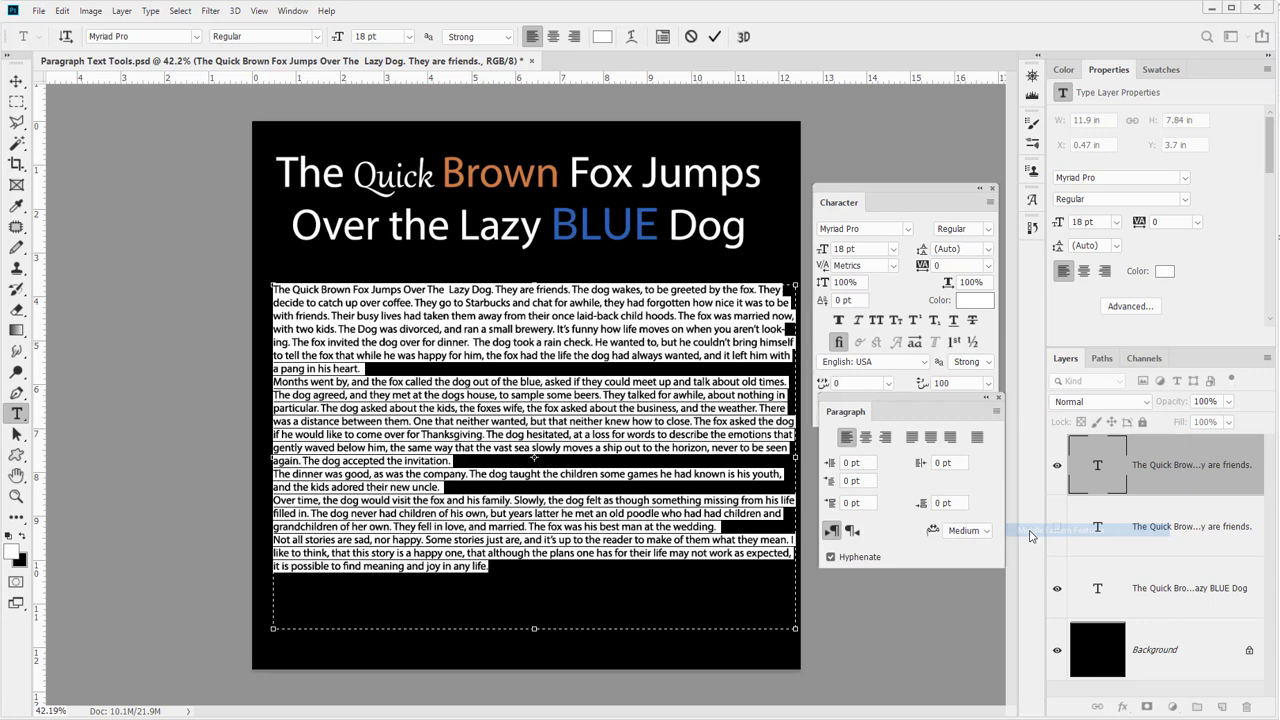
# Toggle the body text's paragraph direction between right-to-left and left-to-right, ending on right-to-left
pyautogui.click(852, 530)
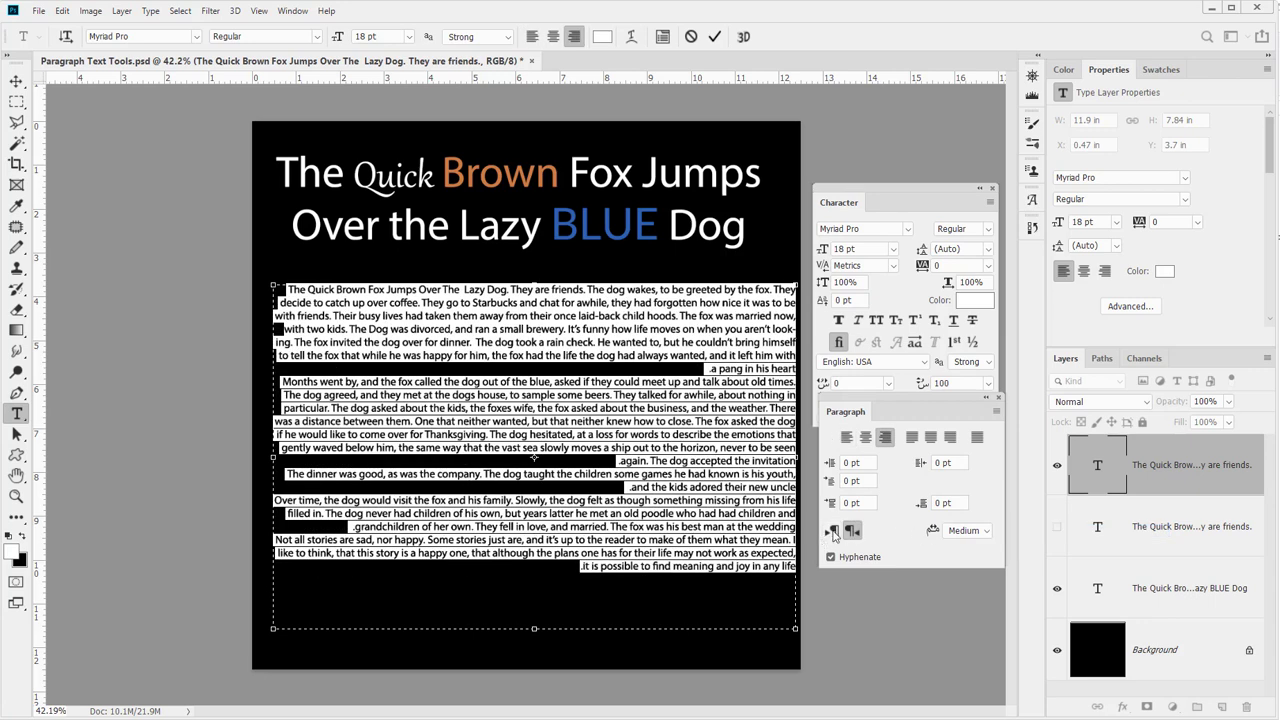
pyautogui.click(834, 530)
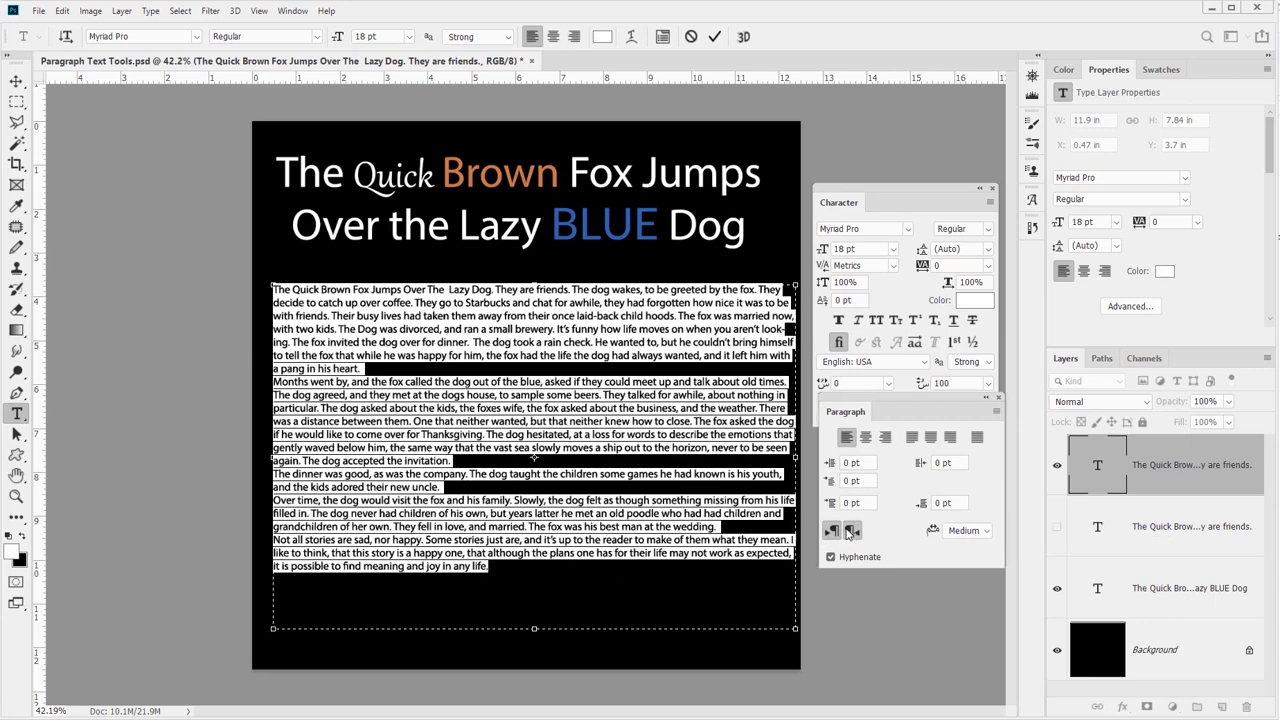
pyautogui.click(852, 530)
pyautogui.click(832, 530)
pyautogui.click(854, 531)
pyautogui.click(832, 531)
pyautogui.click(852, 530)
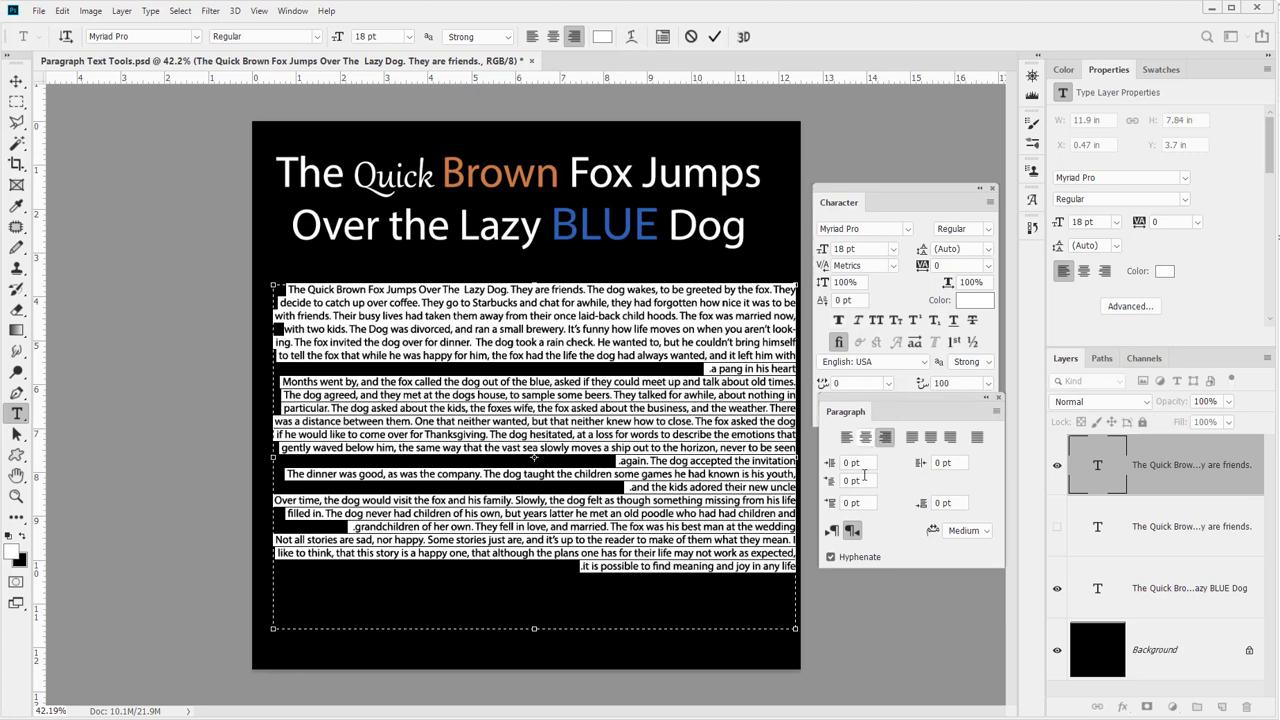
# Return the selected text to the Latin and East Asian layout with Default Features
pyautogui.click(996, 411)
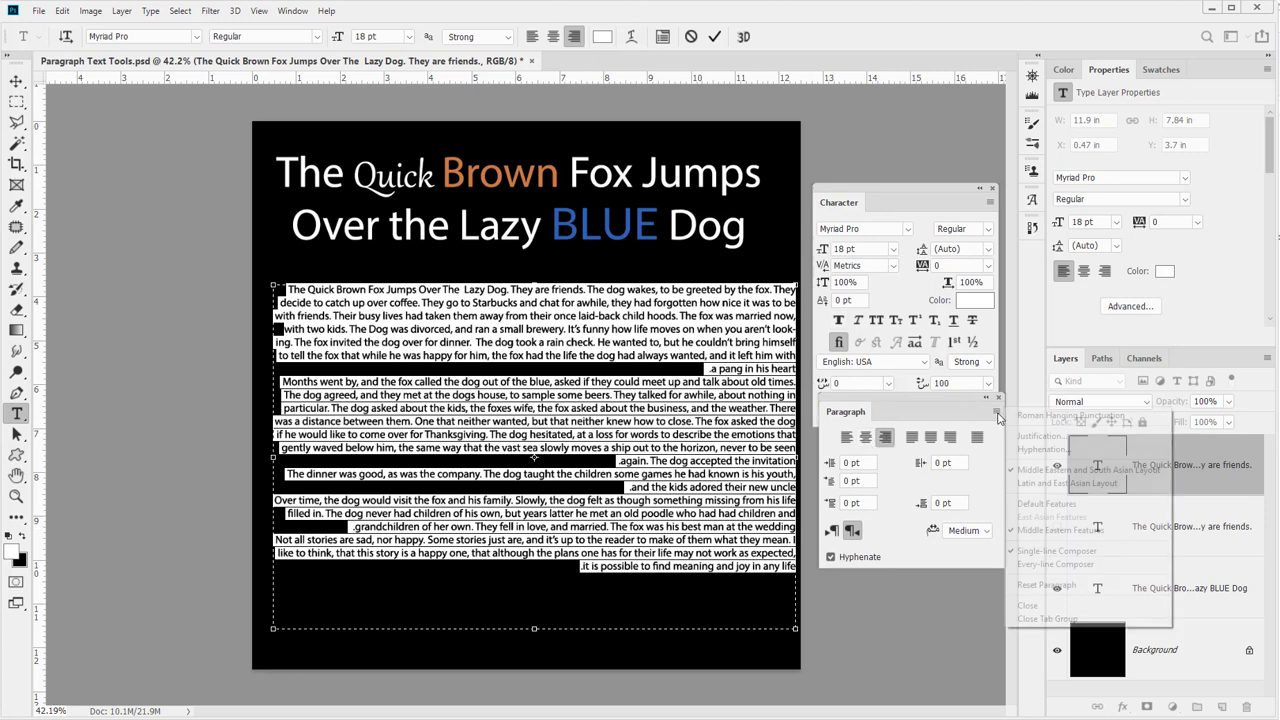
pyautogui.click(1061, 504)
pyautogui.click(996, 411)
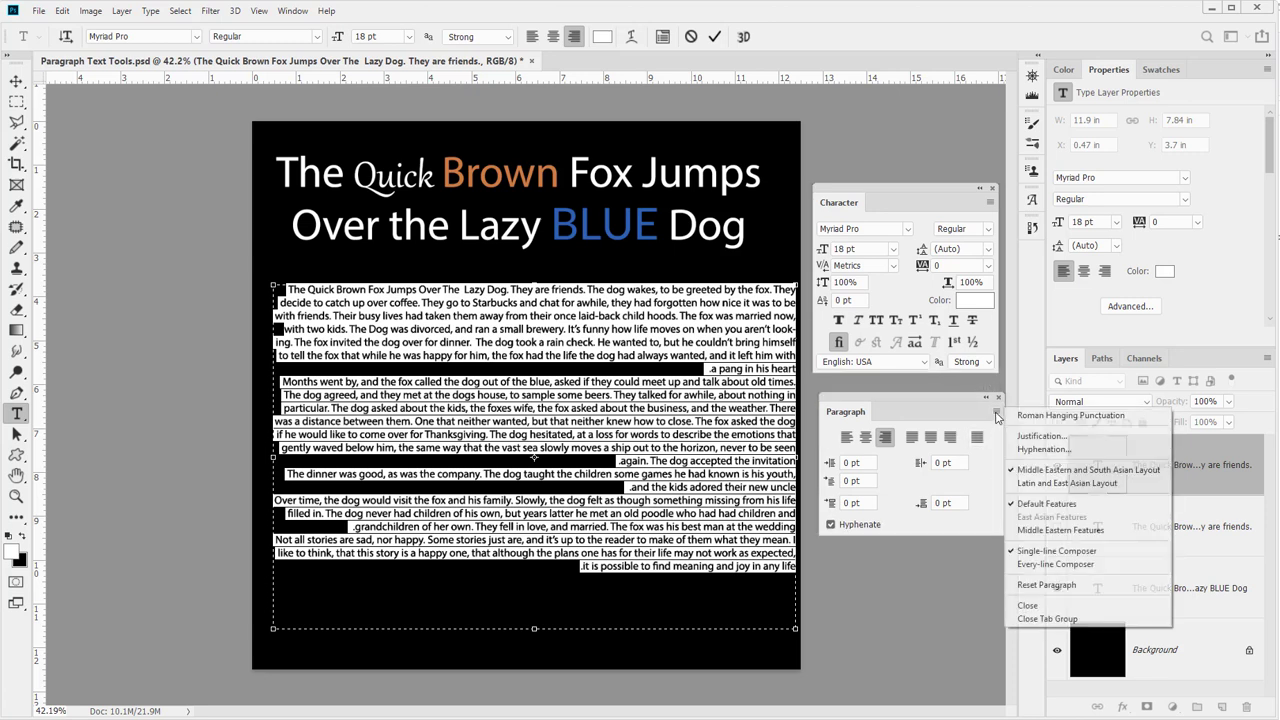
pyautogui.click(1057, 485)
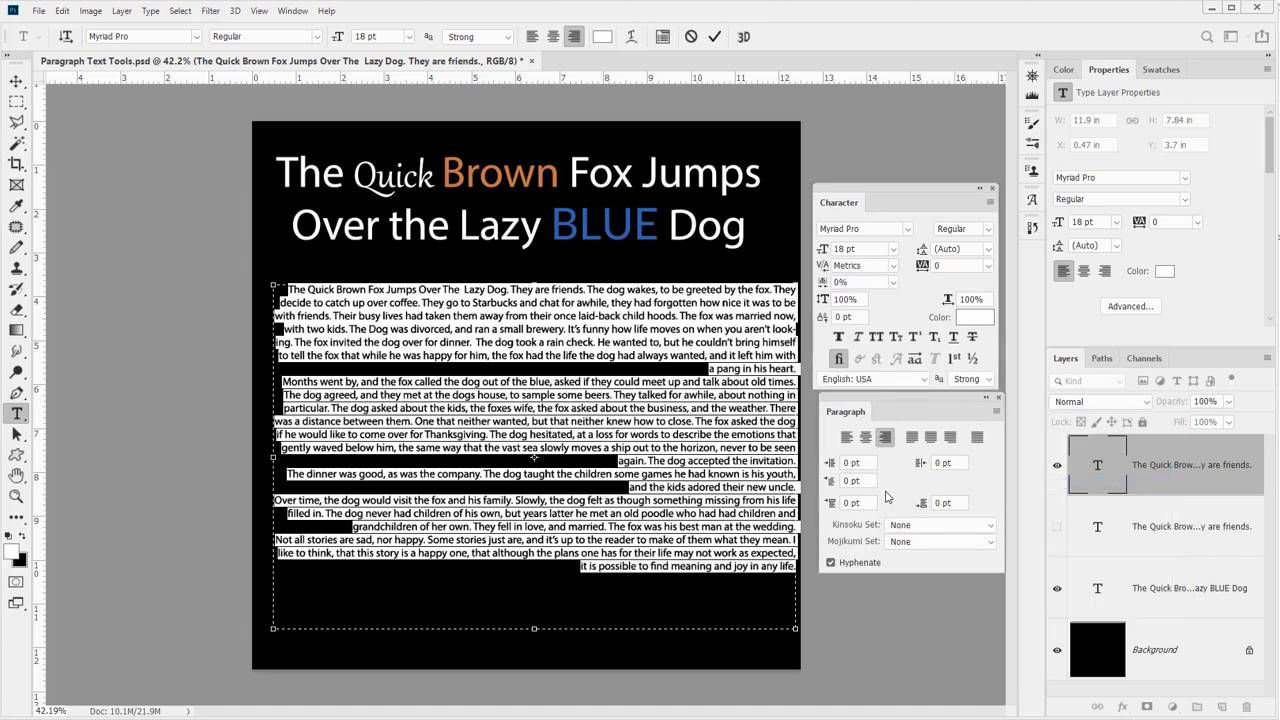
pyautogui.click(993, 412)
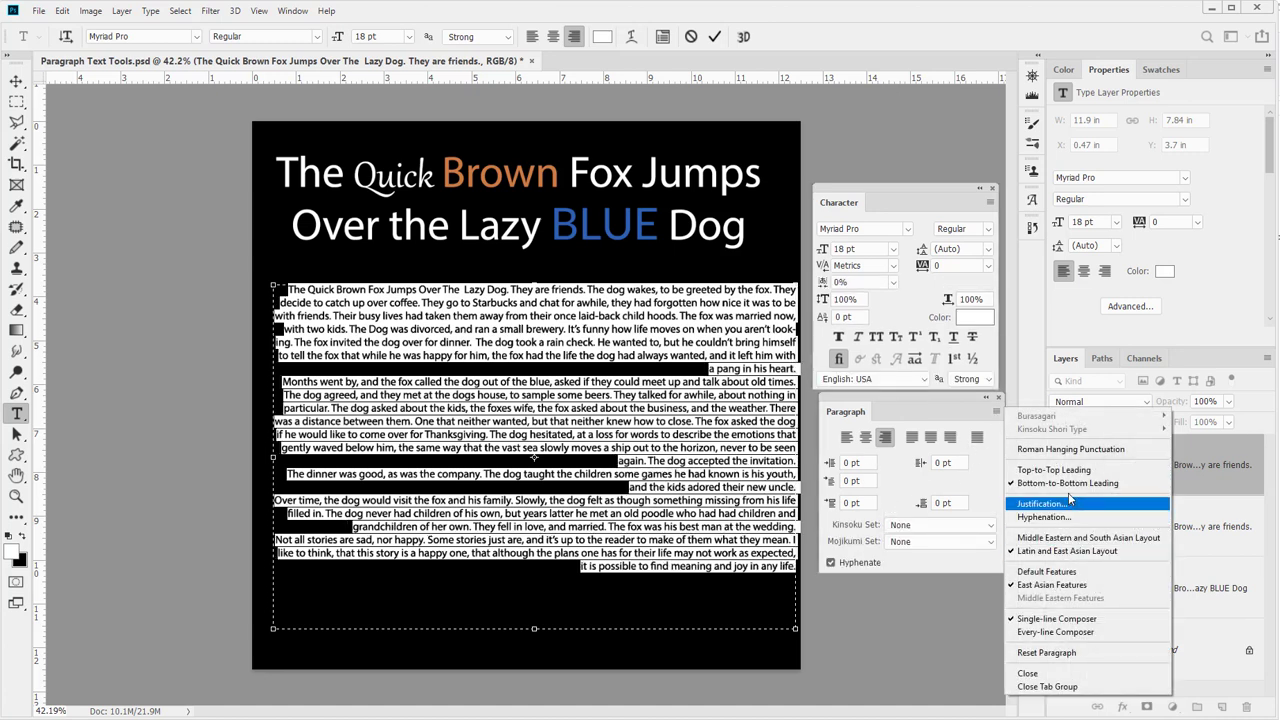
pyautogui.click(1076, 571)
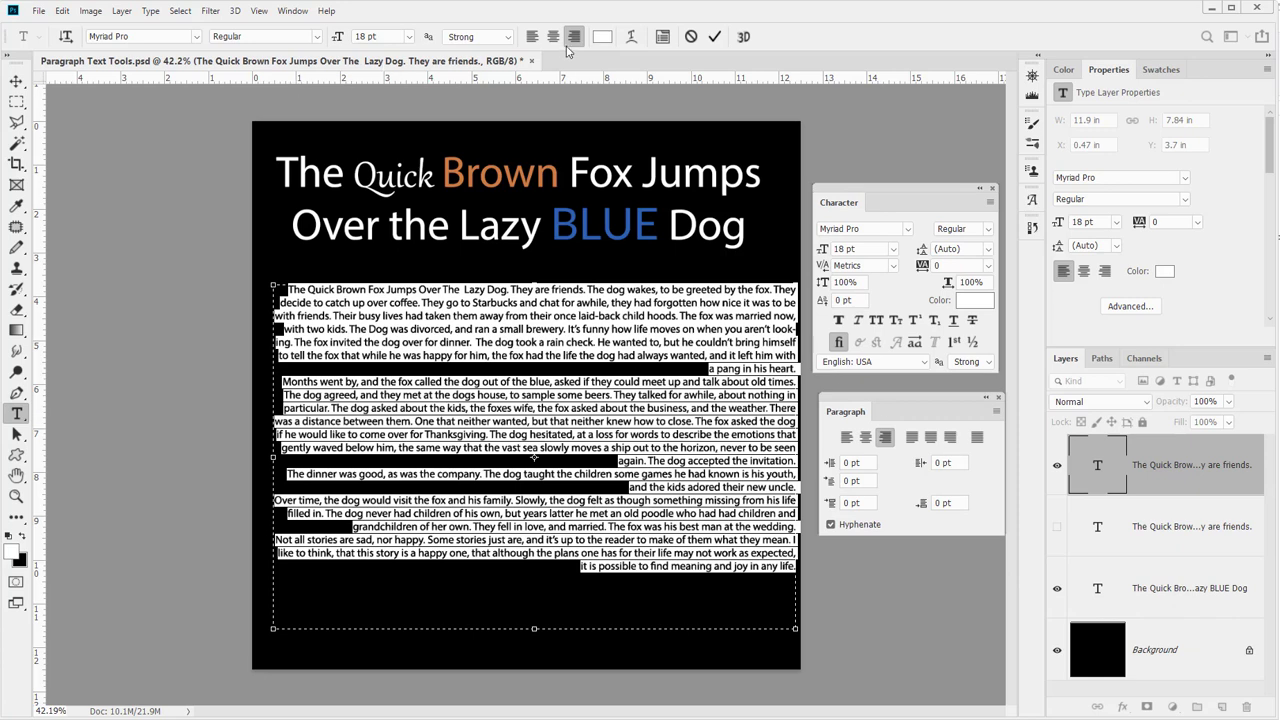
# Try left and center alignment on the body text, then align it right and clear the text selection
pyautogui.click(533, 37)
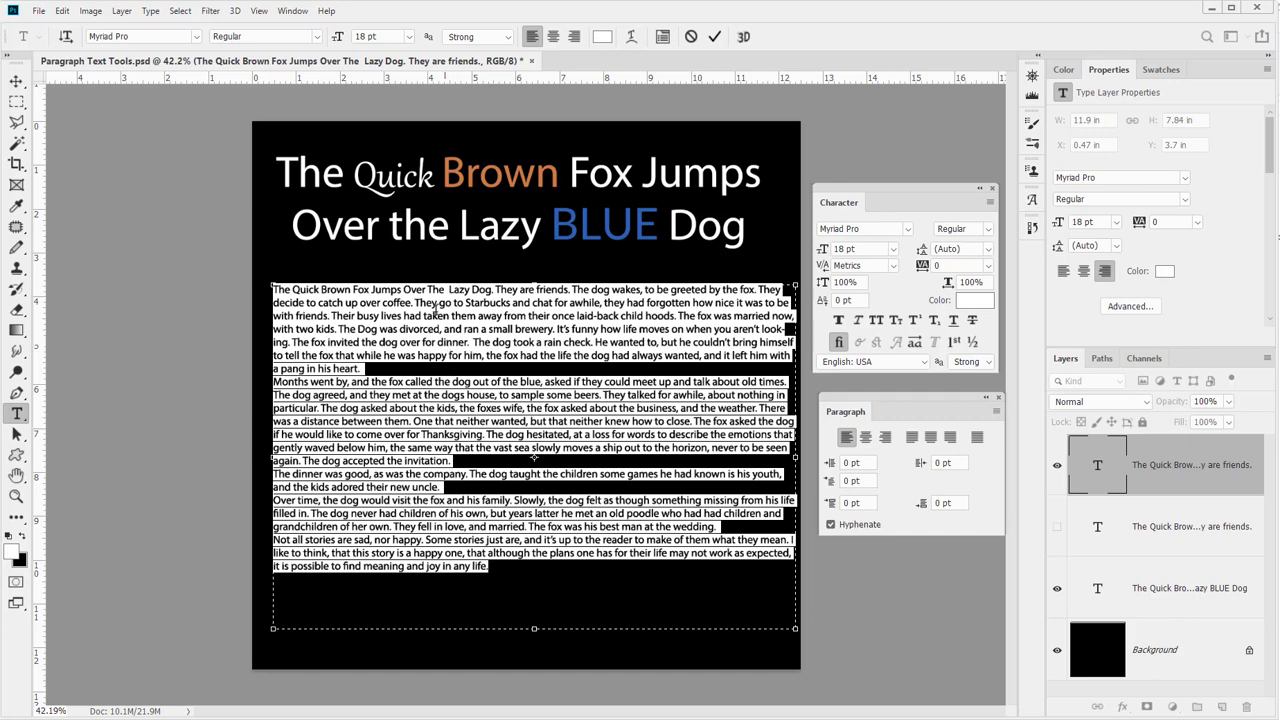
pyautogui.click(553, 37)
pyautogui.click(533, 37)
pyautogui.click(573, 37)
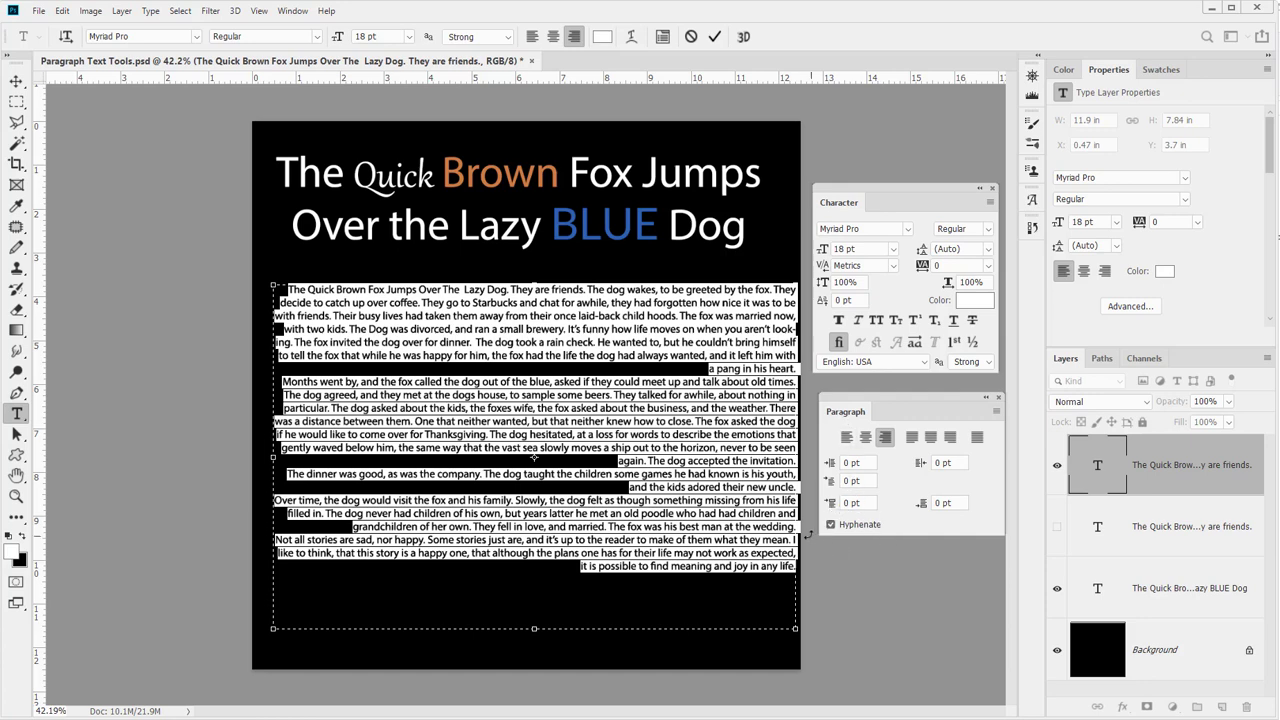
pyautogui.click(774, 326)
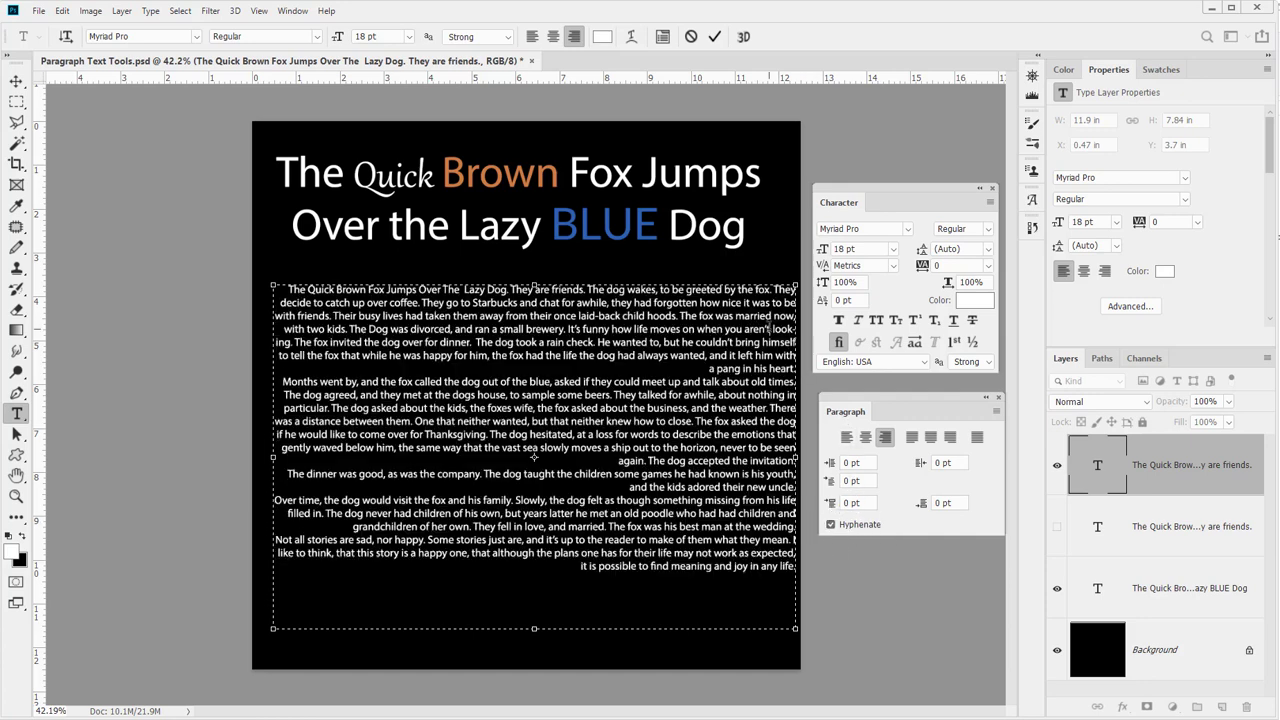
# Turn off hyphenation for the body paragraph layer and align its text left
pyautogui.click(16, 495)
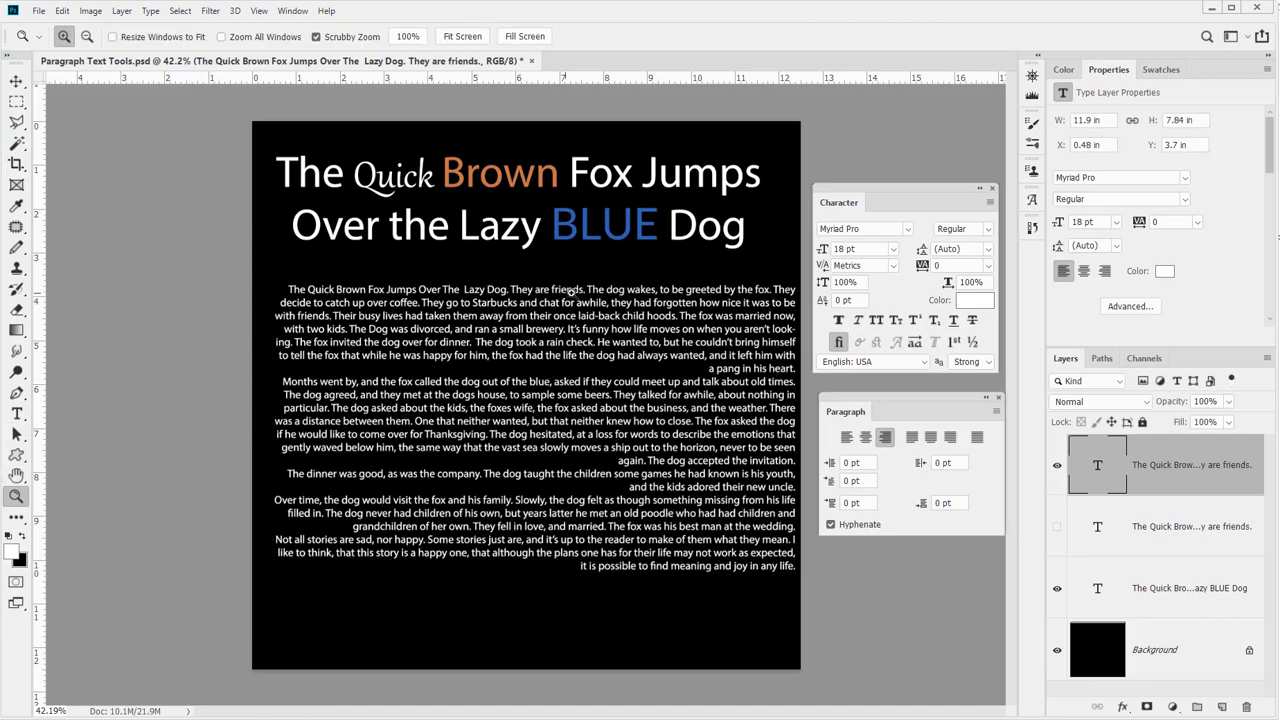
pyautogui.moveTo(573, 294); pyautogui.dragTo(371, 337)
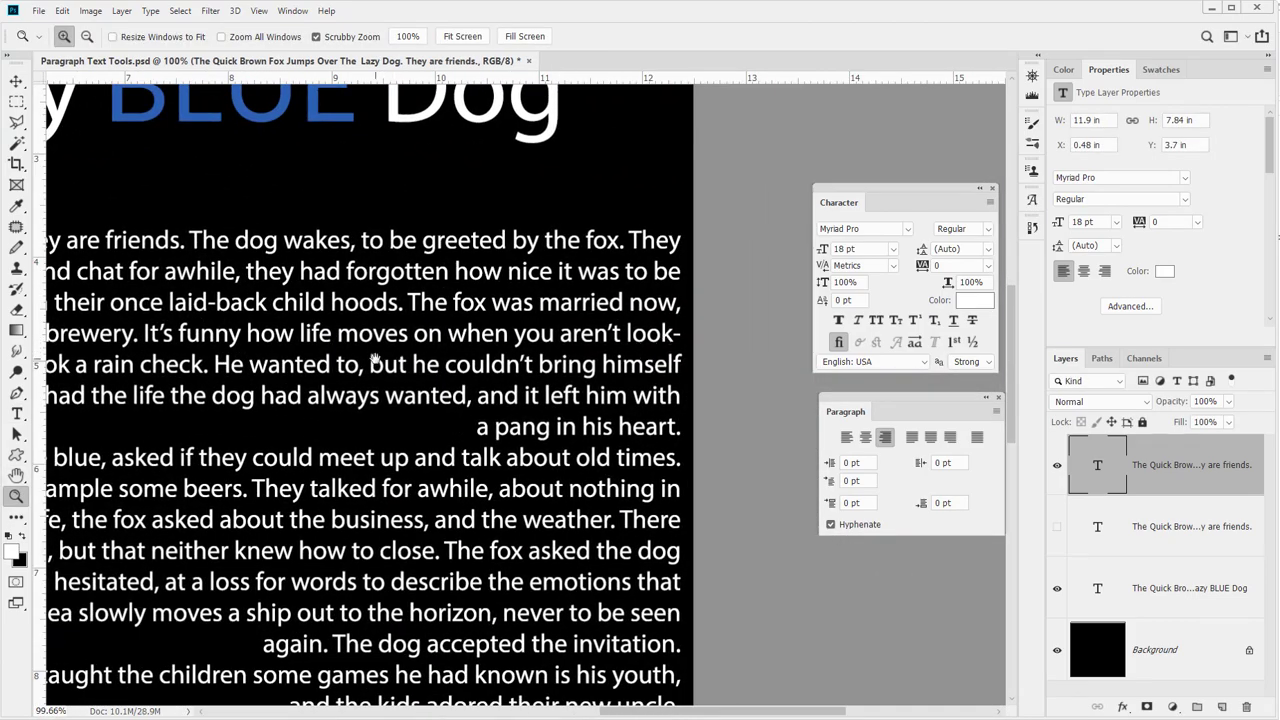
pyautogui.hscroll(-10, 374, 363)
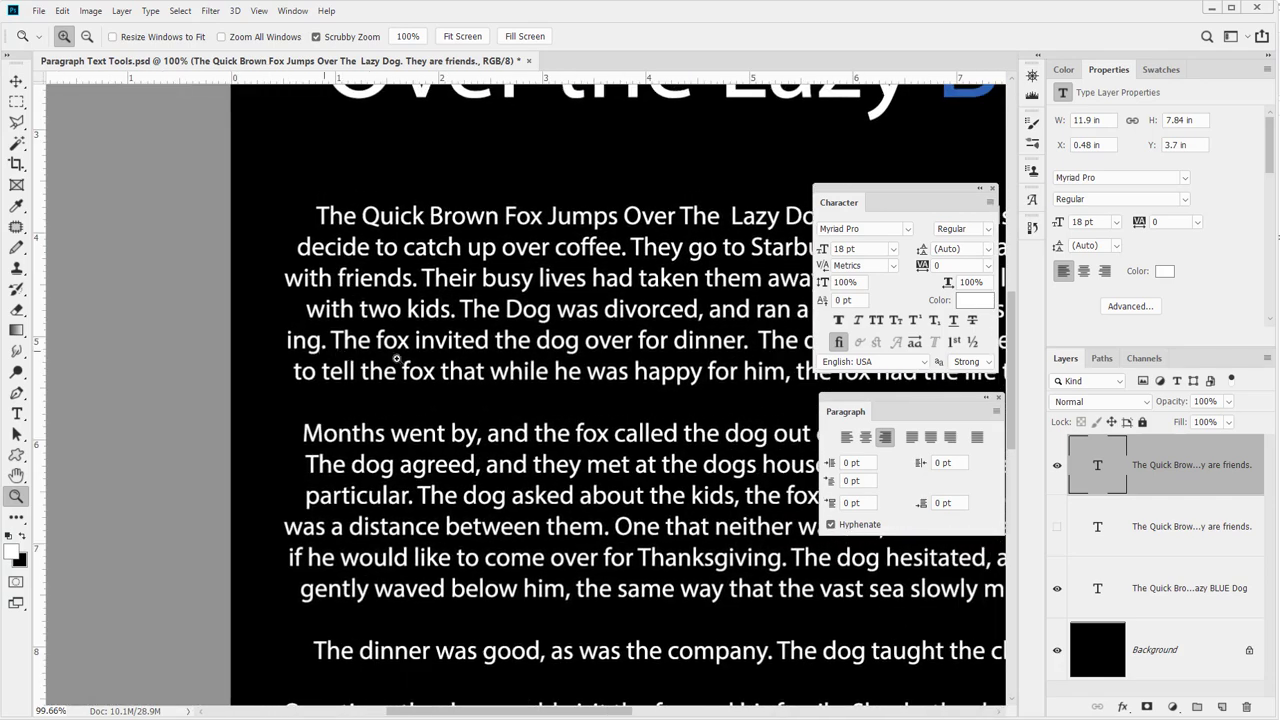
pyautogui.hscroll(10, 514, 359)
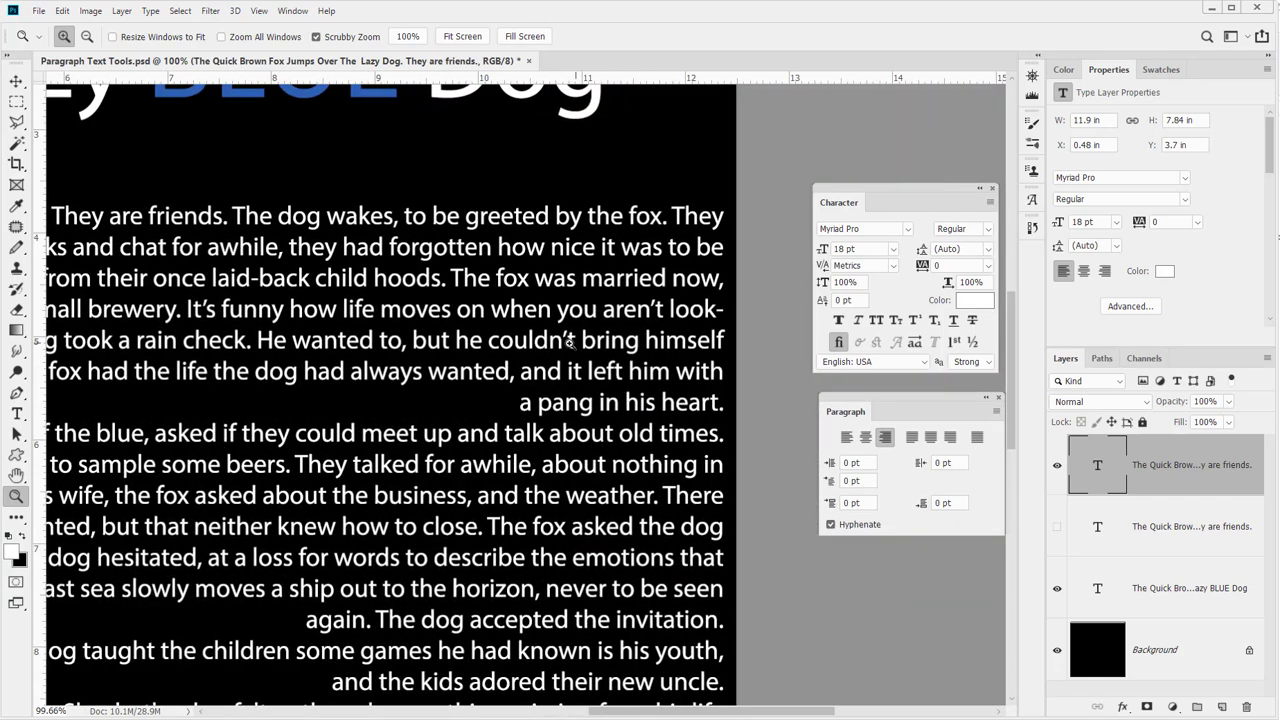
pyautogui.moveTo(560, 341); pyautogui.dragTo(528, 343)
pyautogui.hscroll(-3, 528, 341)
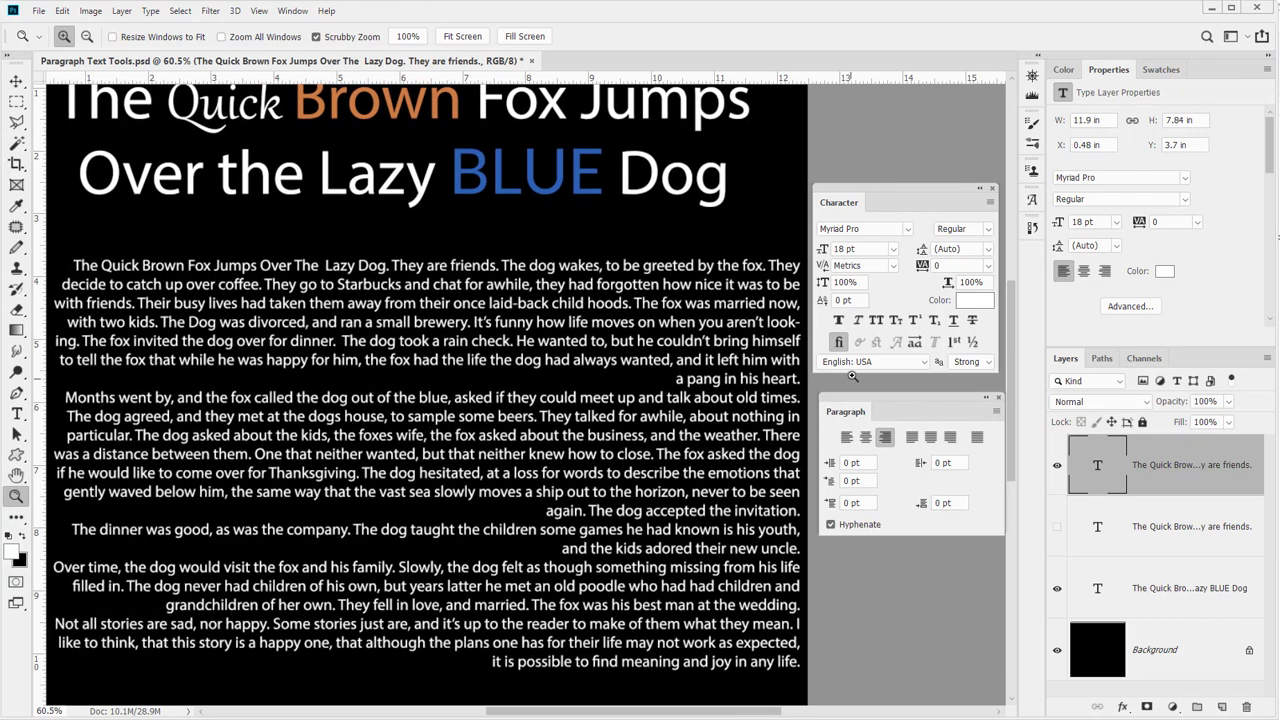
pyautogui.click(831, 525)
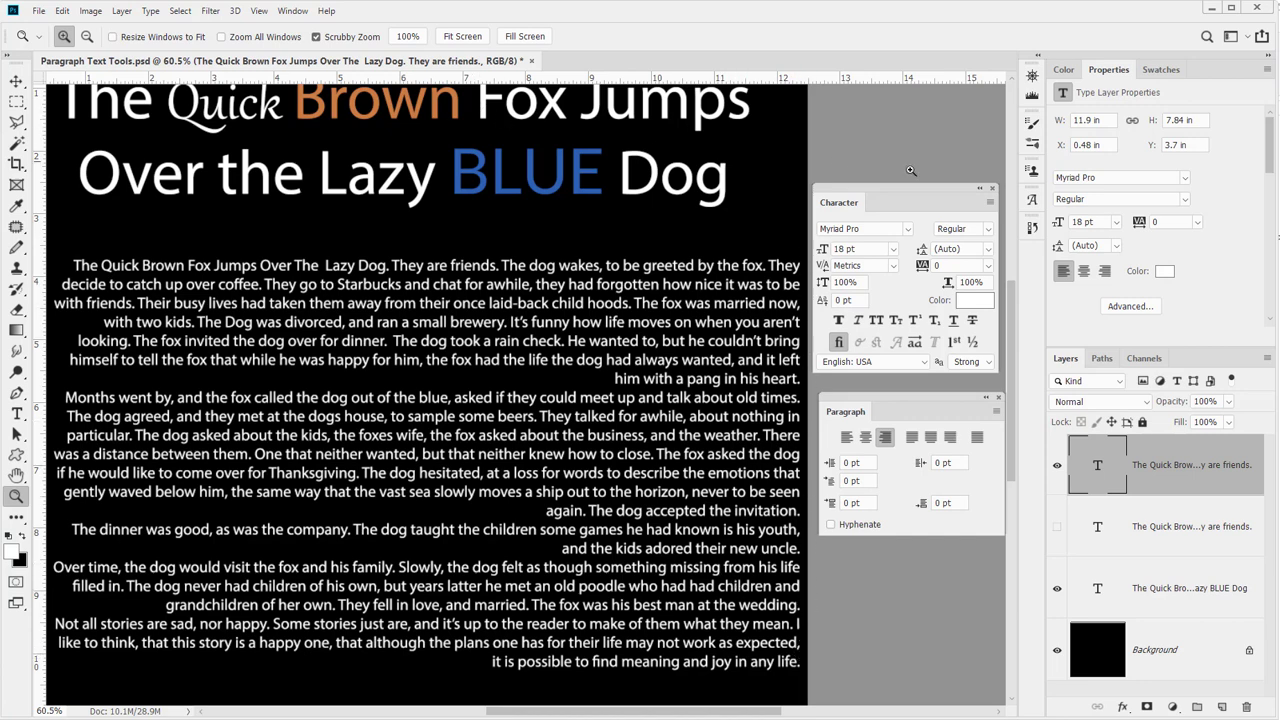
pyautogui.click(848, 439)
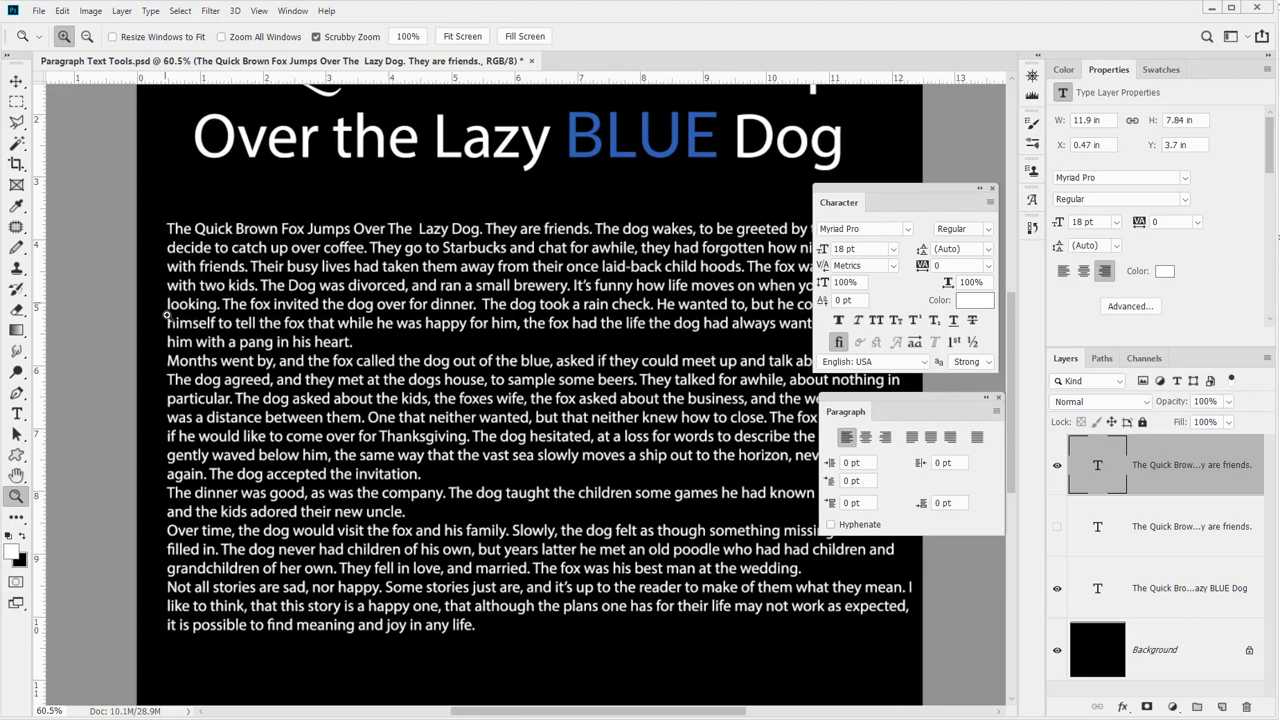
# Toggle hyphenation on and off to compare the body text's line breaks, leaving it off
pyautogui.click(830, 525)
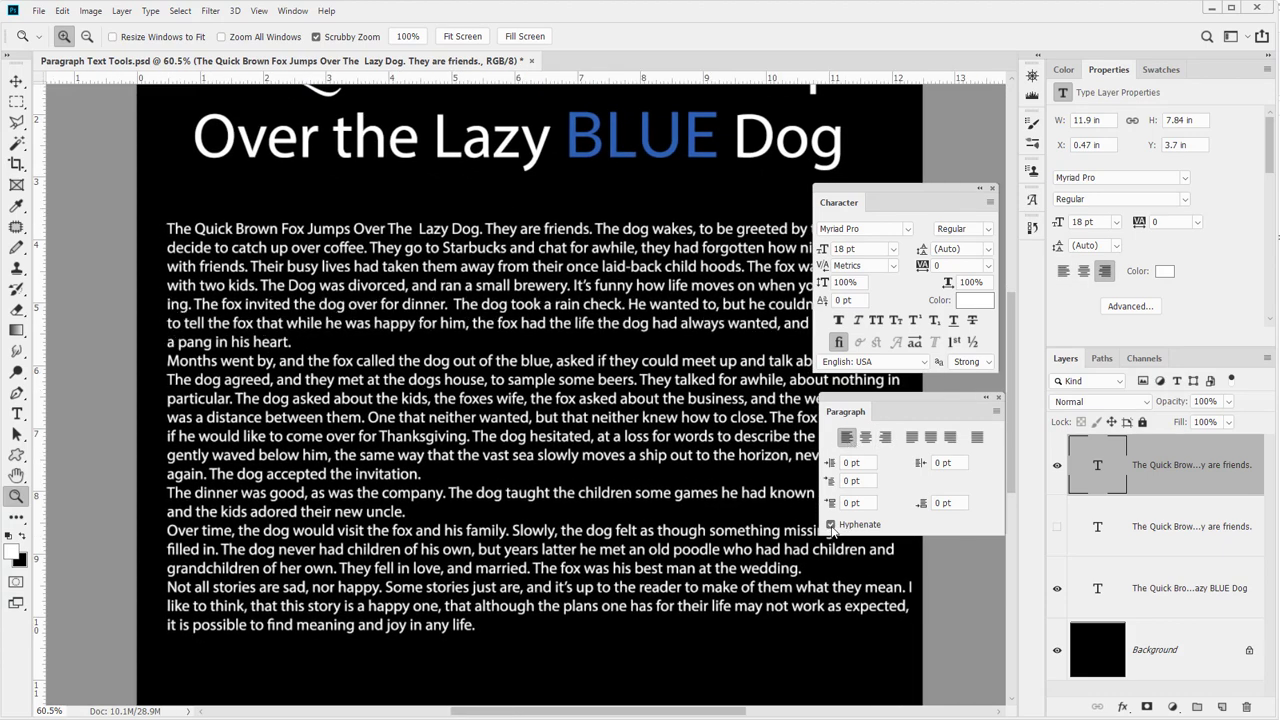
pyautogui.click(830, 525)
pyautogui.click(830, 525)
pyautogui.click(831, 525)
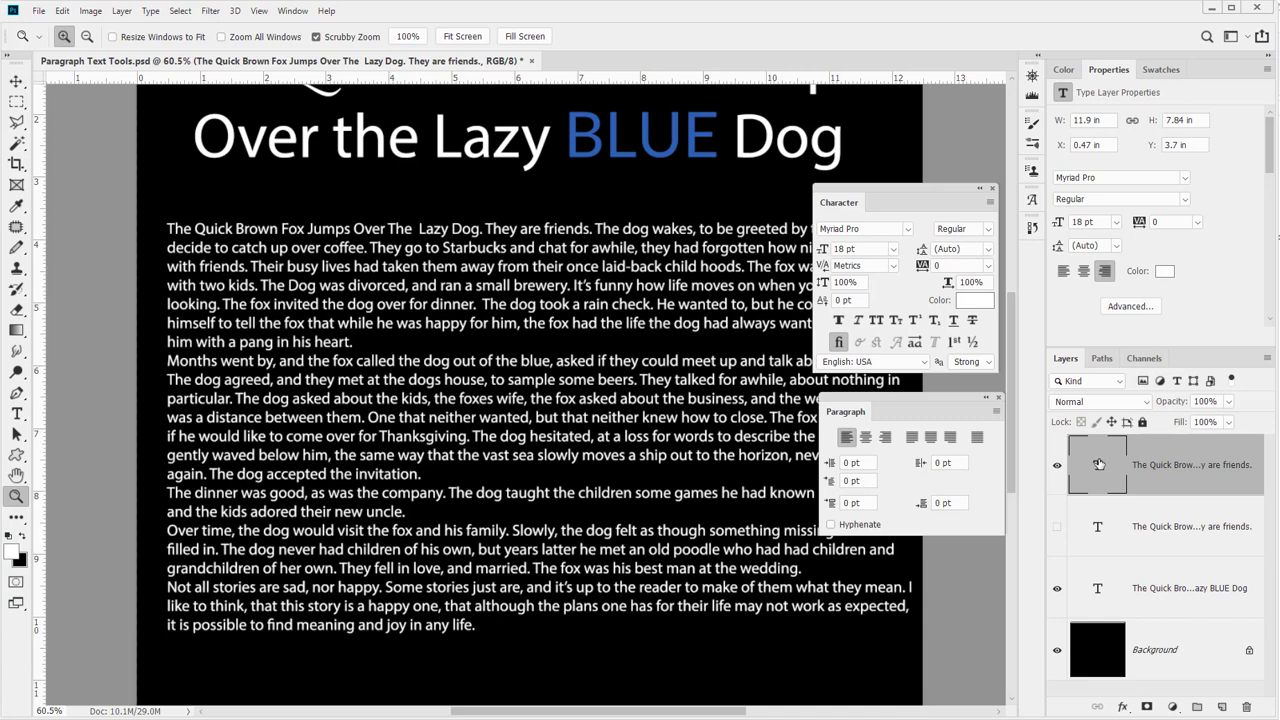
# Select all the headline text in the "The Quick Bro...azy BLUE Dog" layer and copy it
pyautogui.scroll(3, 473, 325)
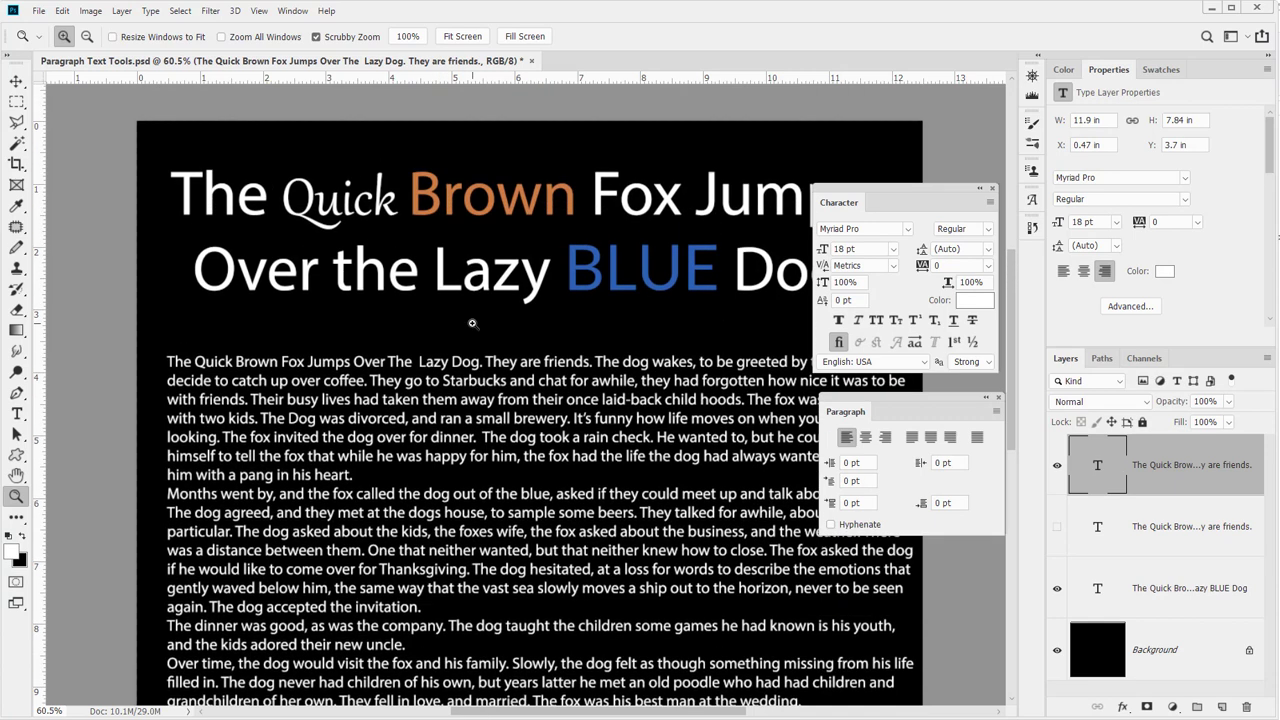
pyautogui.scroll(1, 473, 325)
pyautogui.click(1166, 598)
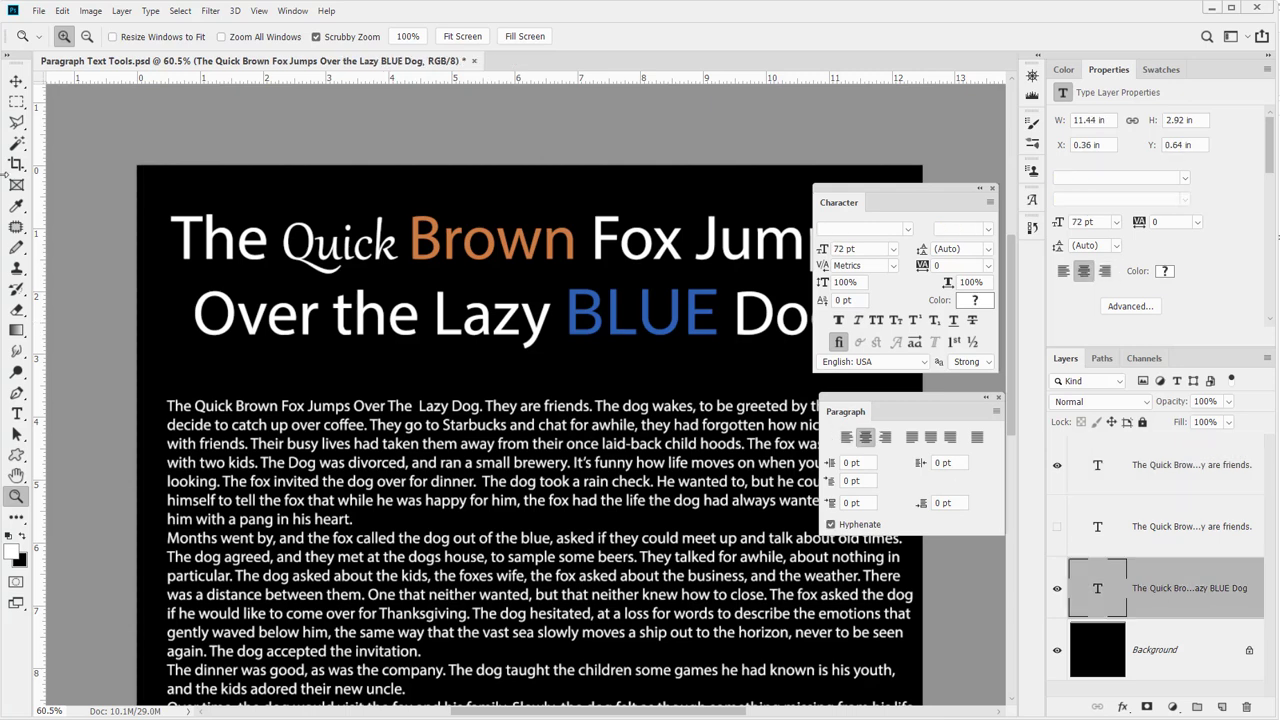
pyautogui.click(17, 413)
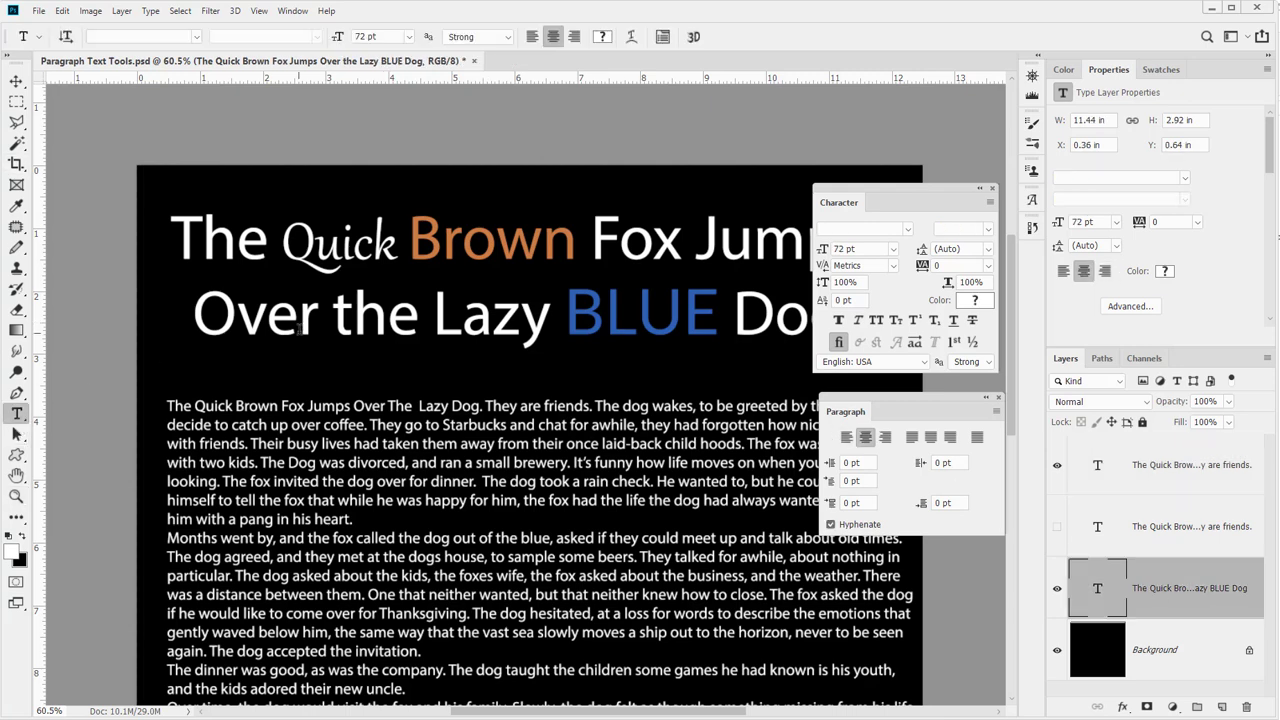
pyautogui.click(298, 322)
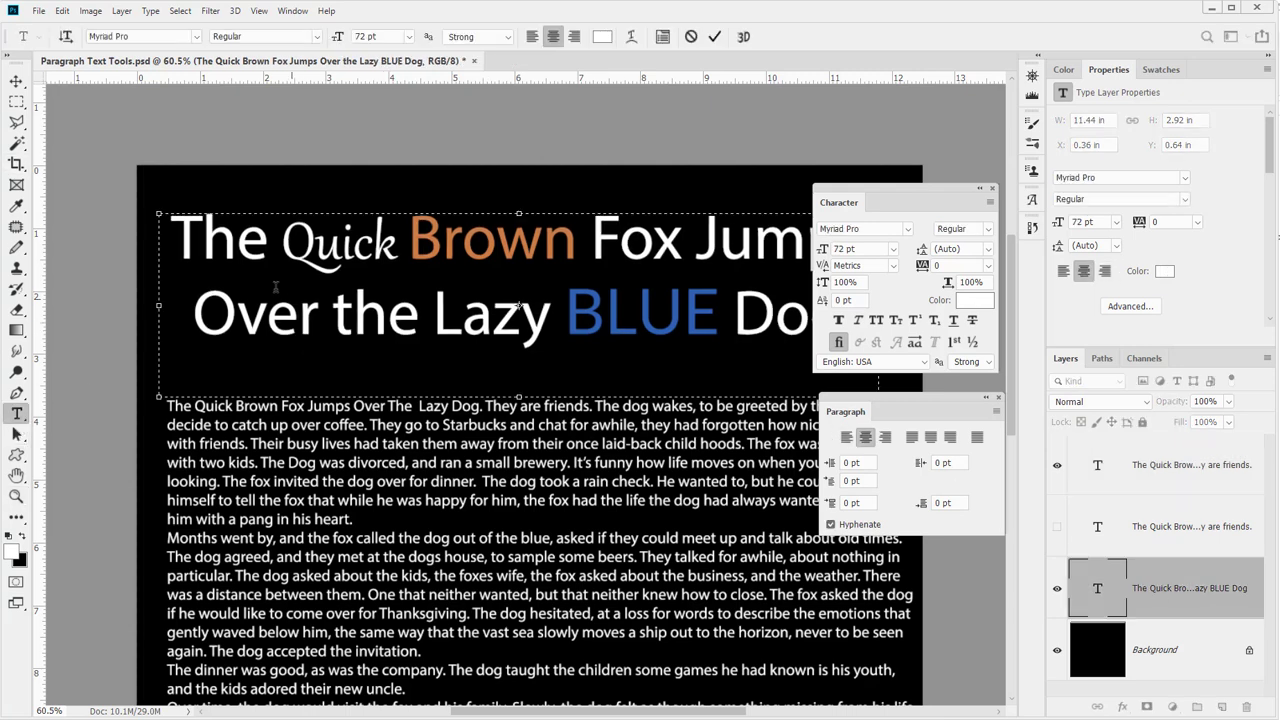
pyautogui.hotkey('ctrl', 'a')
pyautogui.hotkey('ctrl', 'c')
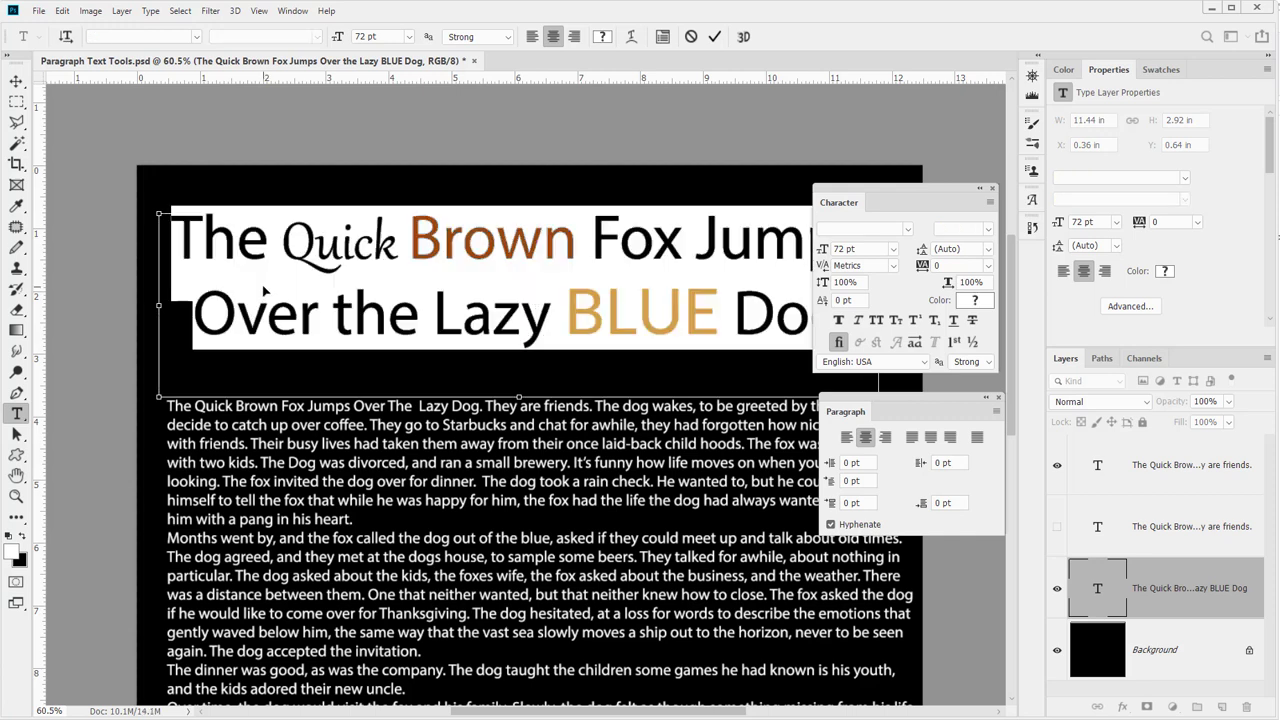
# Hide the original headline layer and paste the copied headline as a new point text line above the body text
pyautogui.click(1057, 588)
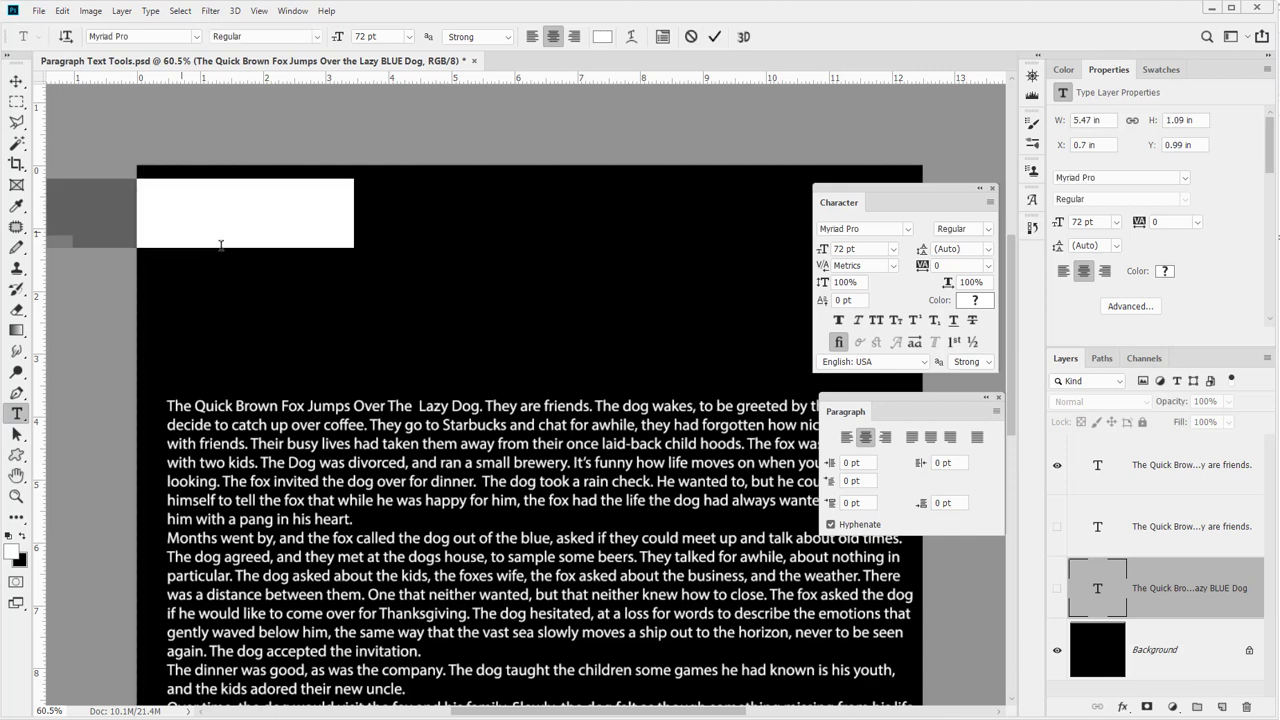
pyautogui.click(182, 229)
pyautogui.hotkey('ctrl', 'v')
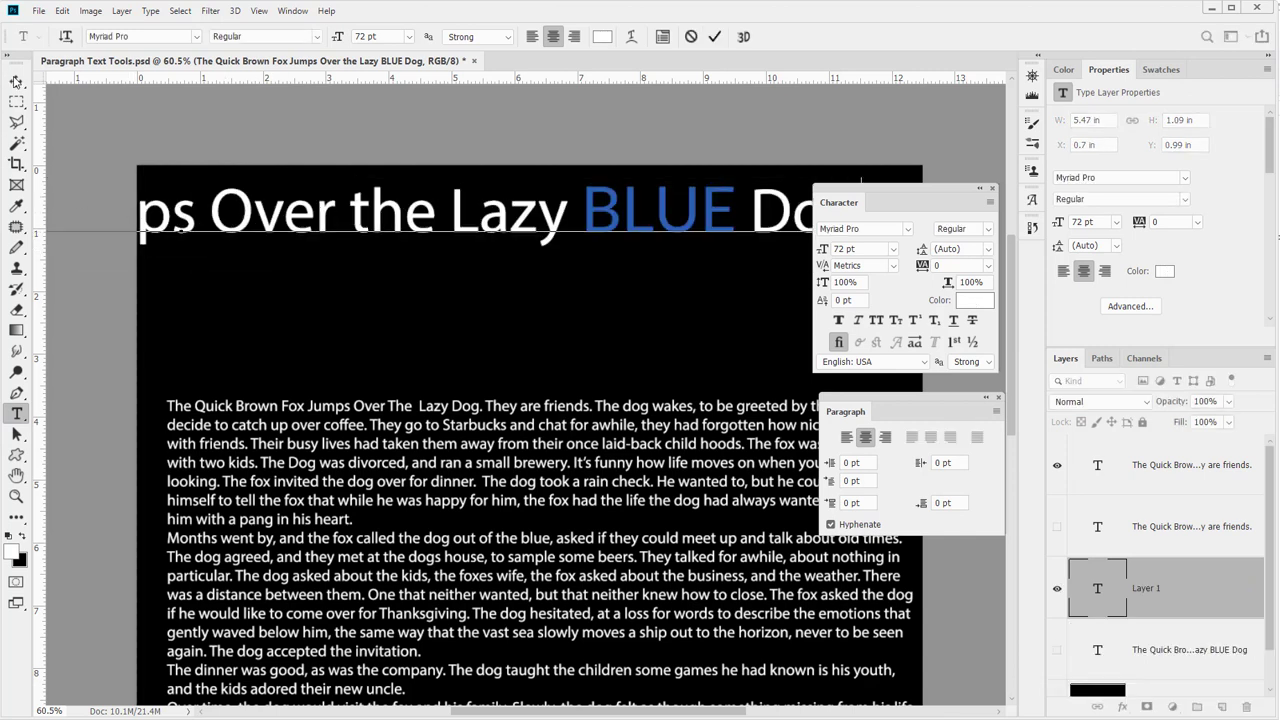
pyautogui.click(16, 80)
pyautogui.moveTo(304, 190); pyautogui.dragTo(436, 306)
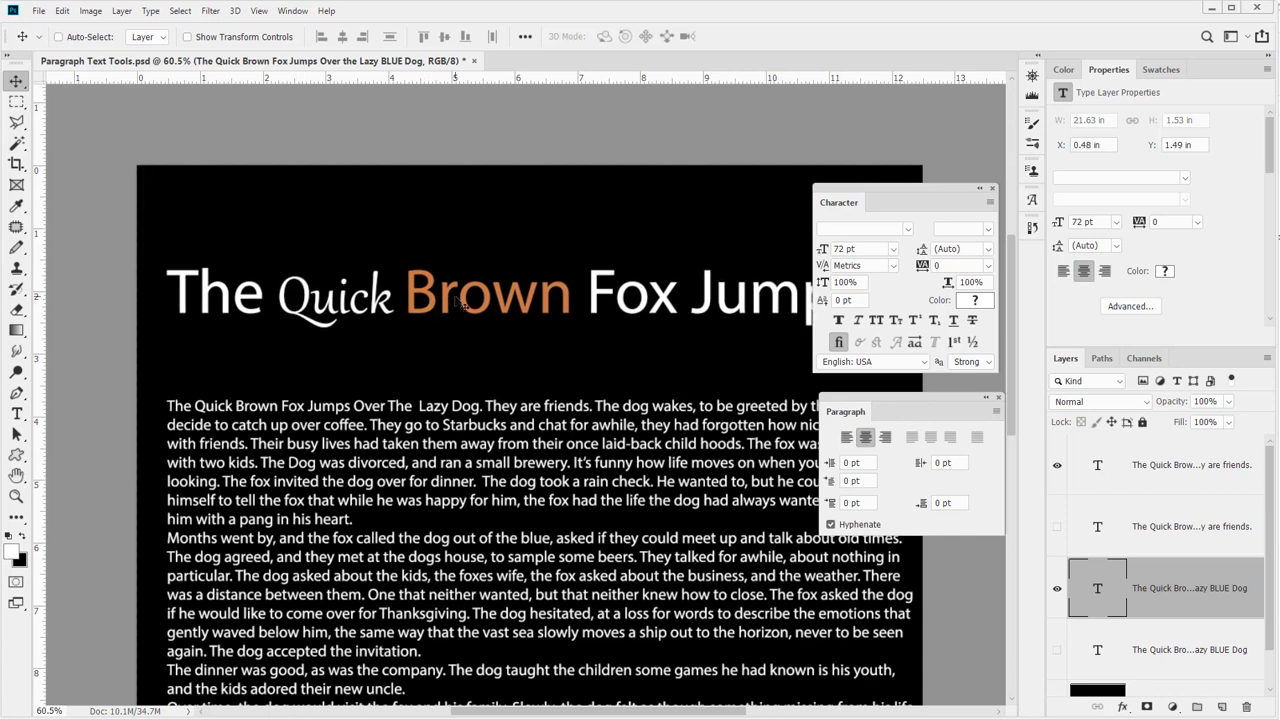
# Try left alignment on the pasted headline, then switch it back to center alignment
pyautogui.click(847, 438)
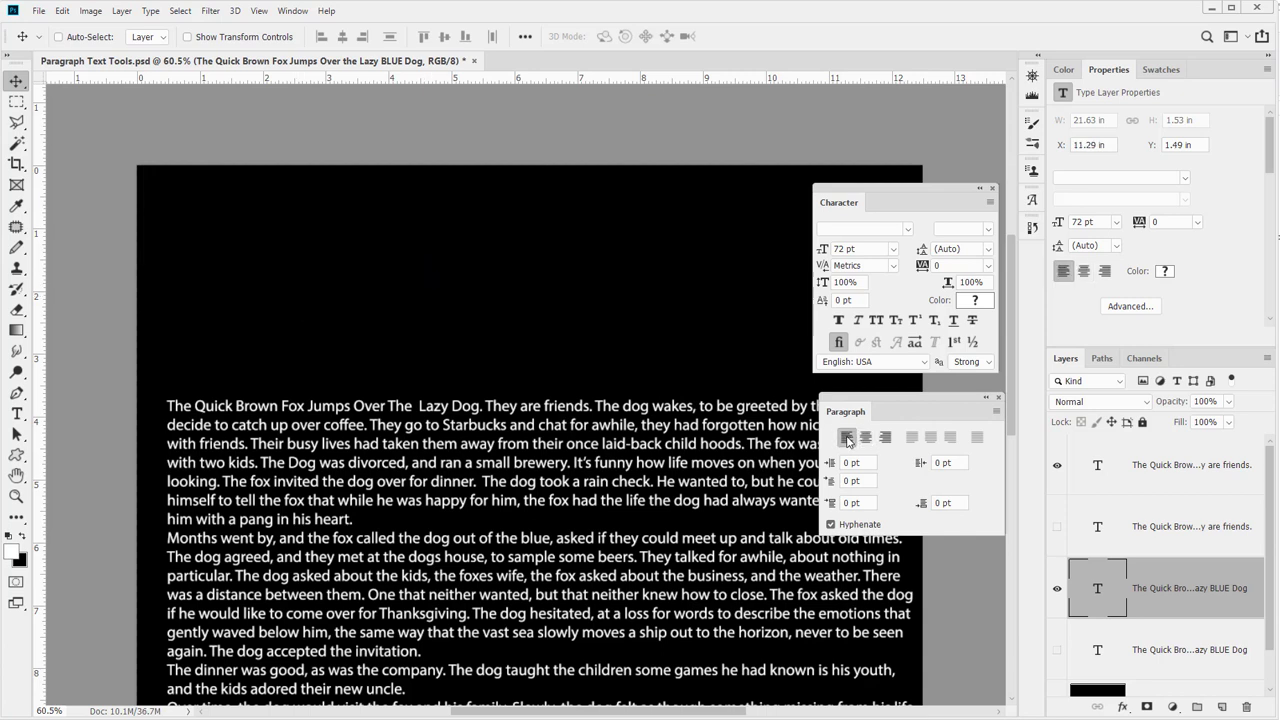
pyautogui.click(865, 437)
# Load the pasted headline's outline as a selection to check its extent beyond the canvas, then clear the selection
pyautogui.press('z')
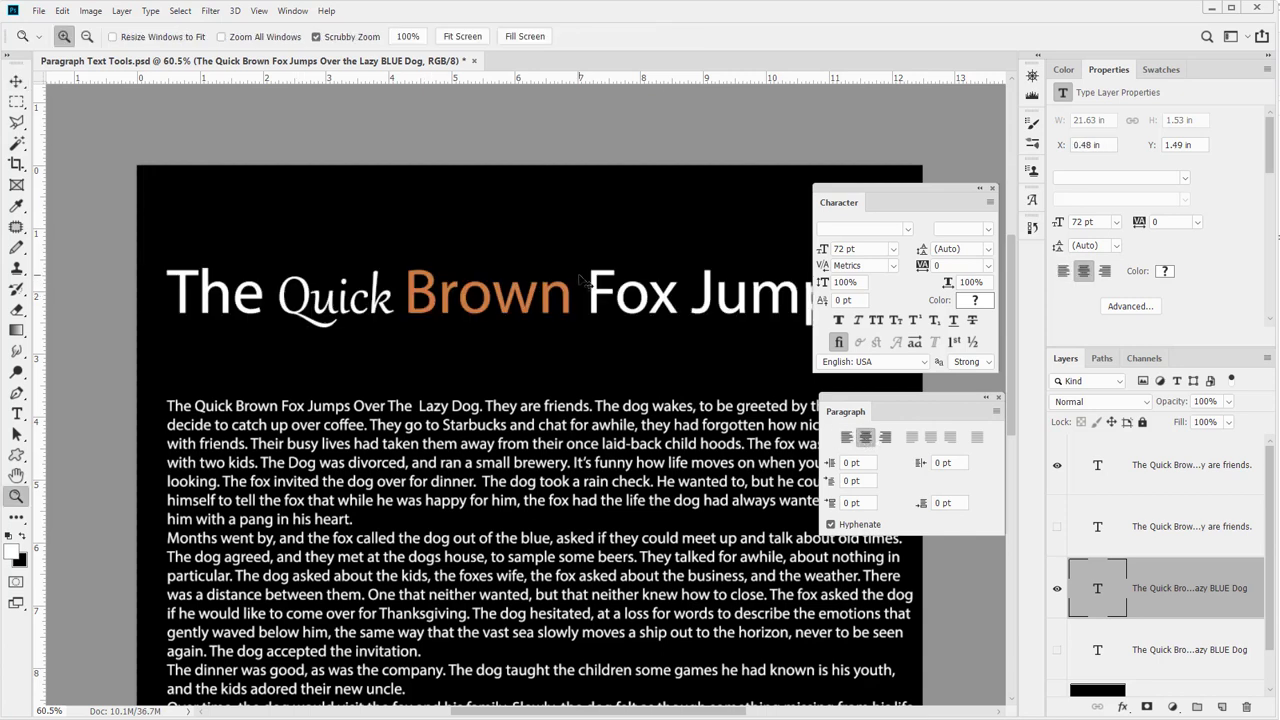
pyautogui.keyDown('alt'); pyautogui.click(579, 276); pyautogui.keyUp('alt')
pyautogui.keyDown('alt'); pyautogui.click(579, 276); pyautogui.keyUp('alt')
pyautogui.keyDown('alt'); pyautogui.click(579, 276); pyautogui.keyUp('alt')
pyautogui.keyDown('alt'); pyautogui.click(579, 276); pyautogui.keyUp('alt')
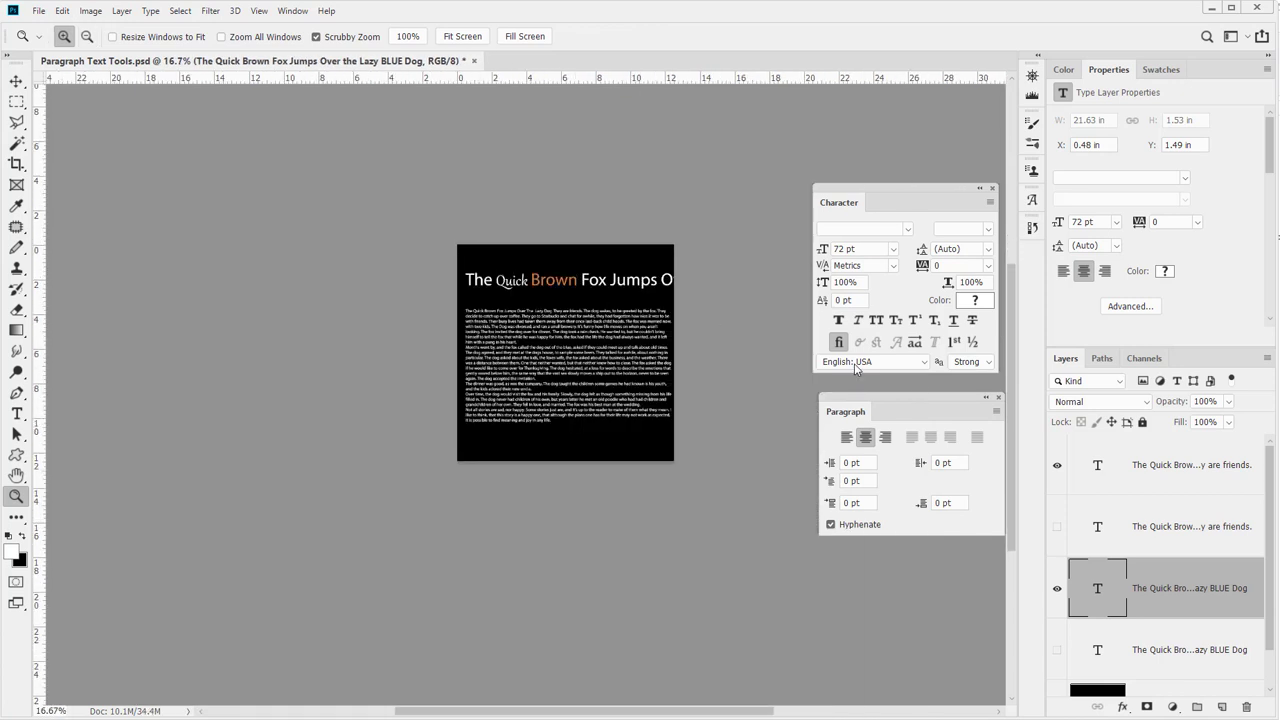
pyautogui.keyDown('ctrl'); pyautogui.click(1100, 588); pyautogui.keyUp('ctrl')
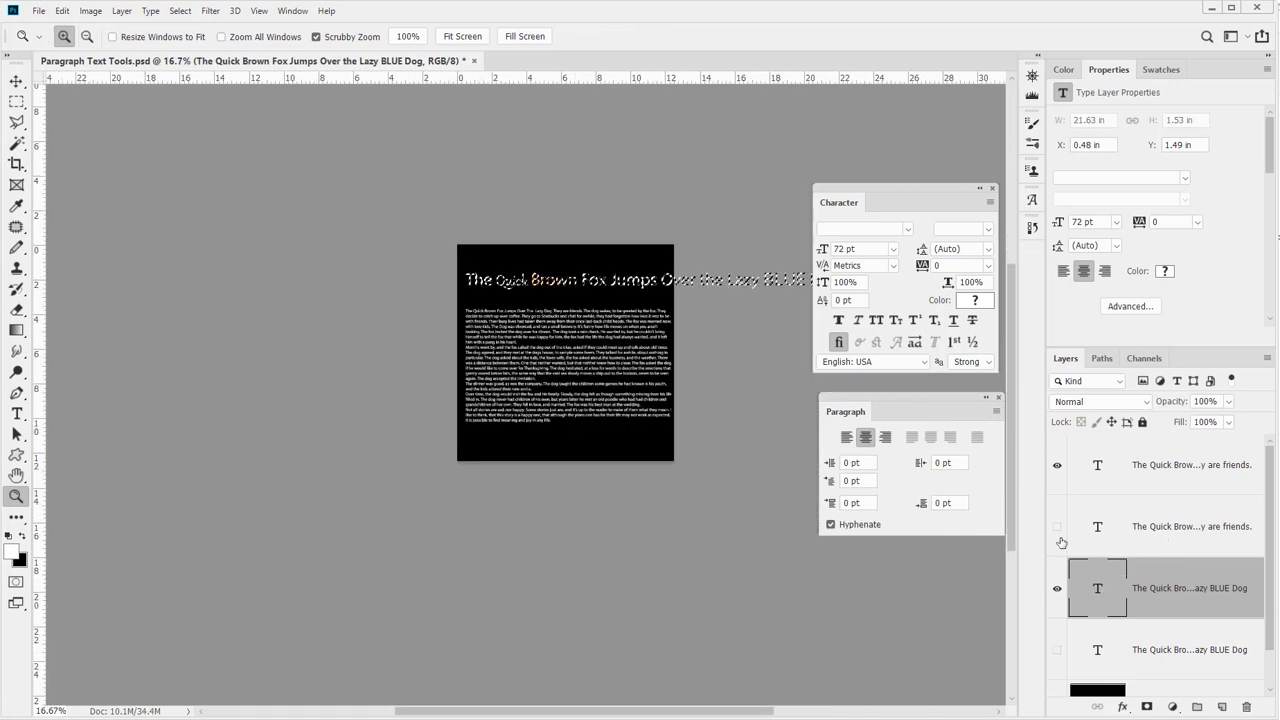
pyautogui.press('v')
pyautogui.hotkey('ctrl', 'd')
# Compare left and right alignment on the point text headline, ending with center alignment
pyautogui.click(847, 438)
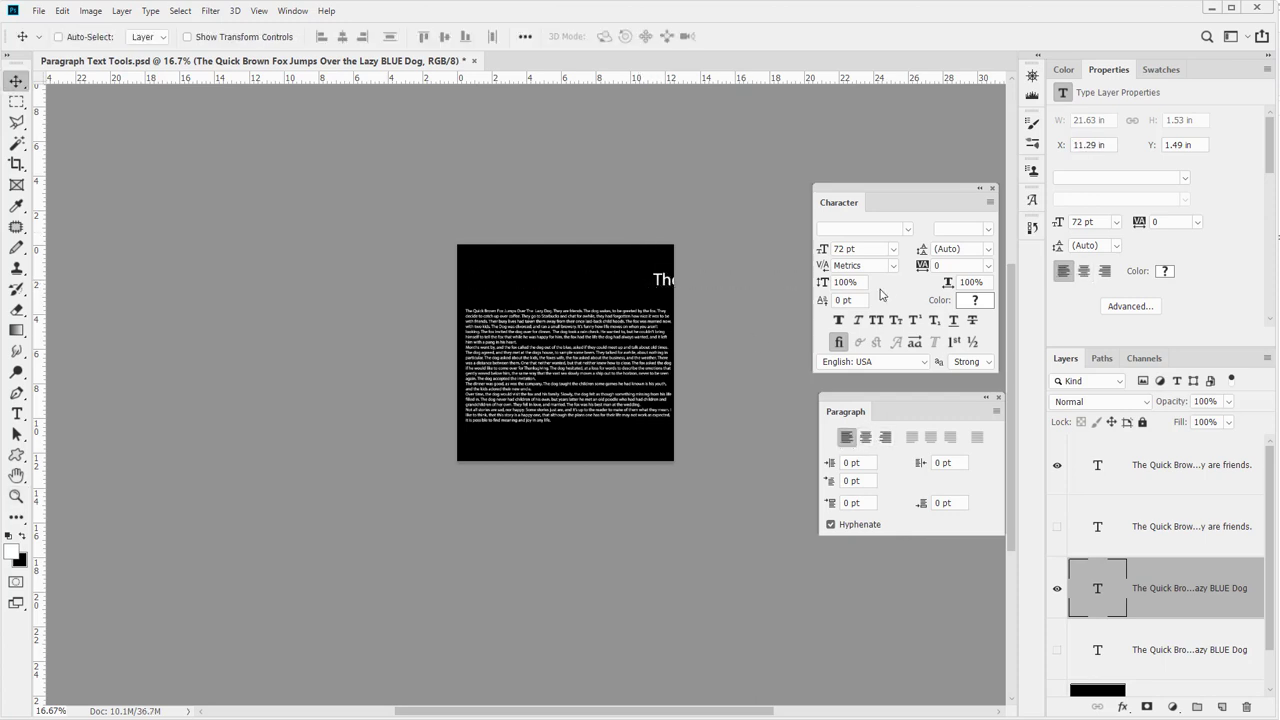
pyautogui.click(885, 437)
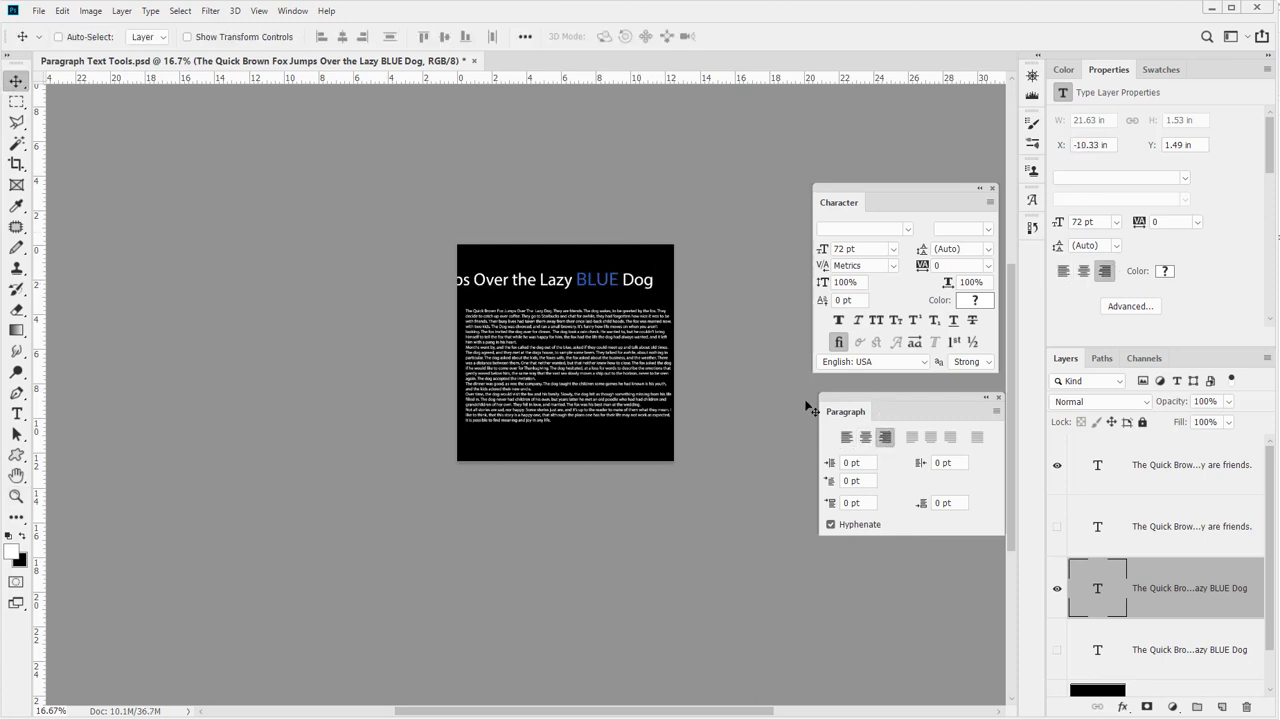
pyautogui.click(865, 437)
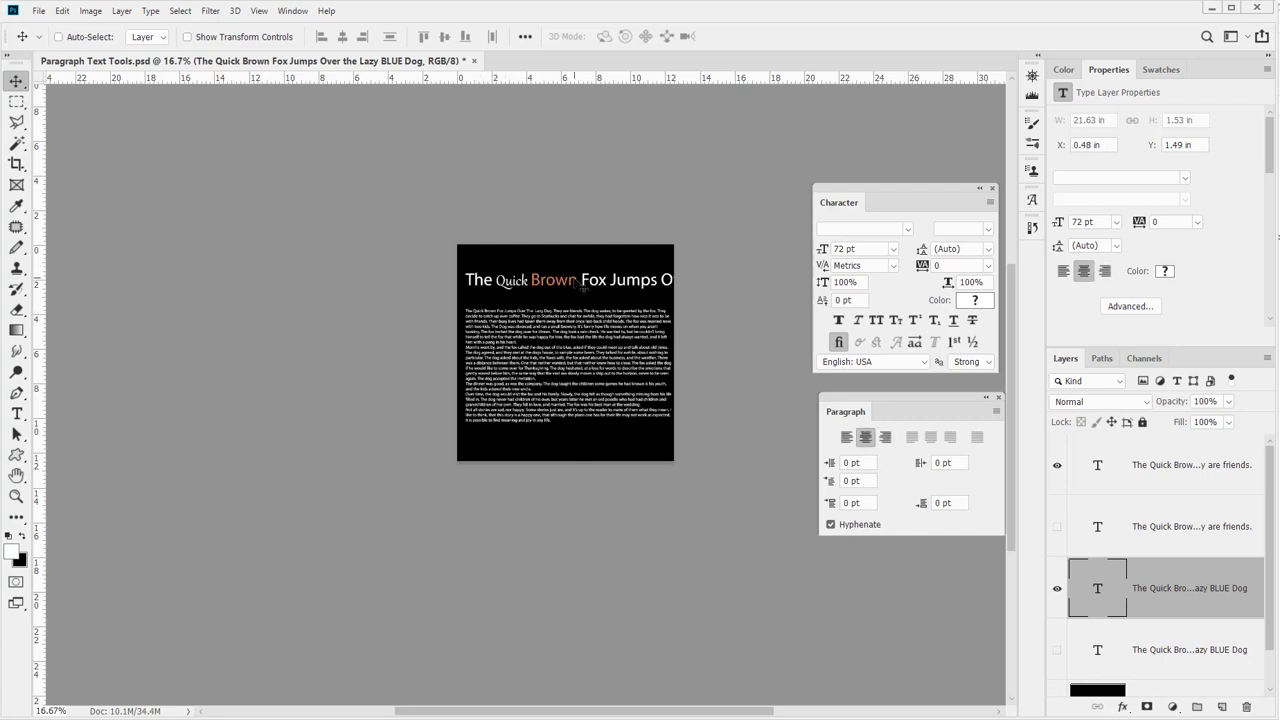
# Center the headline horizontally across the canvas above the body text and load its outline as a selection
pyautogui.moveTo(525, 283); pyautogui.dragTo(623, 285)
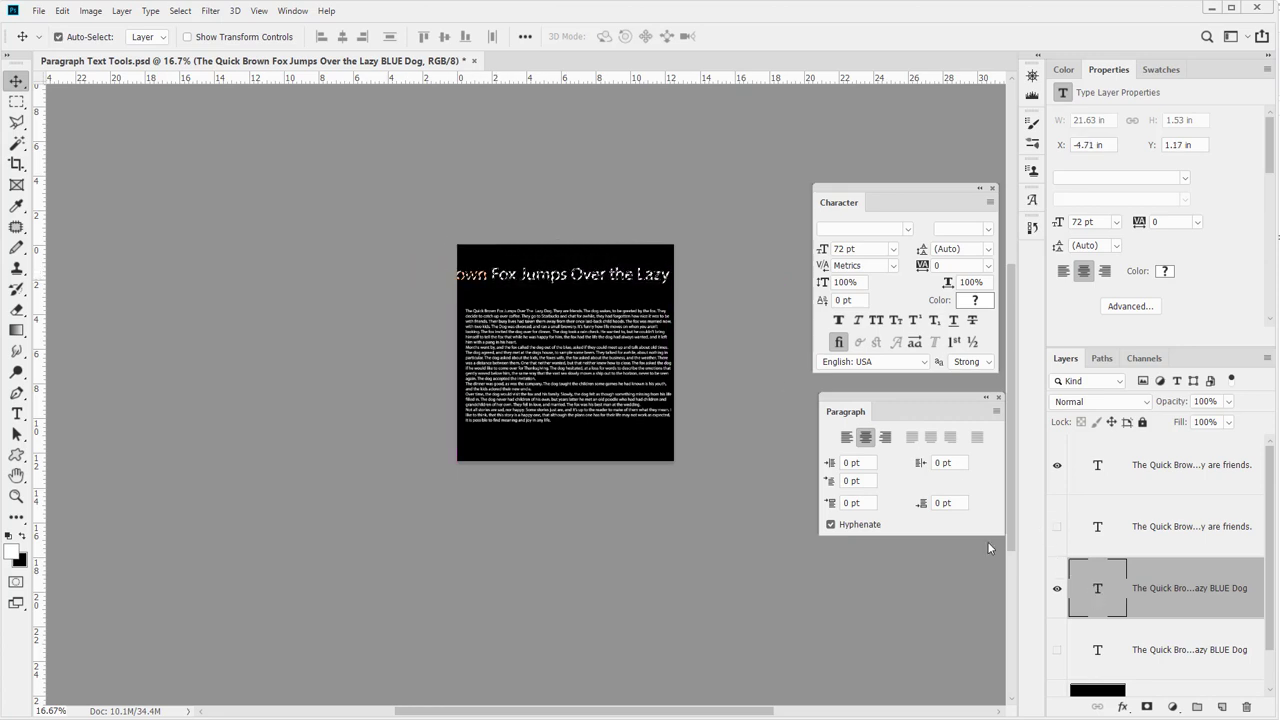
pyautogui.moveTo(360, 278); pyautogui.dragTo(390, 278)
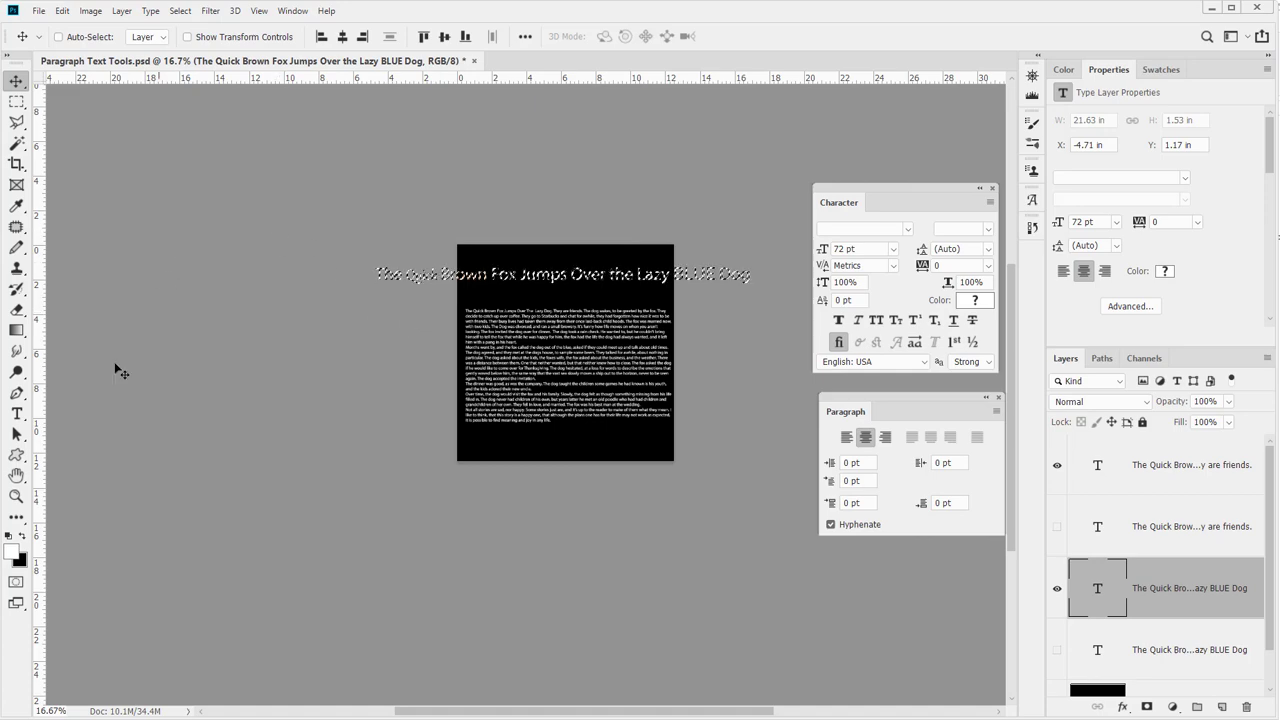
# Examine how far the centered headline's outline extends past both side edges of the canvas
pyautogui.click(16, 495)
pyautogui.moveTo(323, 209); pyautogui.dragTo(429, 332)
pyautogui.hotkey('ctrl', 'r')
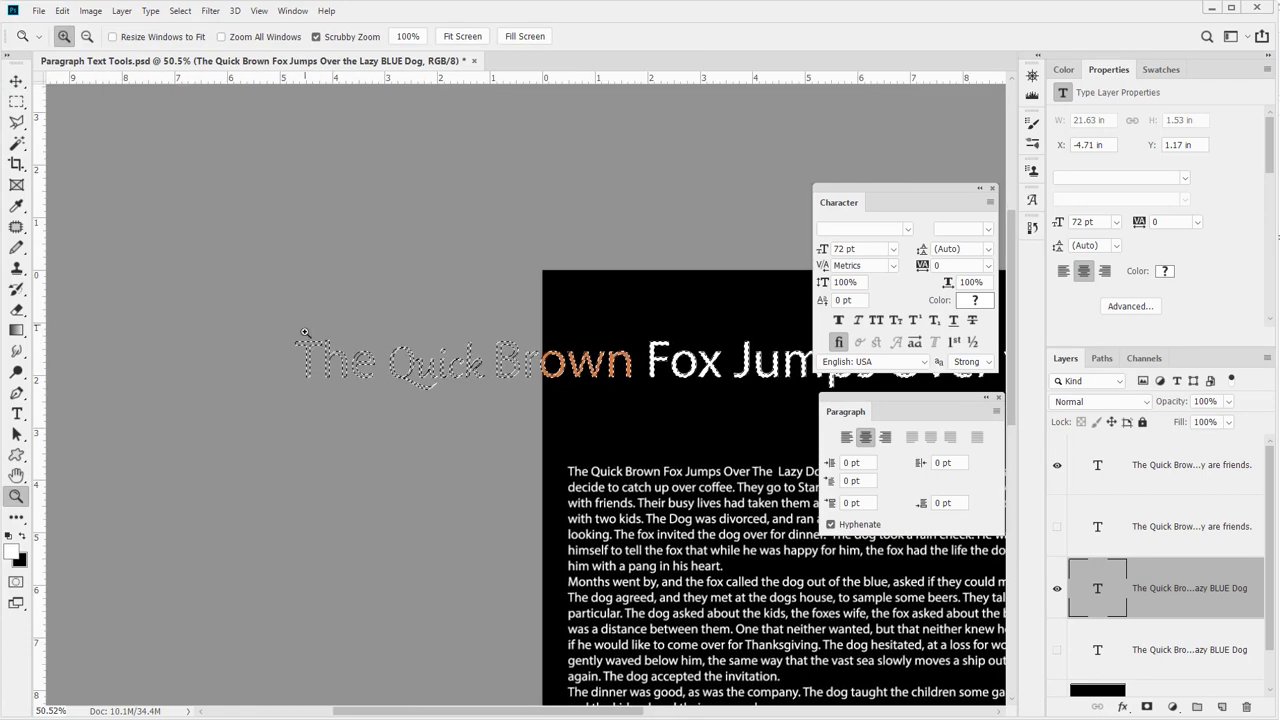
pyautogui.moveTo(462, 380); pyautogui.dragTo(192, 372)
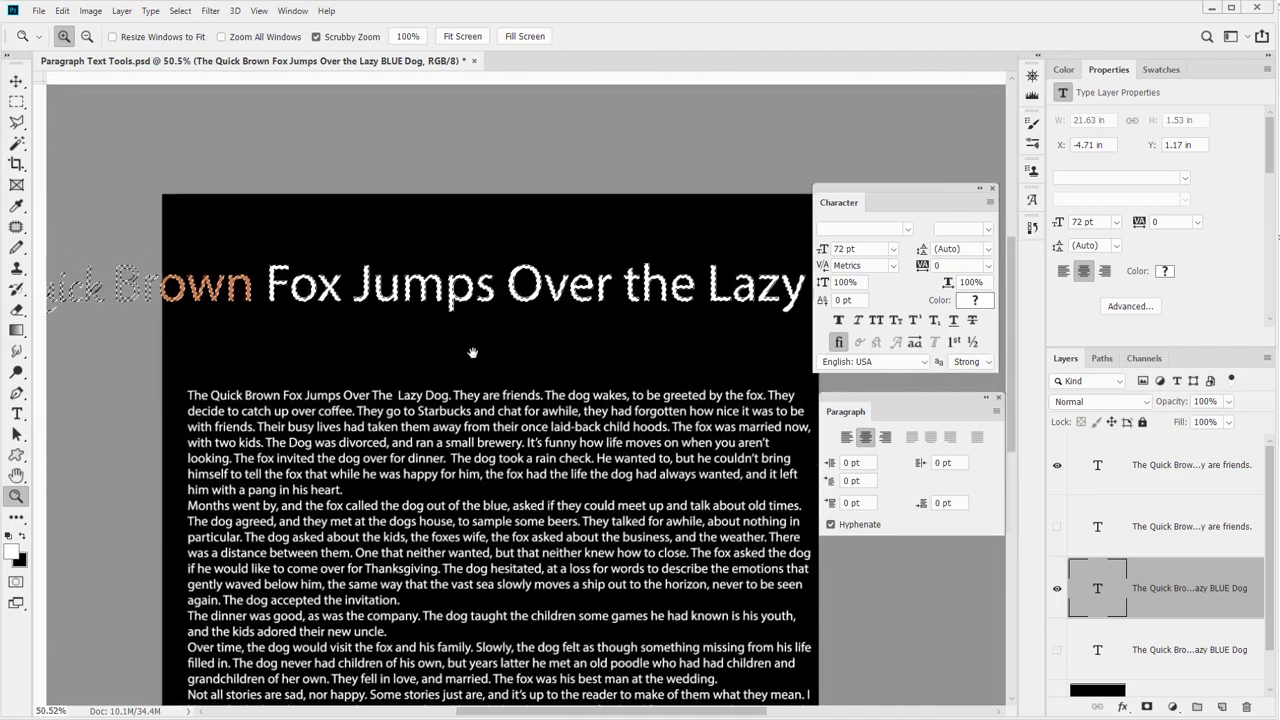
pyautogui.moveTo(678, 362); pyautogui.dragTo(395, 348)
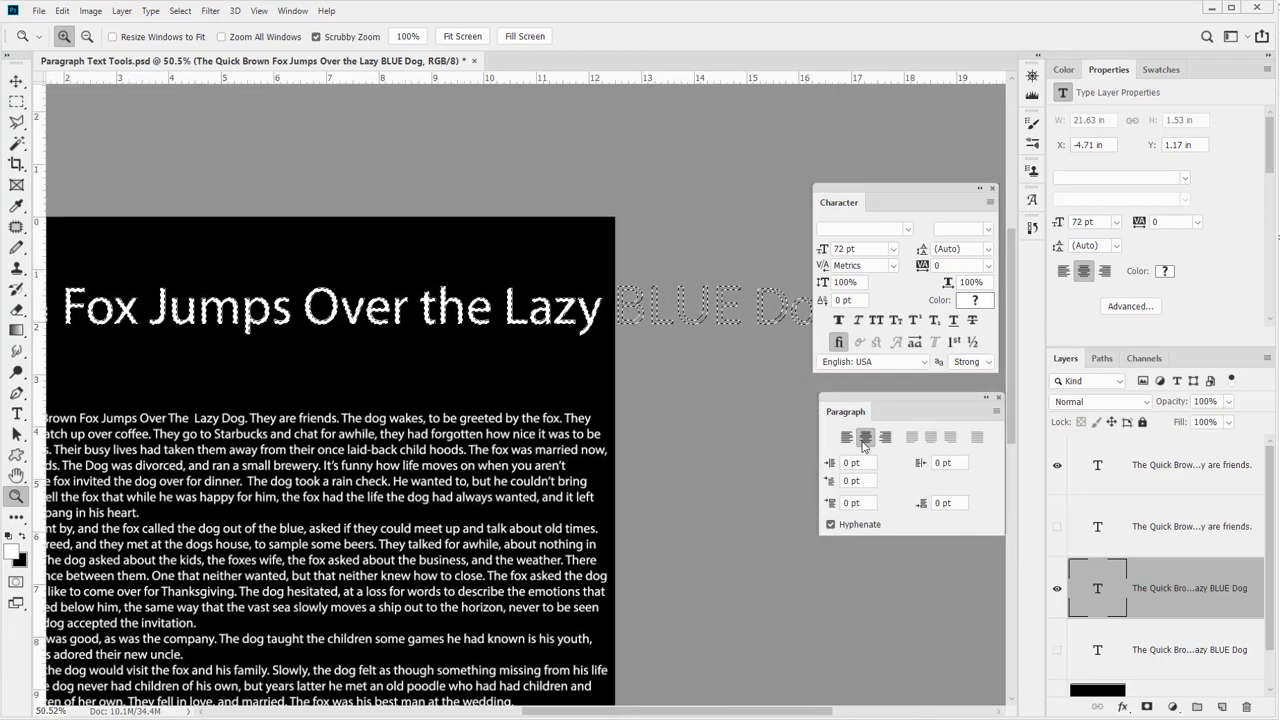
pyautogui.click(865, 440)
pyautogui.moveTo(283, 352); pyautogui.dragTo(538, 364)
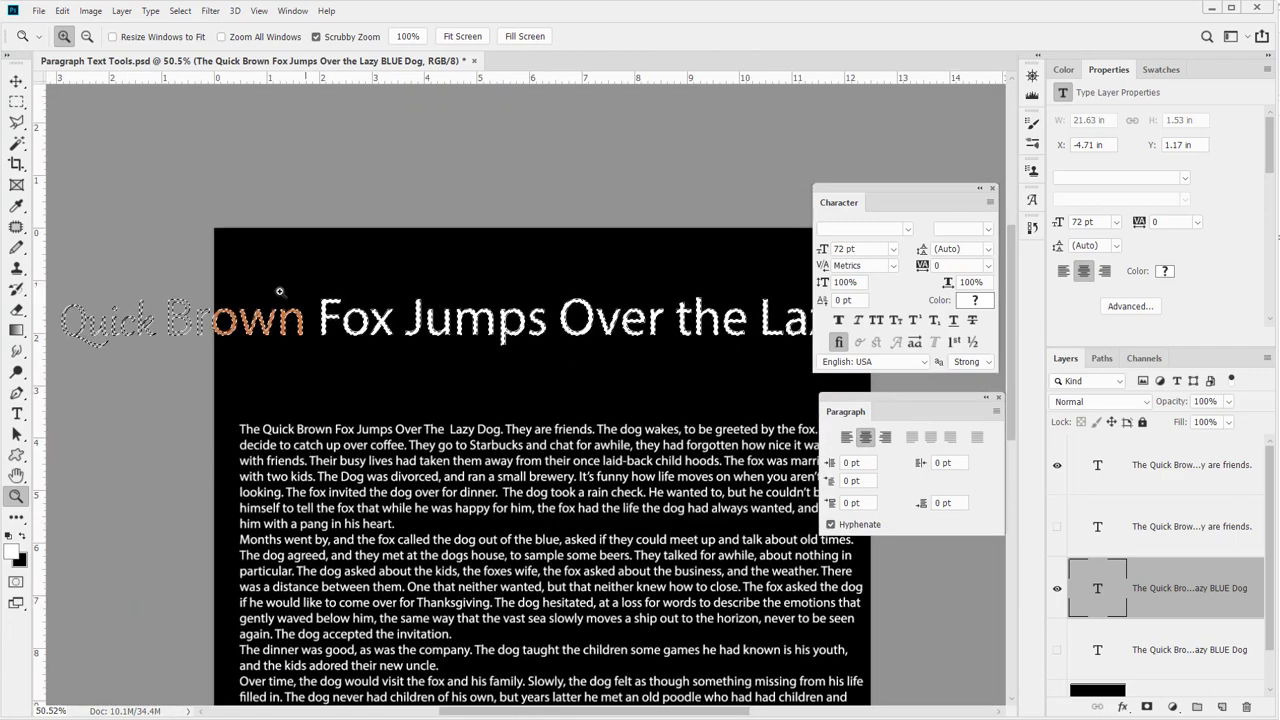
# Insert "long long" before "Lazy" in the headline and reload the text outline as a selection
pyautogui.press('t')
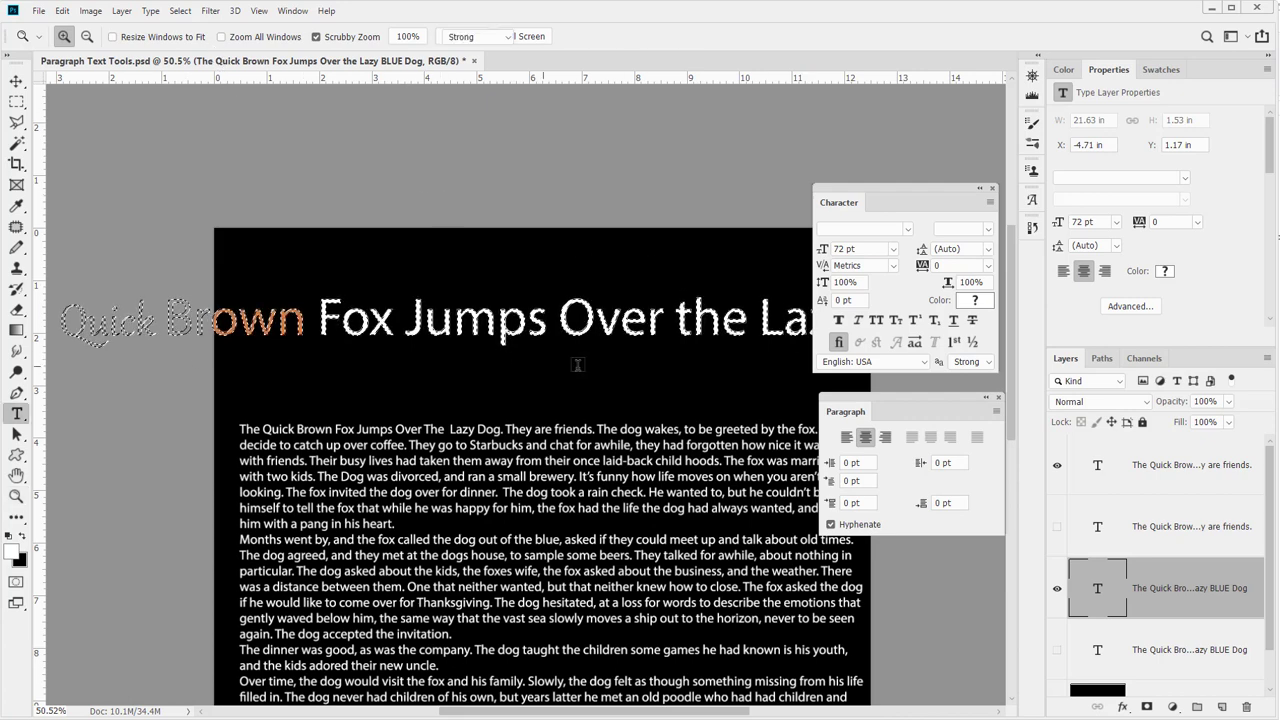
pyautogui.click(660, 330)
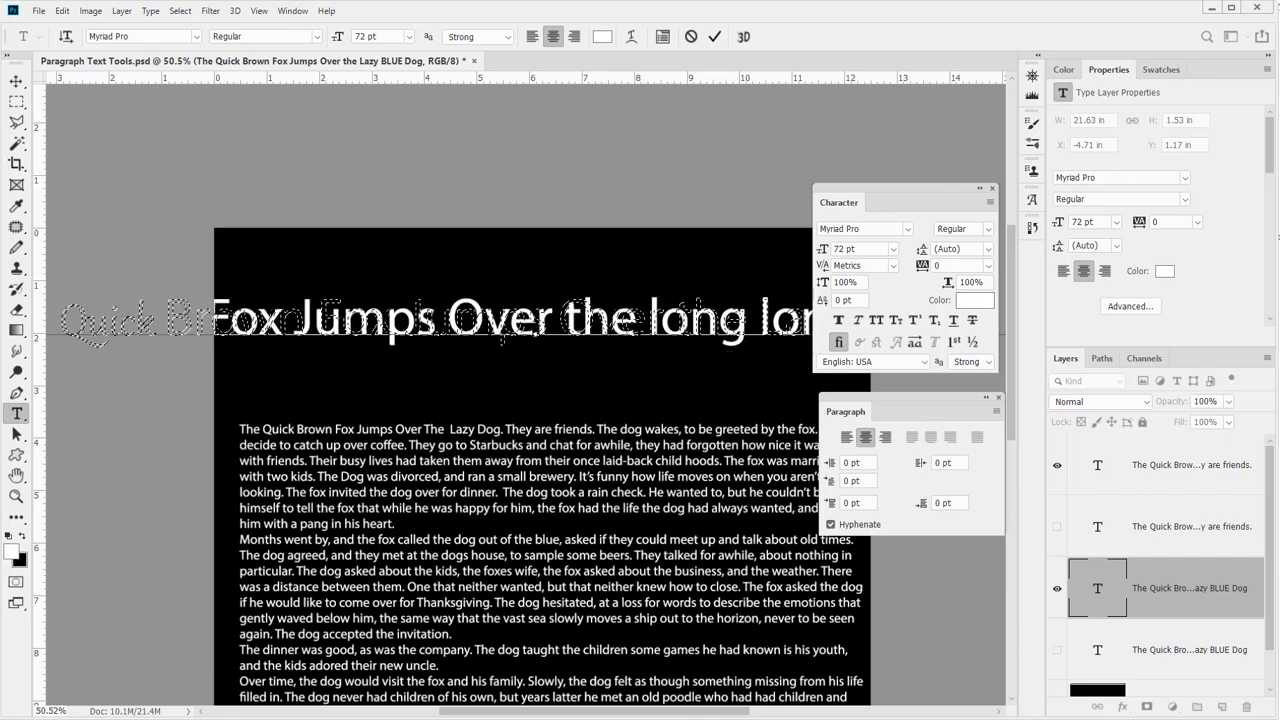
pyautogui.click(1080, 584)
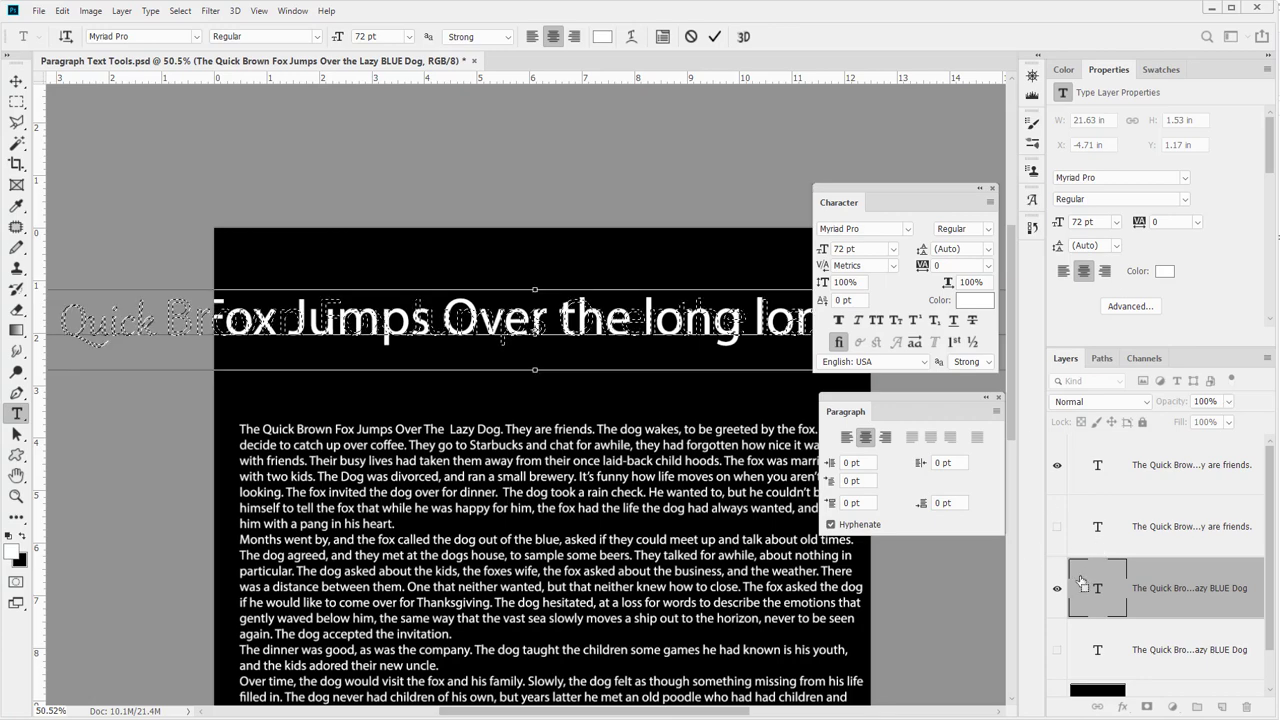
# Examine how the lengthened headline spreads beyond both sides of the canvas, then clear the outline selection
pyautogui.hscroll(-5, 292, 336)
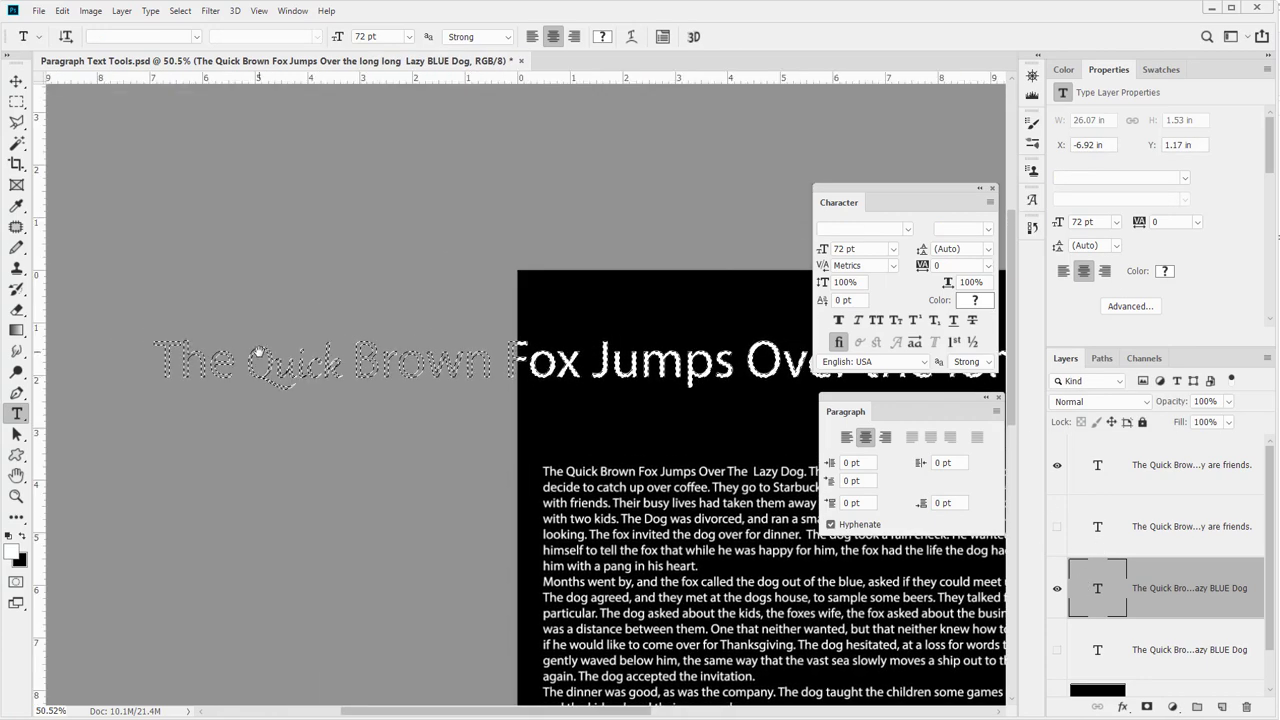
pyautogui.hscroll(8, 337, 363)
pyautogui.hscroll(8, 463, 385)
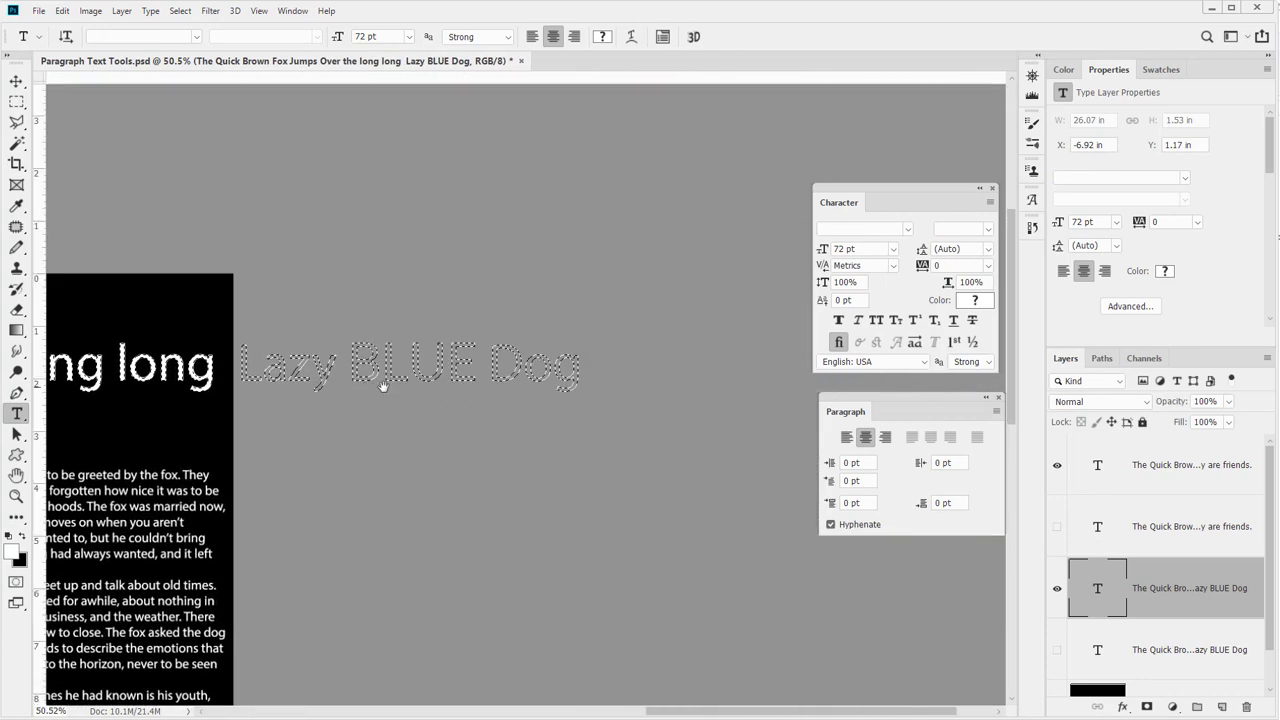
pyautogui.hscroll(-10, 401, 381)
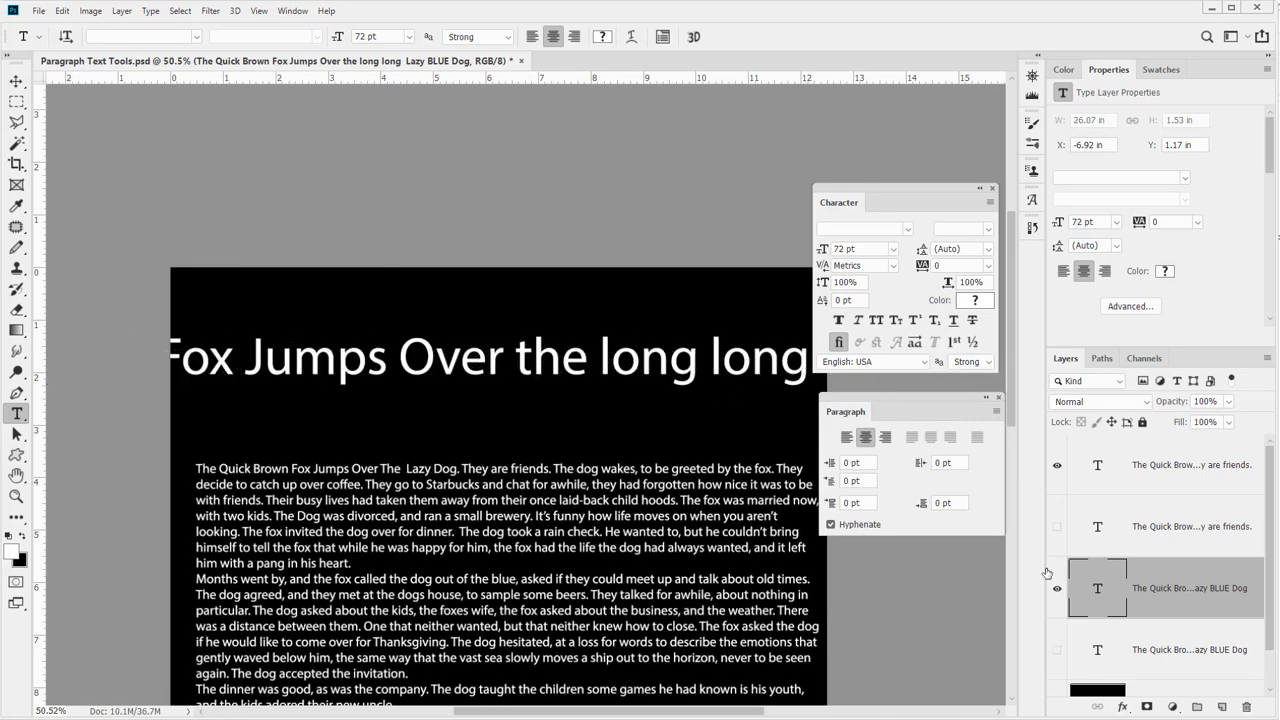
# Left-align the headline and try inserting "Hthether" before "The", then discard the inserted text
pyautogui.click(846, 437)
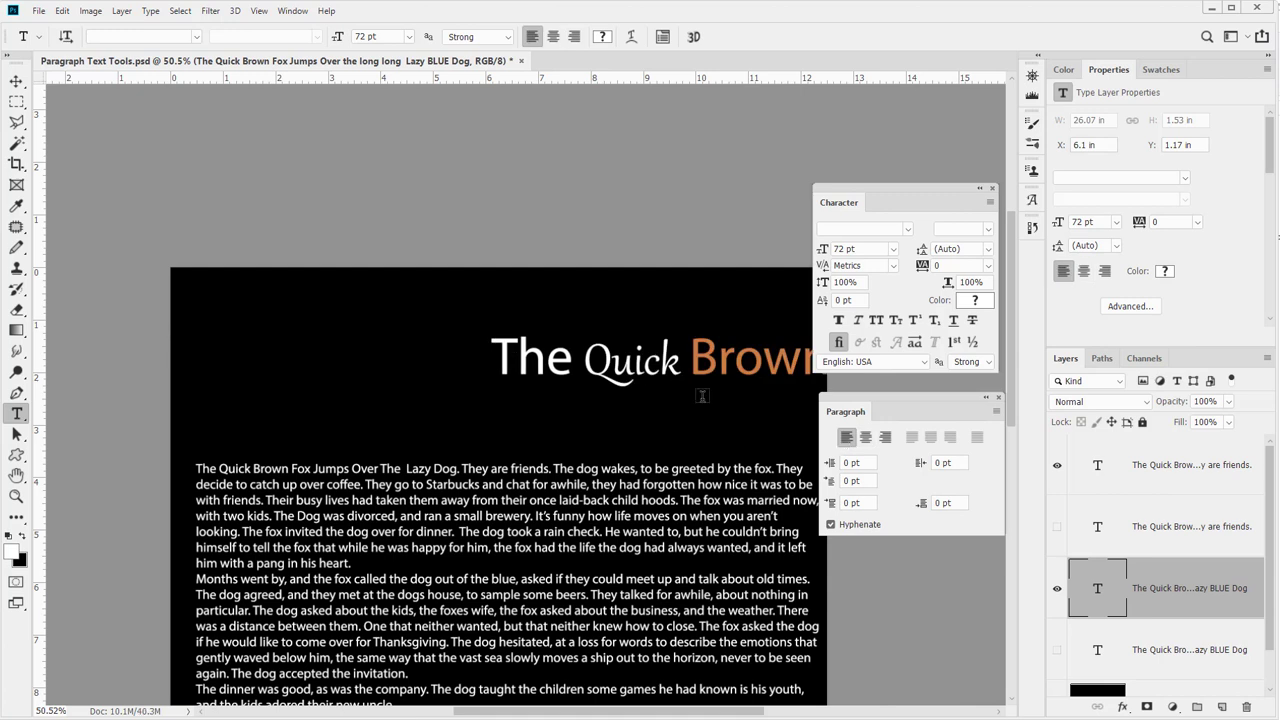
pyautogui.click(507, 345)
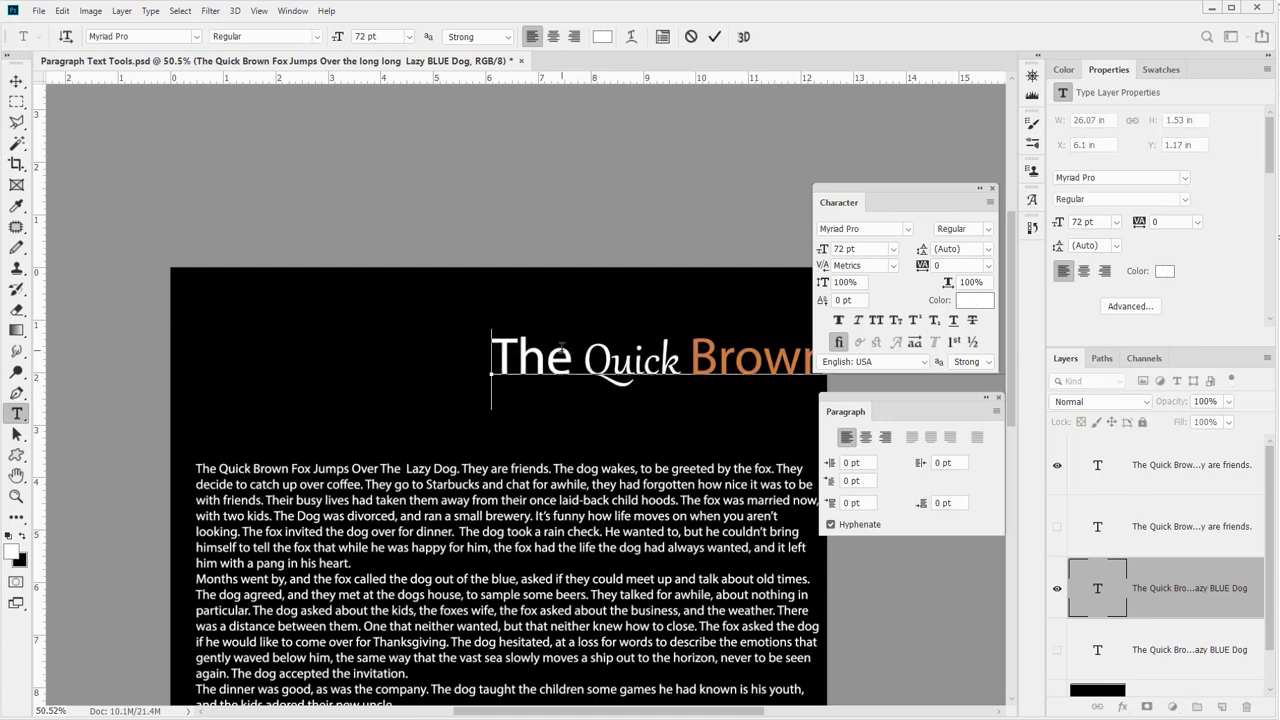
pyautogui.write('Hthether The Q')
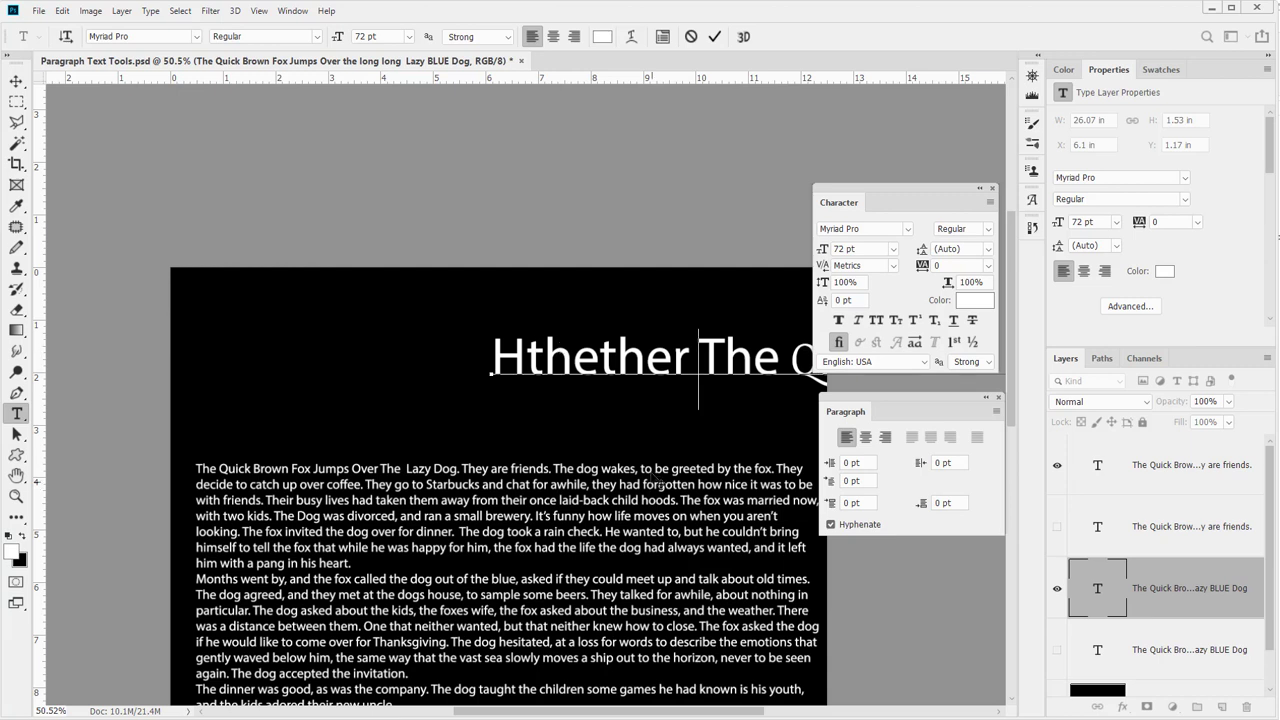
pyautogui.press('ctrl')
pyautogui.press('Escape')
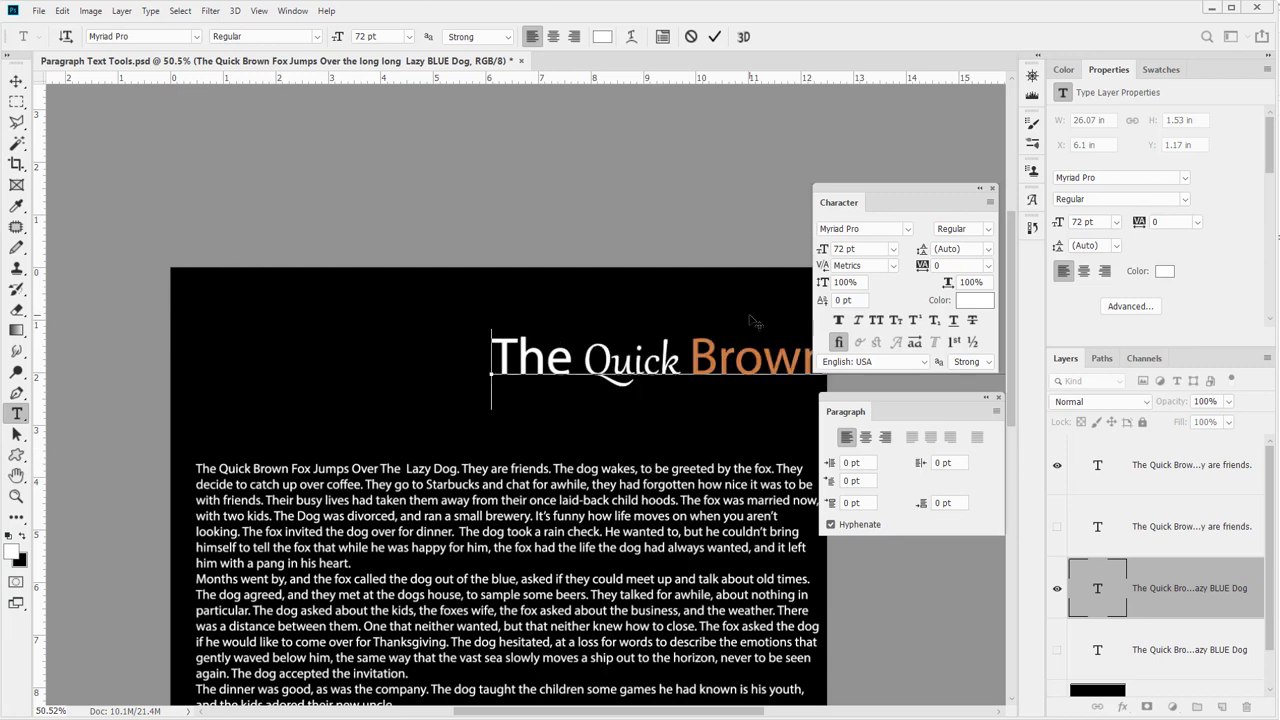
# Right-align the headline, try adding a row of periods after "Dog", and delete them again
pyautogui.click(884, 440)
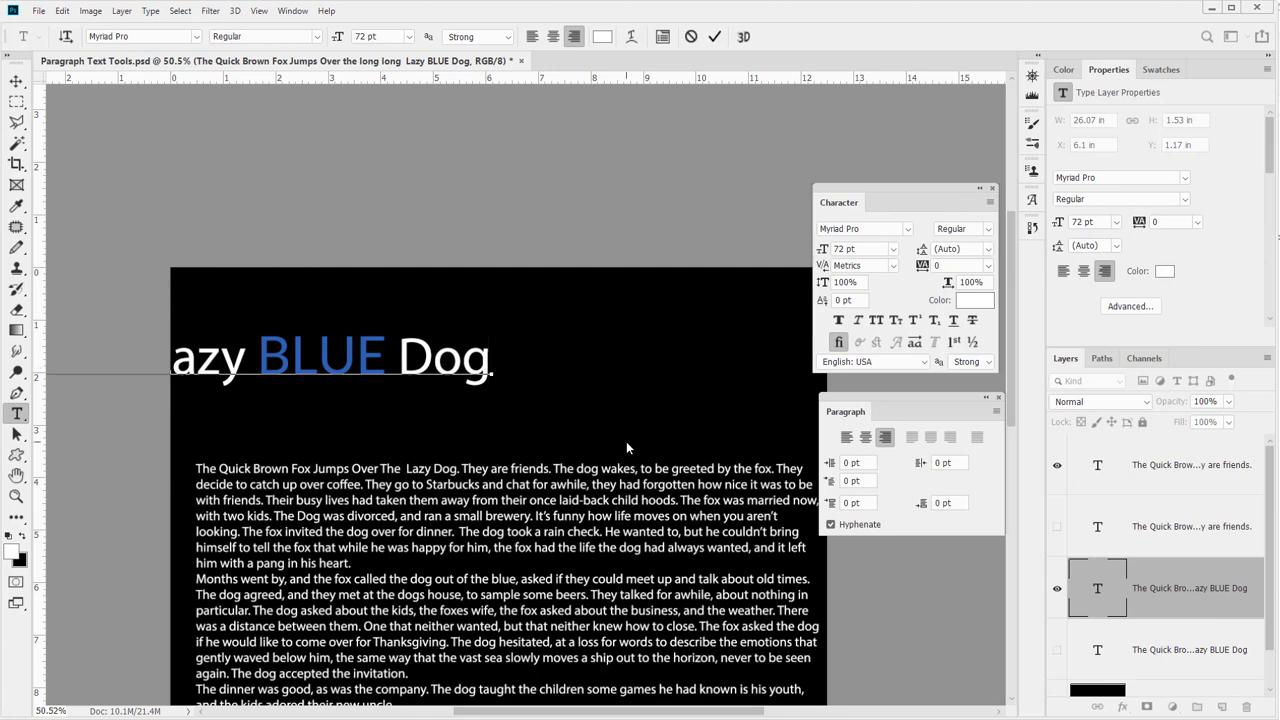
pyautogui.write('.....')
pyautogui.press('BackSpace')
pyautogui.press('BackSpace')
pyautogui.press('BackSpace')
pyautogui.press('BackSpace')
pyautogui.press('BackSpace')
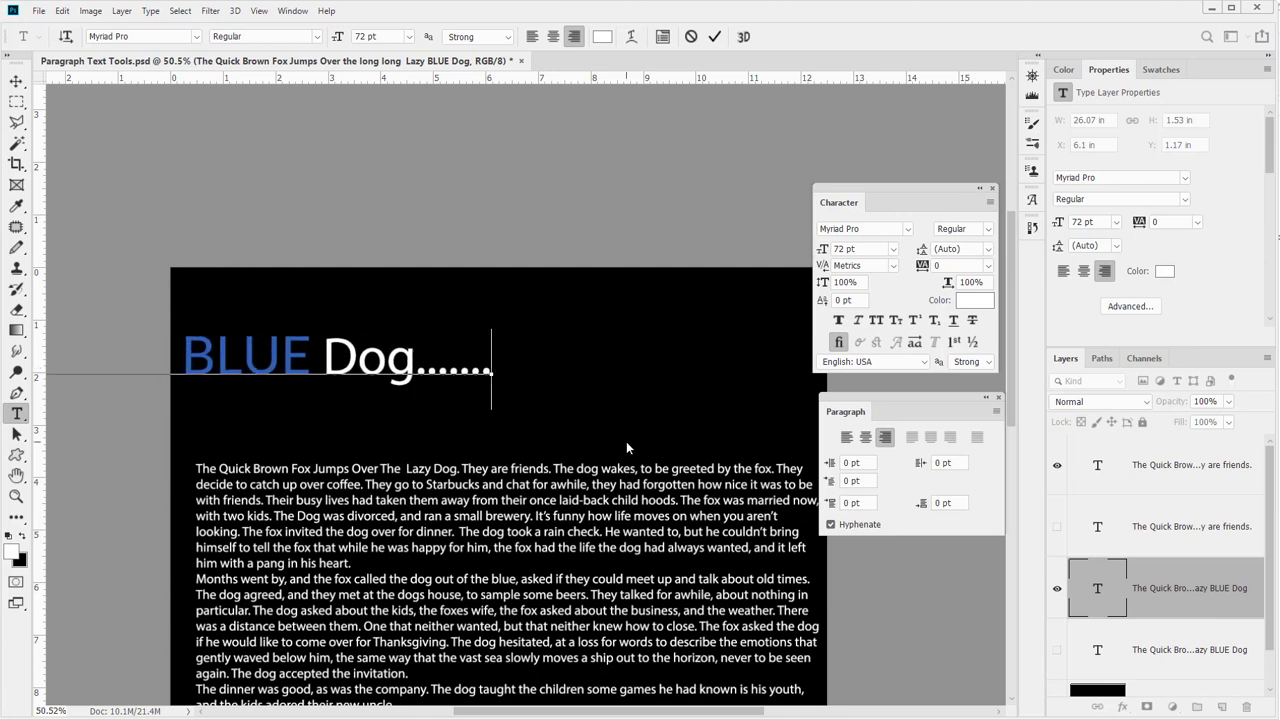
# Center-align the point text headline and hide its layer
pyautogui.click(867, 437)
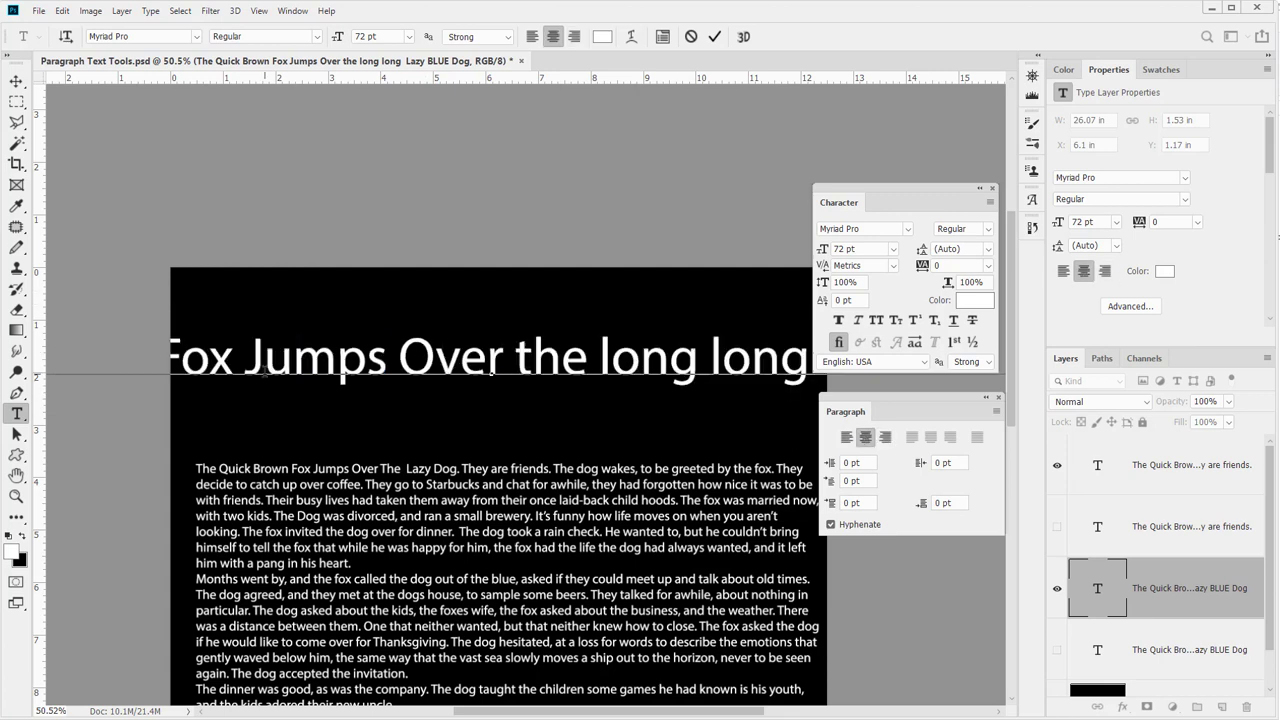
pyautogui.click(1058, 591)
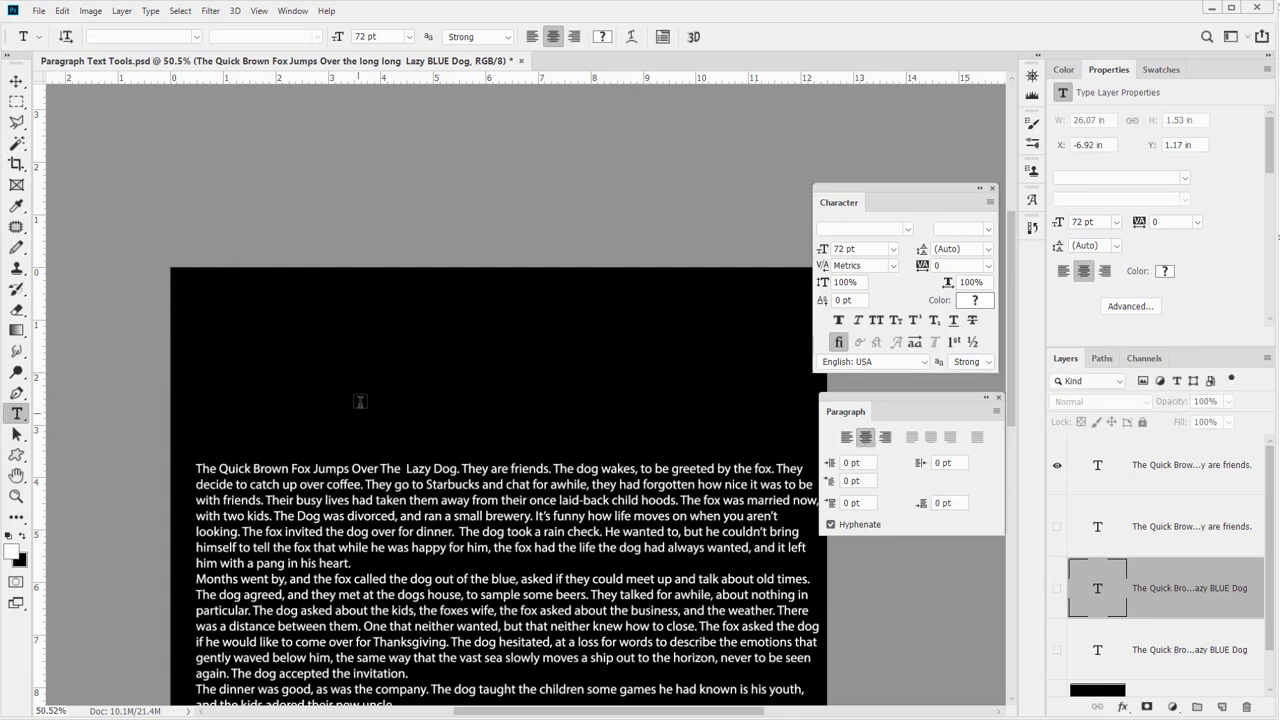
# Show the bottom "BLUE Dog" headline layer, select the visible story paragraph layer, and save the document
pyautogui.click(1058, 526)
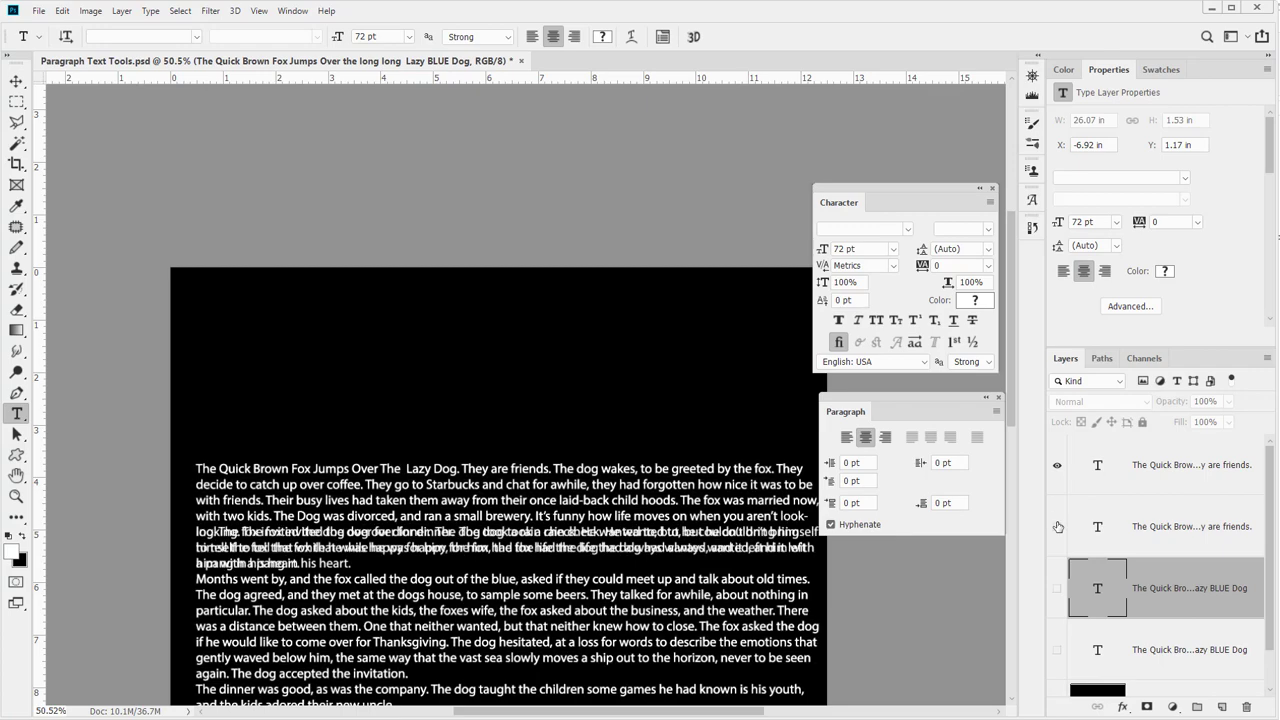
pyautogui.click(1058, 526)
pyautogui.click(1057, 650)
pyautogui.scroll(-5, 464, 418)
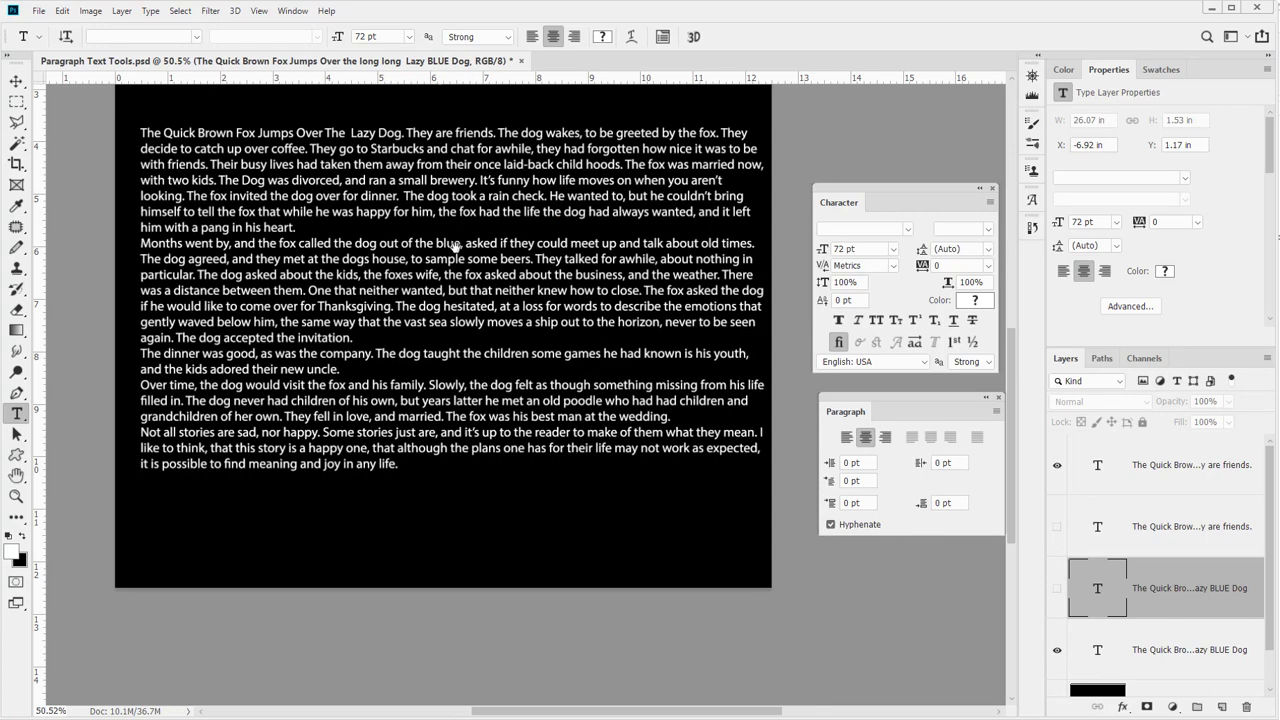
pyautogui.click(1105, 468)
pyautogui.hotkey('ctrl', 's')
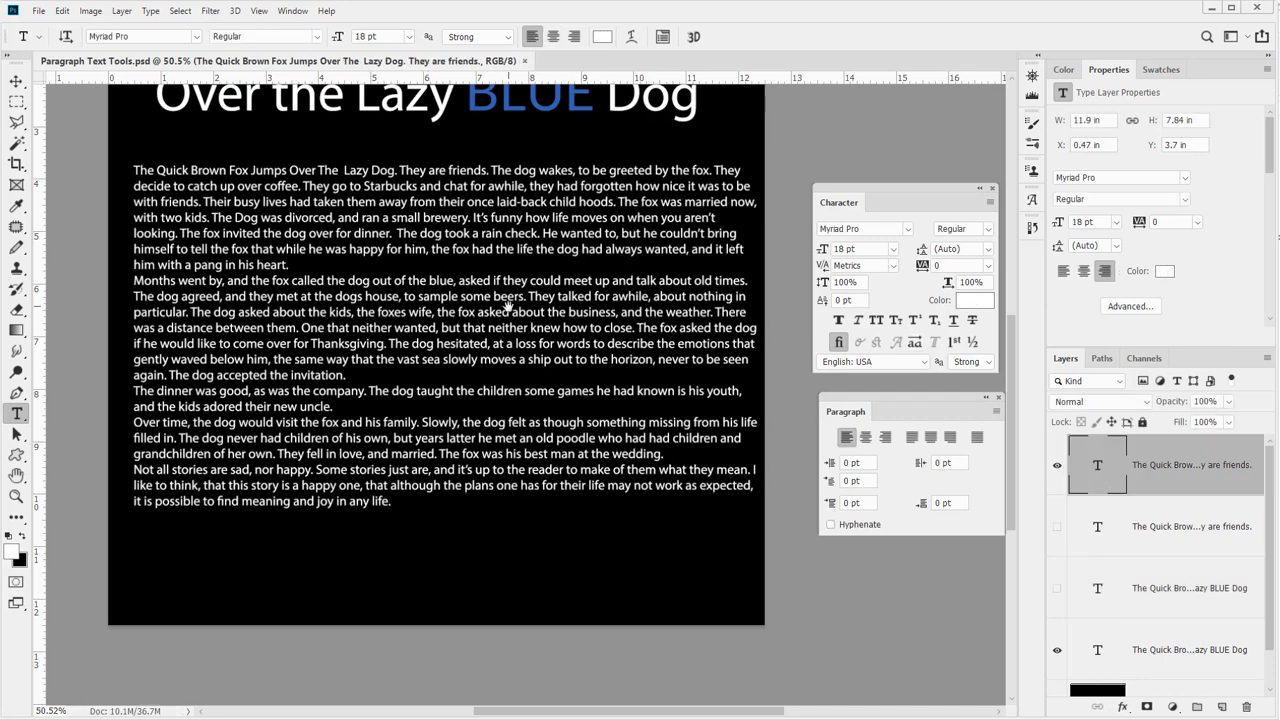
# Try justify last left on the second paragraph and on all the story text, then undo the justification
pyautogui.scroll(2, 508, 305)
pyautogui.click(411, 323)
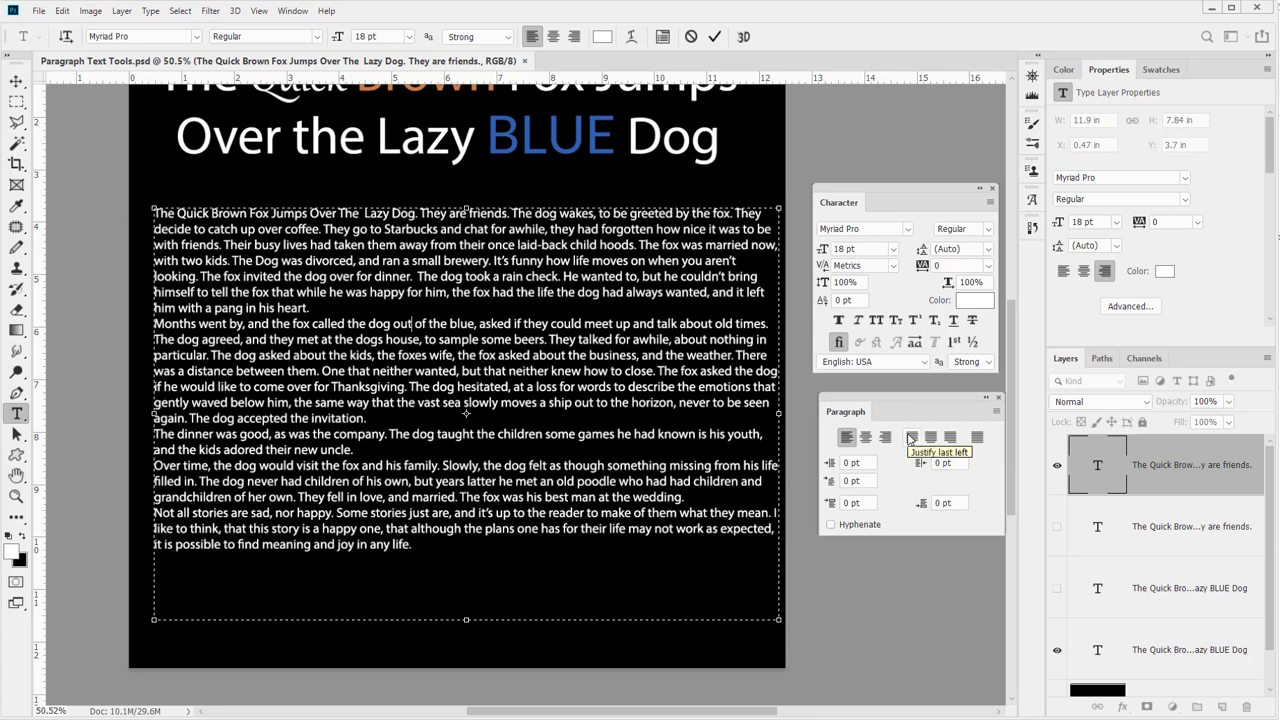
pyautogui.click(910, 438)
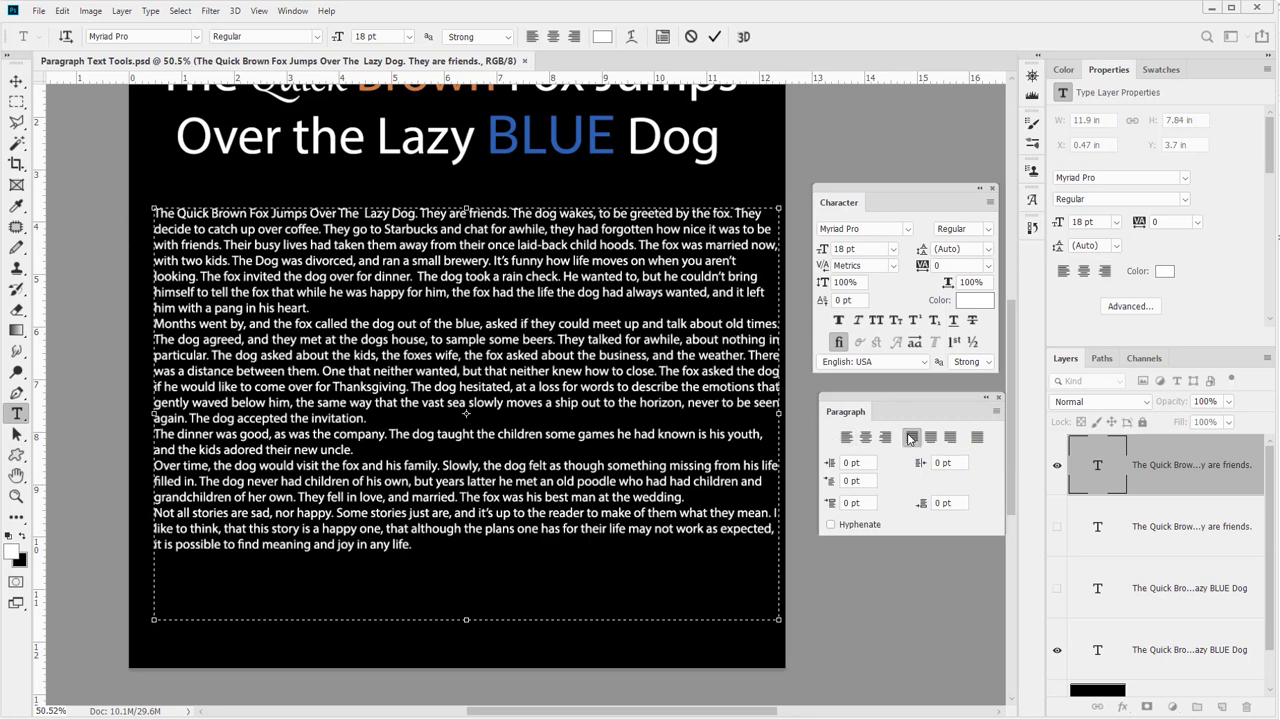
pyautogui.hotkey('ctrl', 'a')
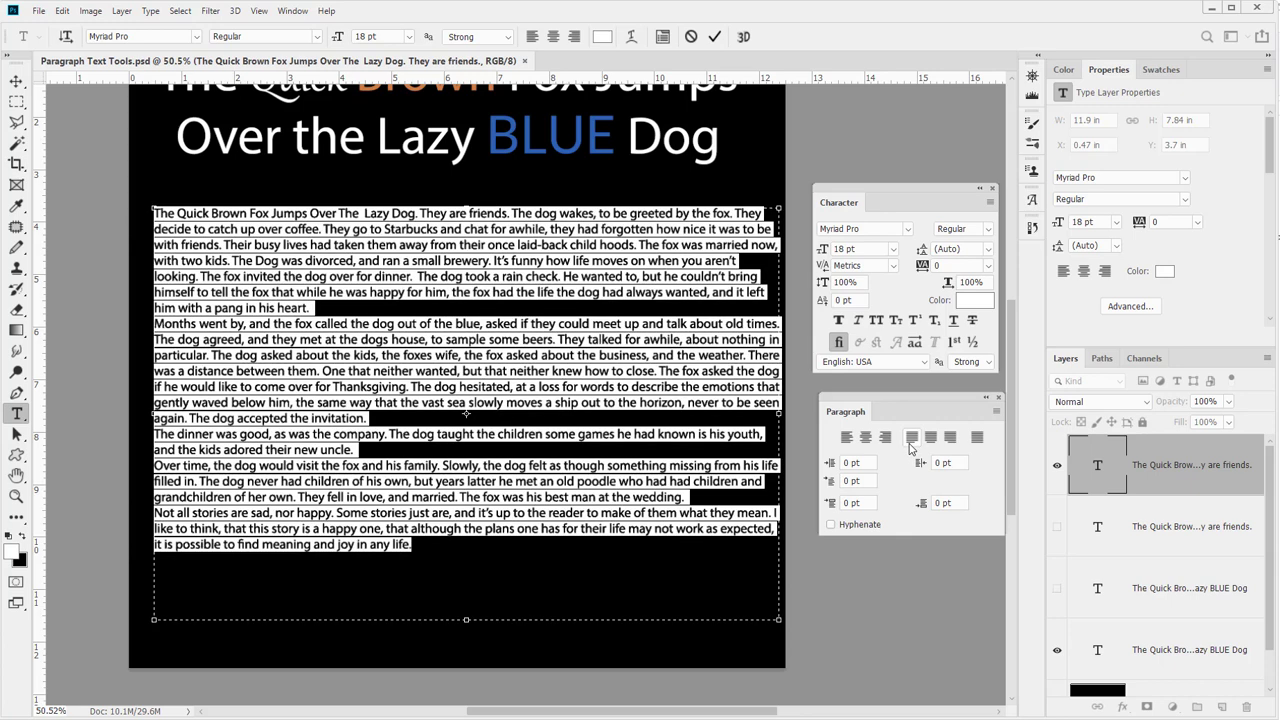
pyautogui.click(911, 438)
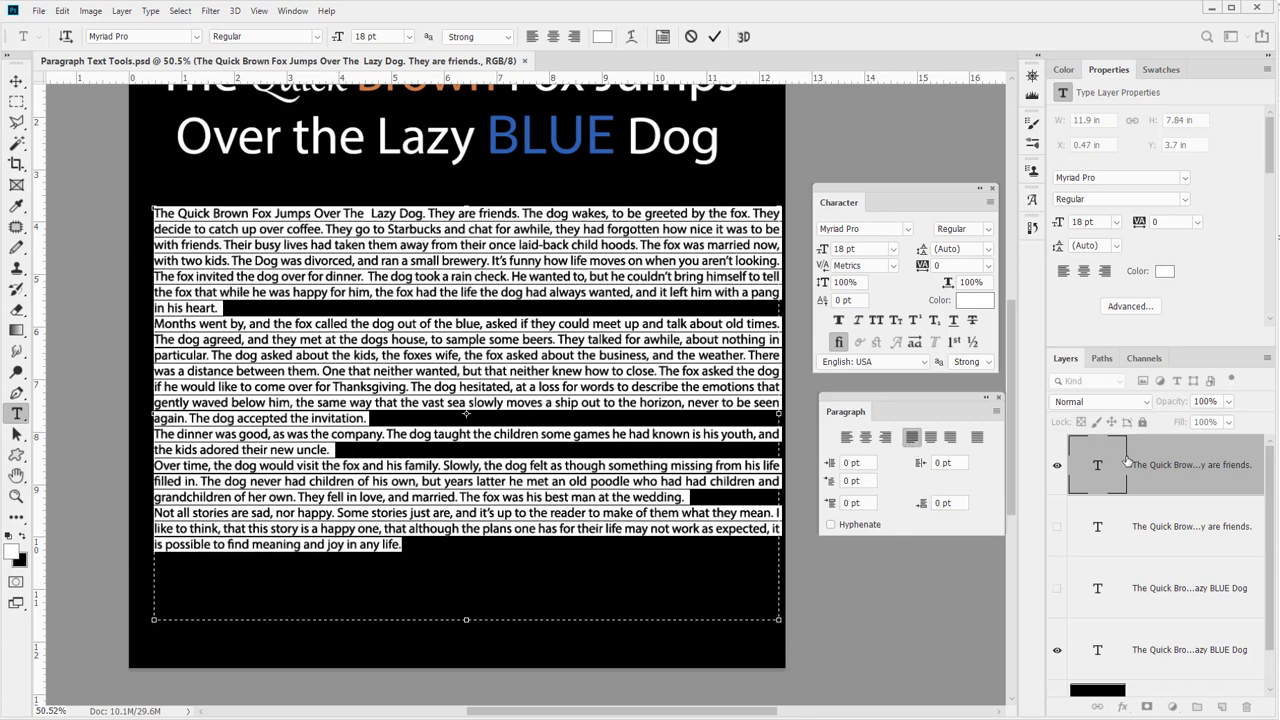
pyautogui.hotkey('ctrl', 'Return')
pyautogui.hotkey('ctrl', 'z')
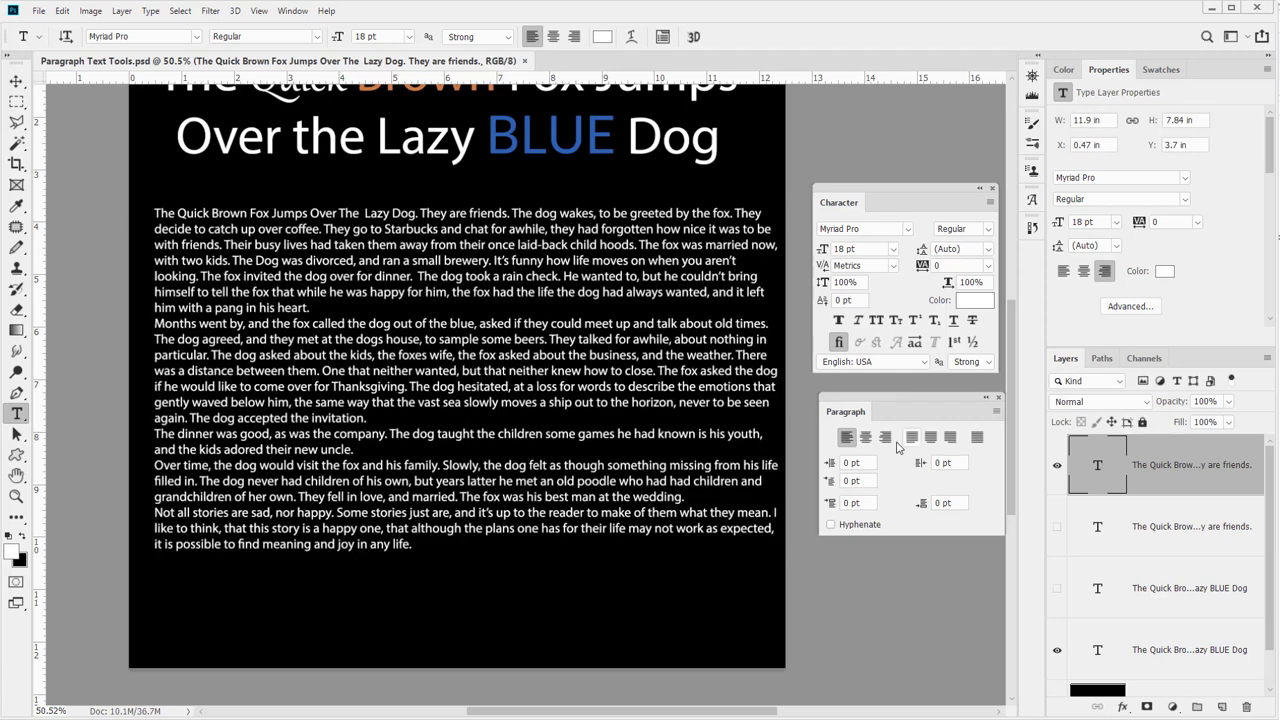
# Compare justify last centered, justify last left and left alignment on the whole story text layer
pyautogui.click(930, 438)
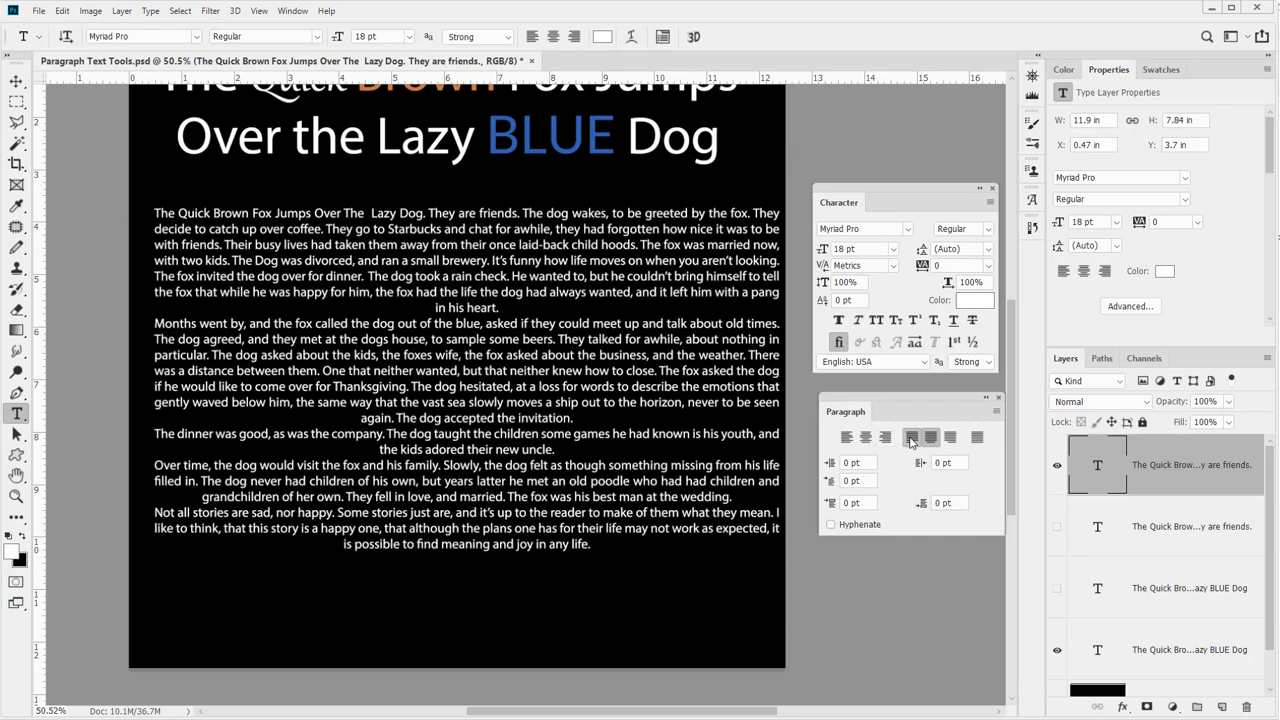
pyautogui.click(911, 438)
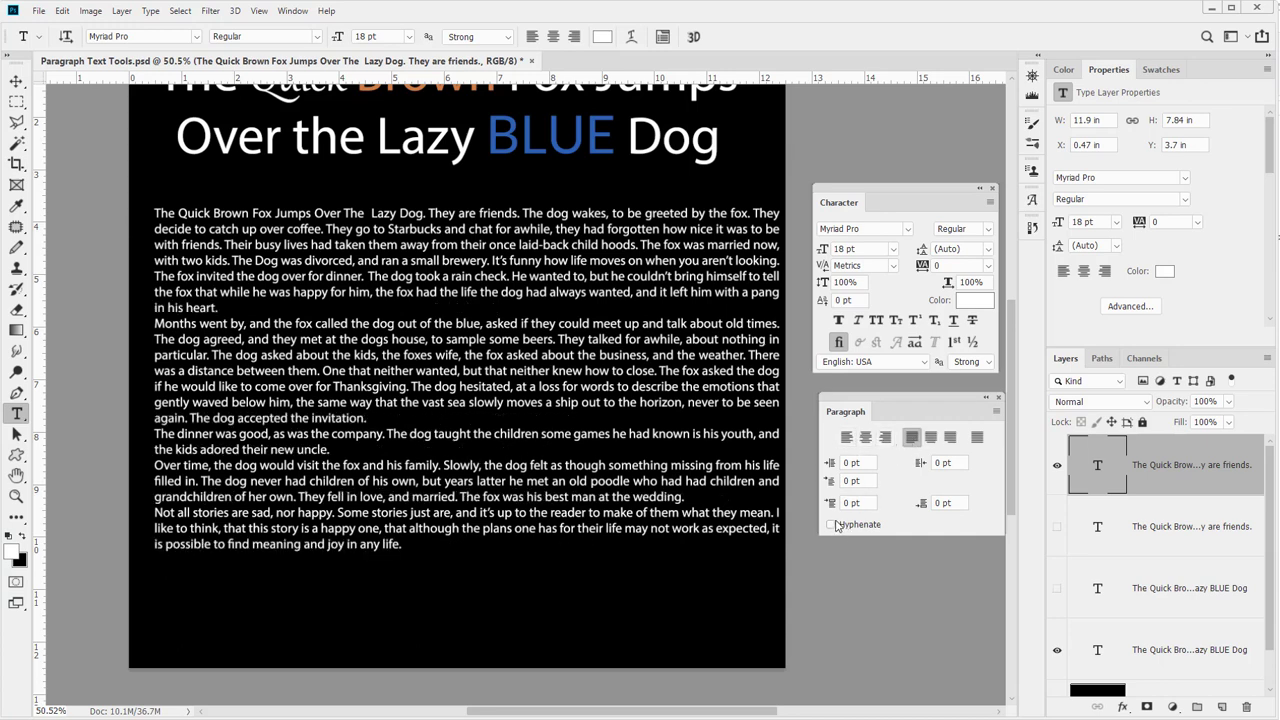
pyautogui.click(848, 440)
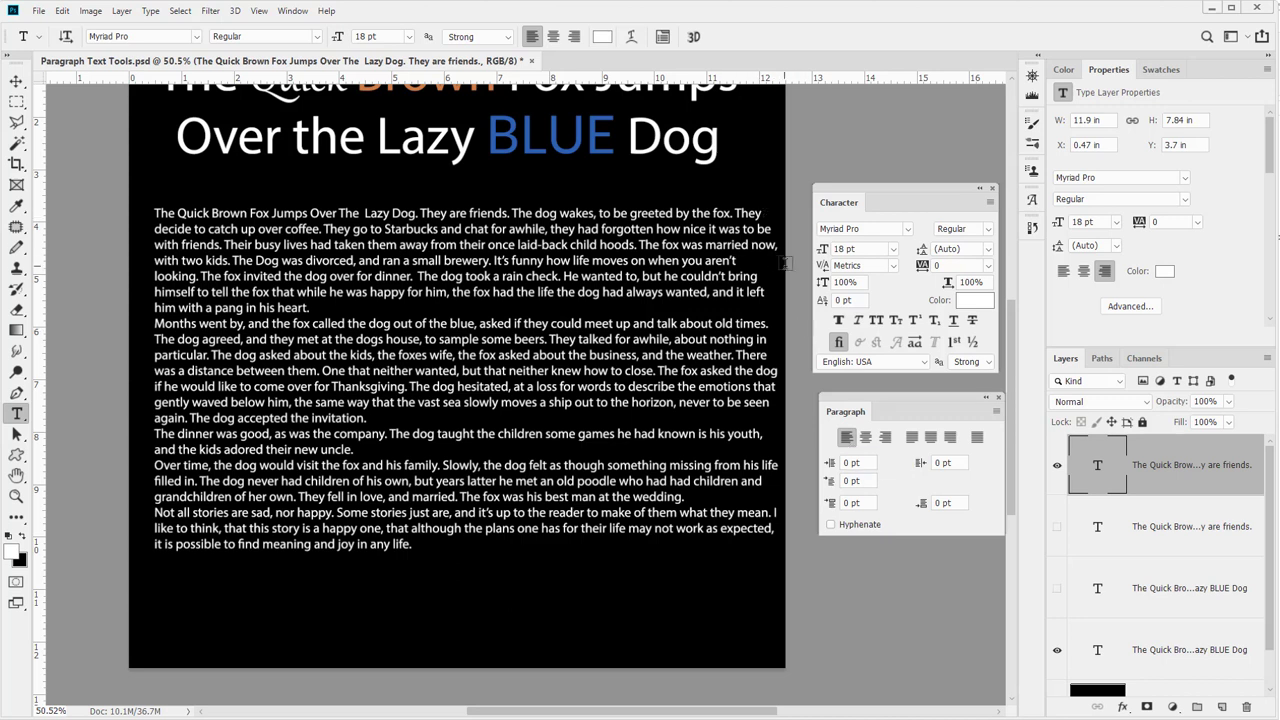
pyautogui.click(733, 261)
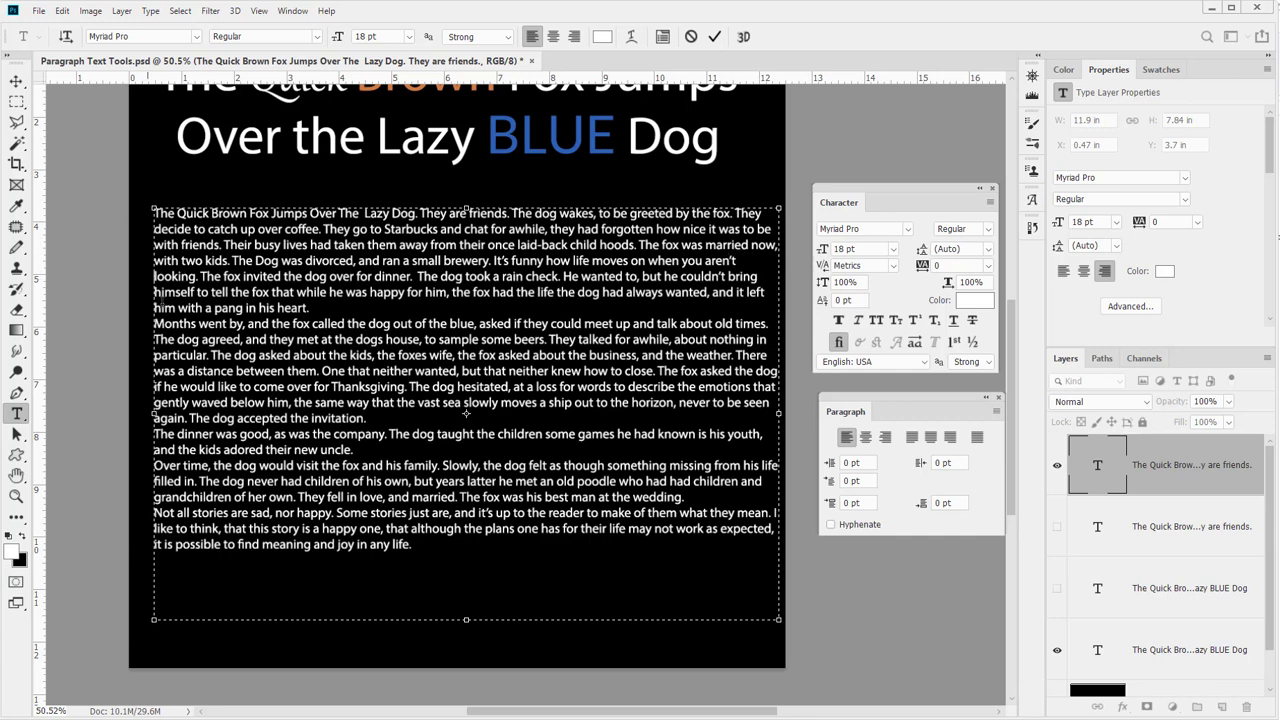
pyautogui.click(1114, 472)
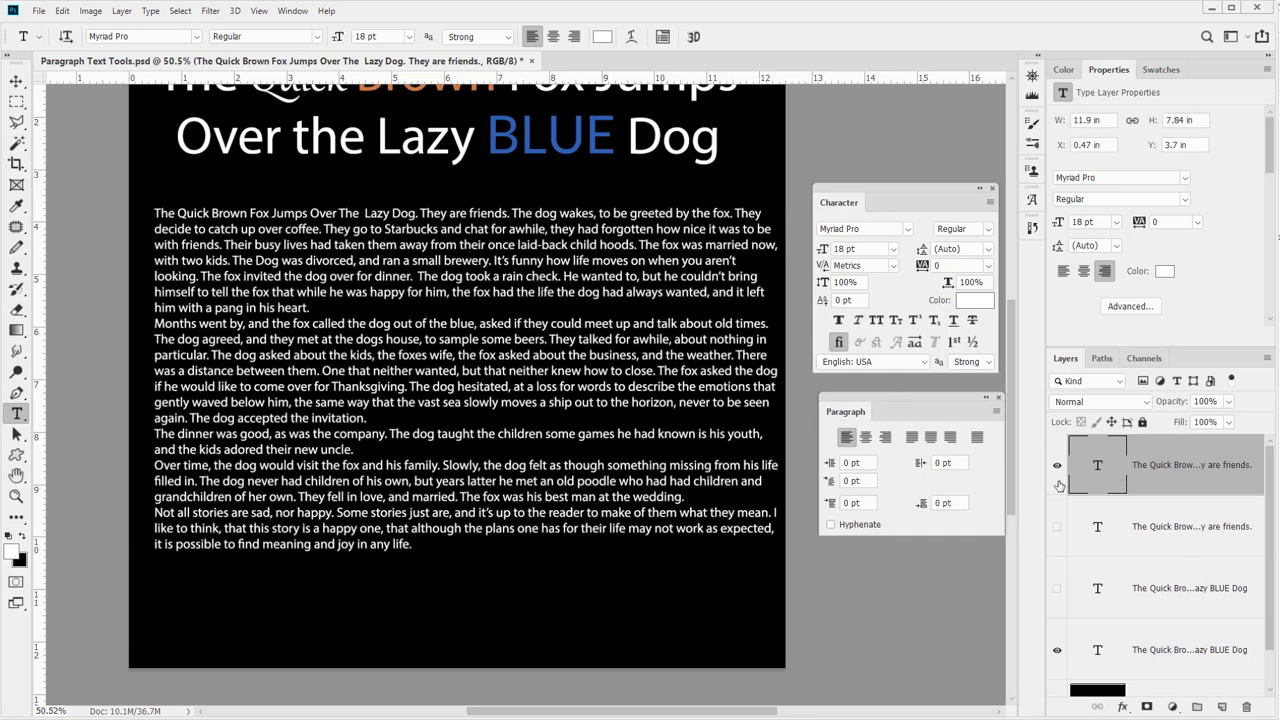
# Apply justify last left to the story text and delete the extra space before "Lazy" in its first line
pyautogui.click(912, 438)
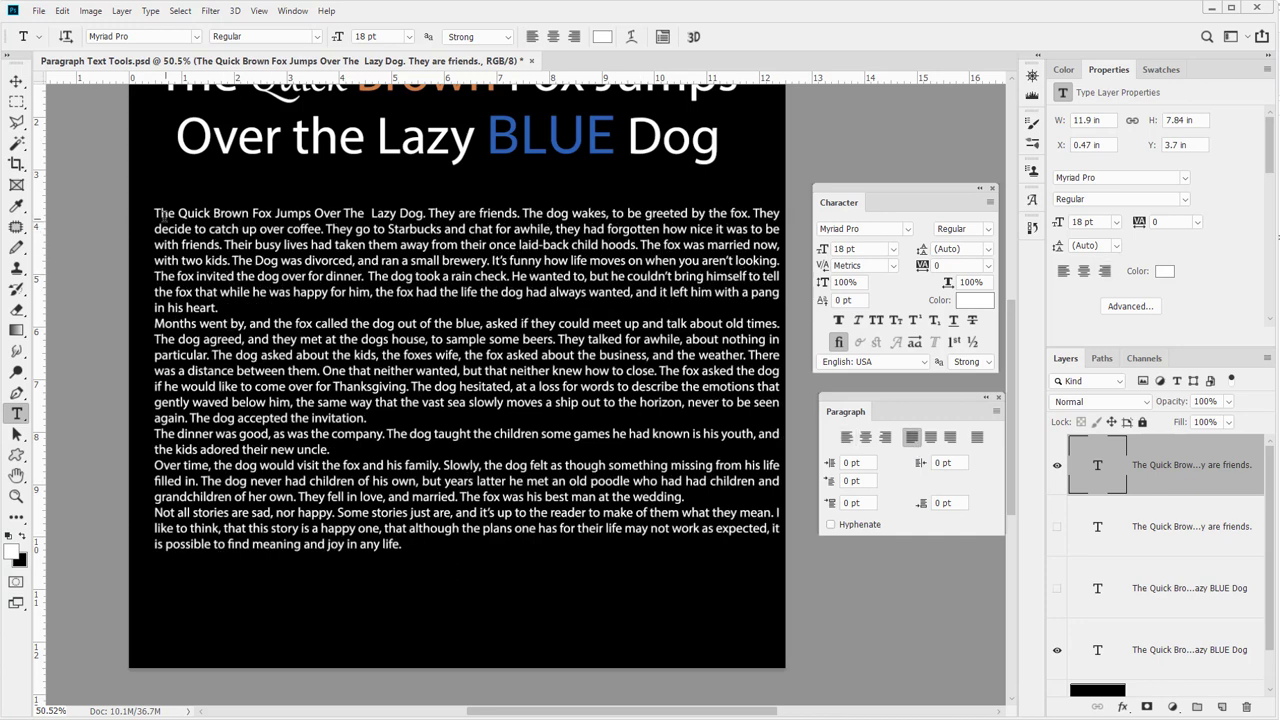
pyautogui.click(366, 212)
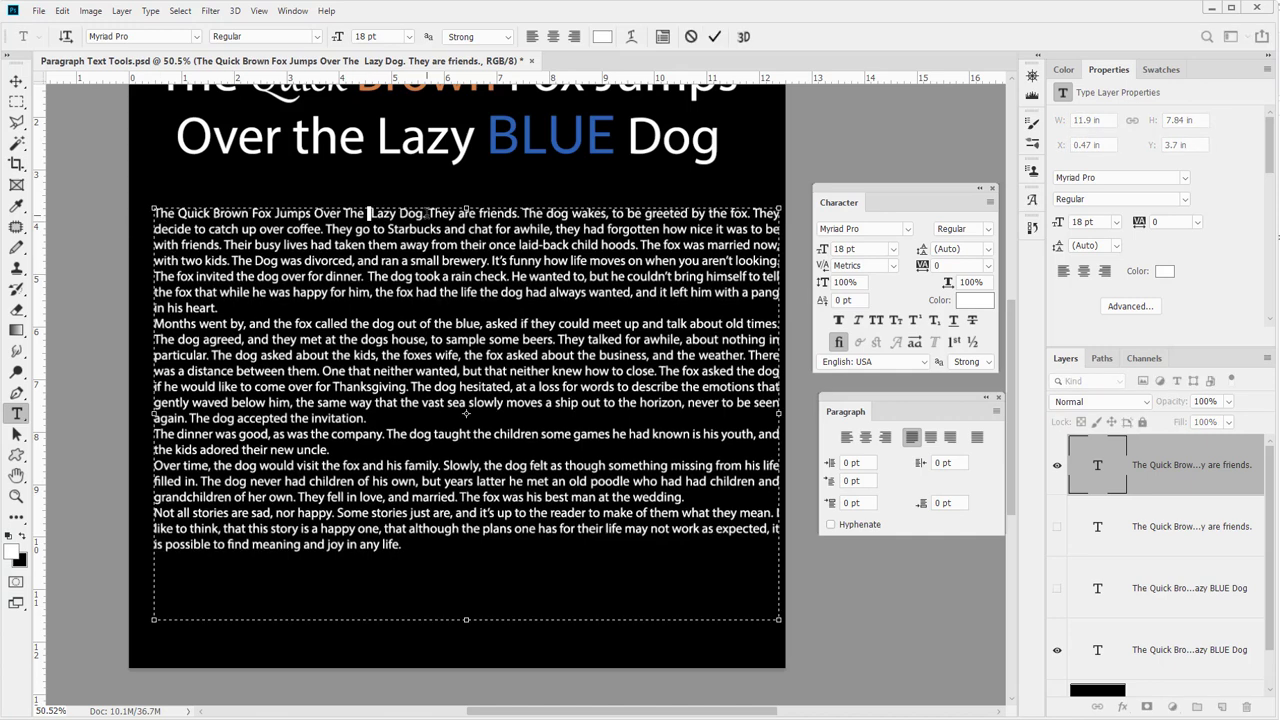
pyautogui.press('BackSpace')
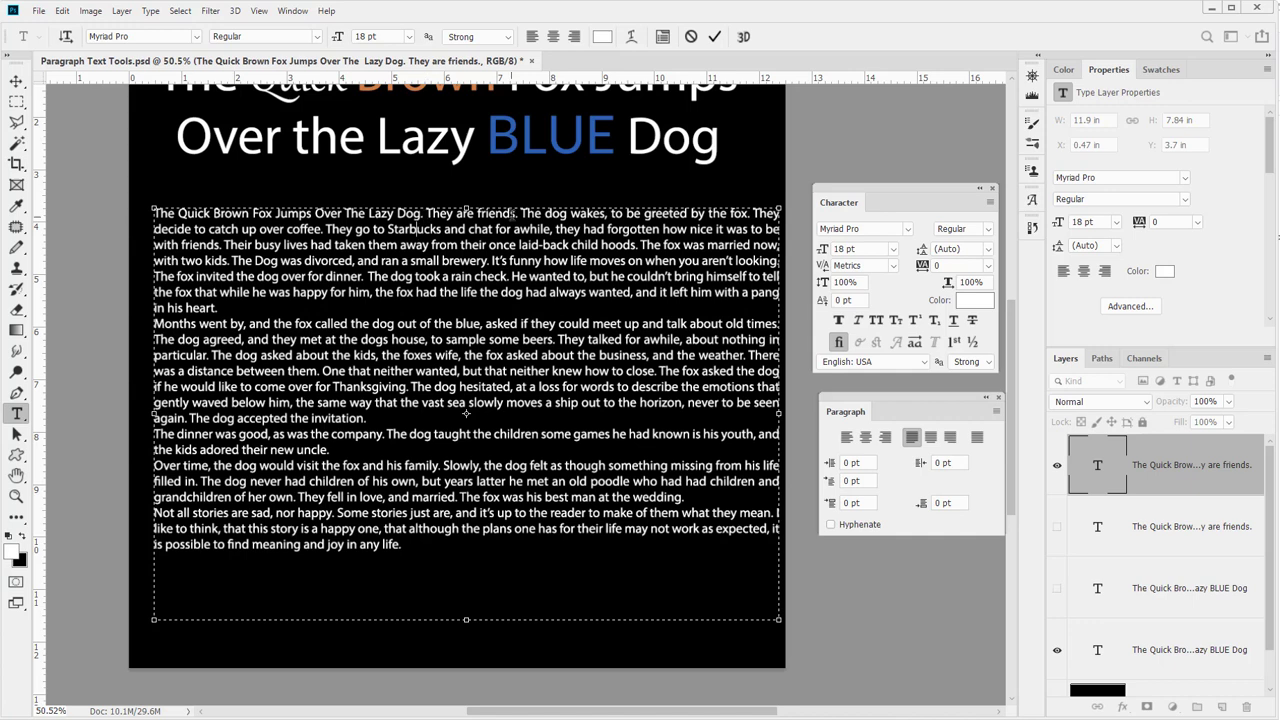
# Highlight the line starting "with two kids" to examine its spacing, remove the double space before "The dog took", and commit the text edit
pyautogui.doubleClick(556, 260)
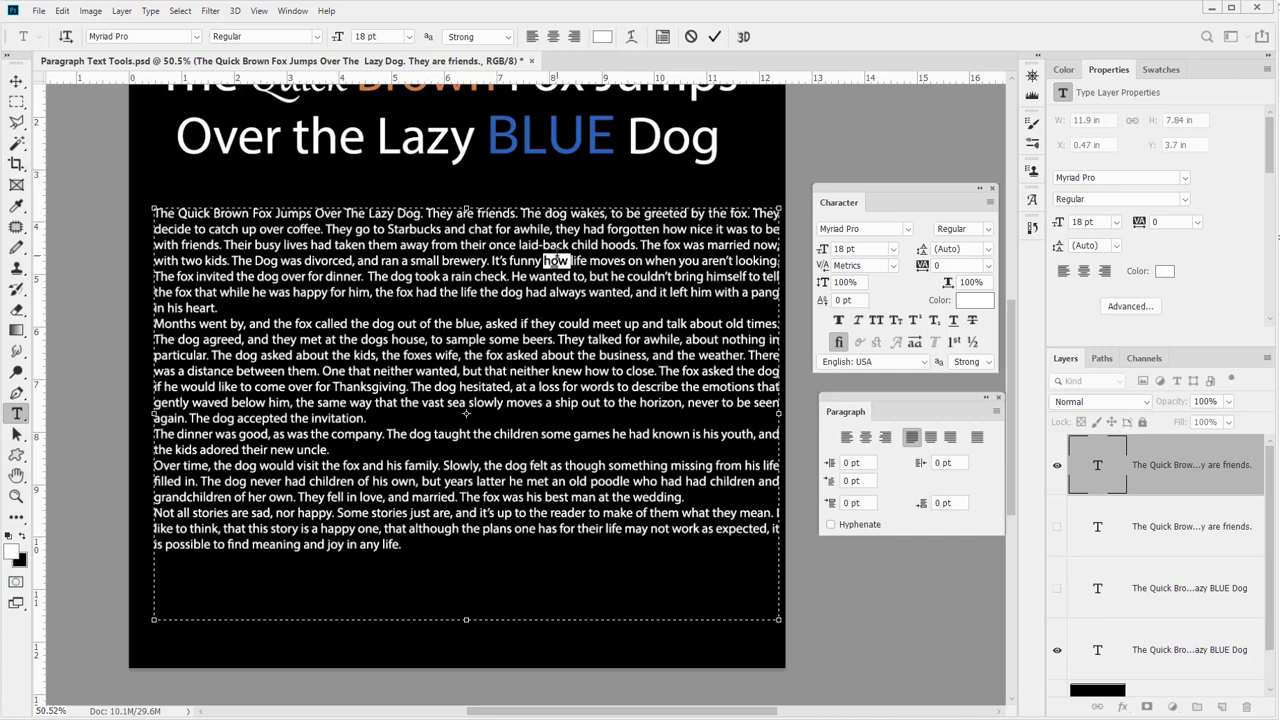
pyautogui.click(252, 260)
pyautogui.moveTo(781, 260); pyautogui.dragTo(153, 260)
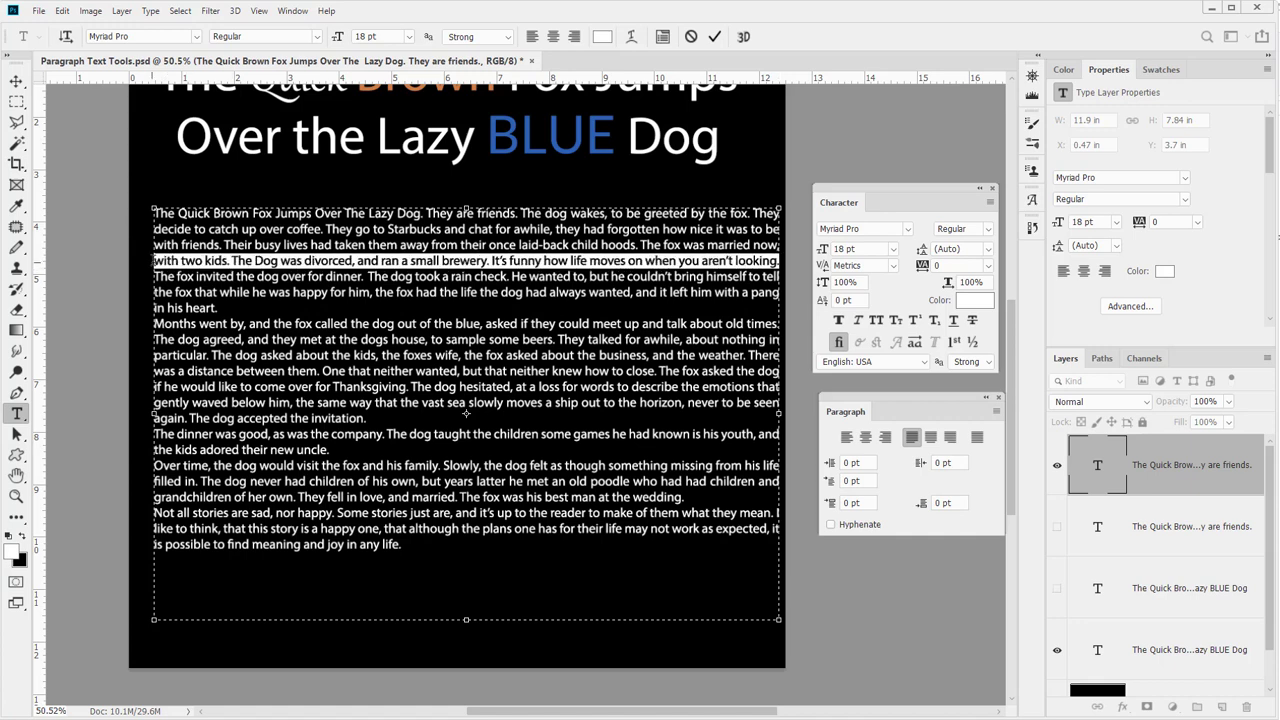
pyautogui.click(234, 307)
pyautogui.hotkey('ctrl', 'Return')
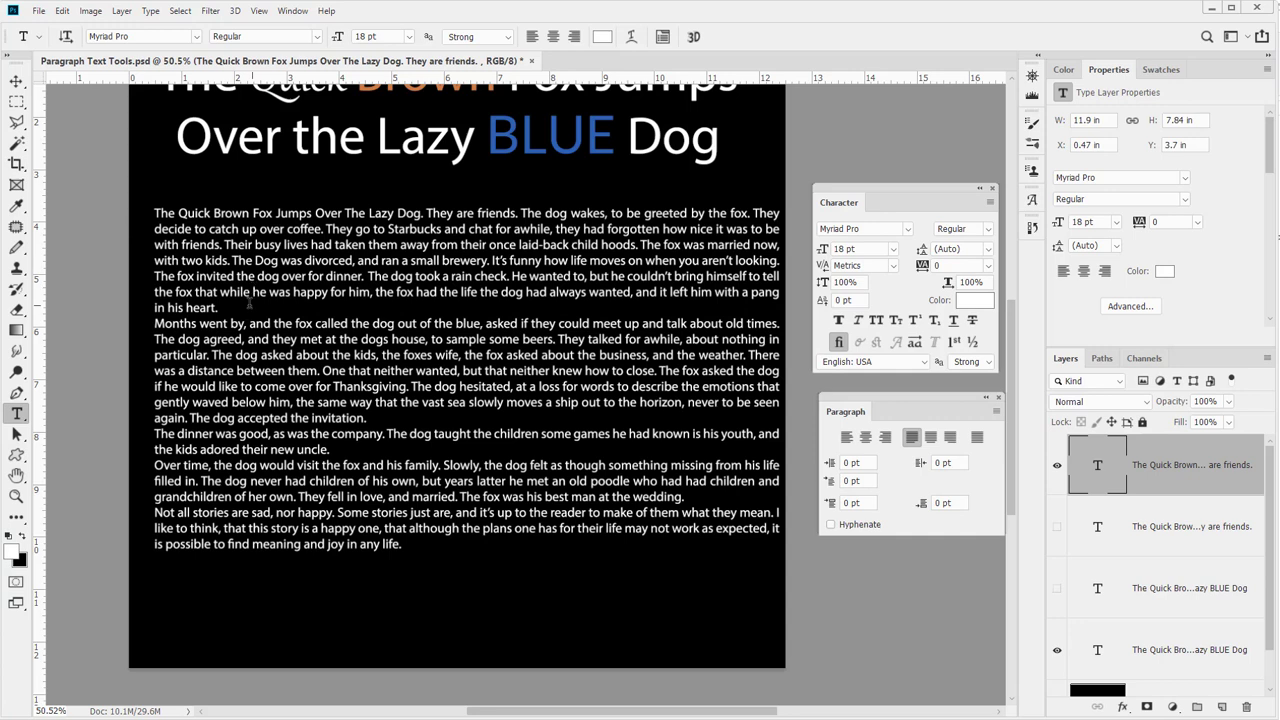
# Insert a blank line after each of the first, second and third story paragraphs
pyautogui.click(249, 304)
pyautogui.press('Return')
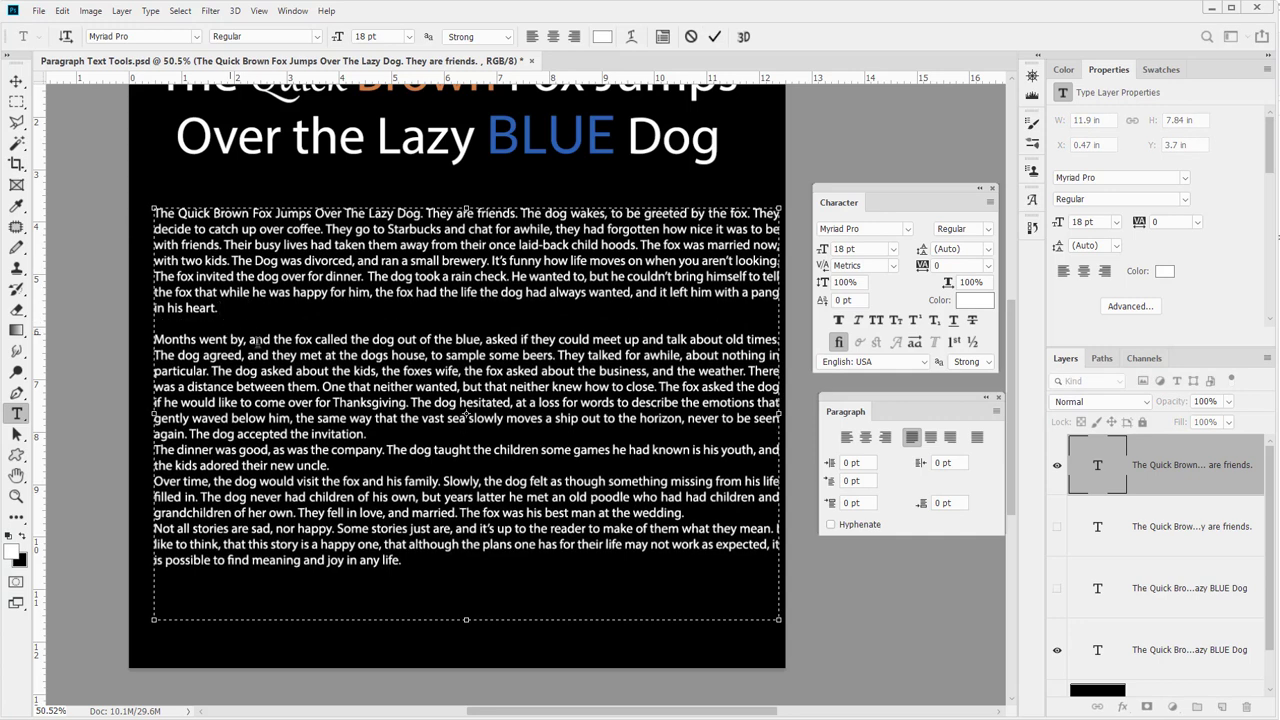
pyautogui.click(383, 437)
pyautogui.press('Return')
pyautogui.press('Return')
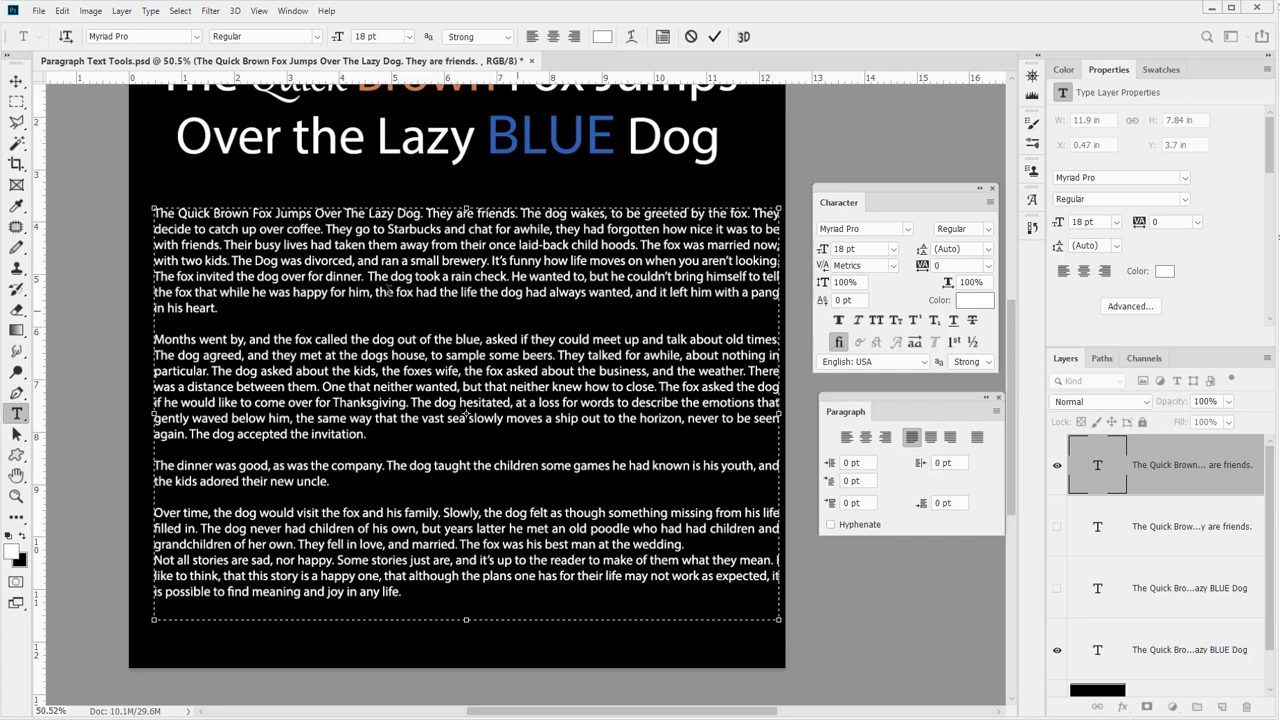
# Try left alignment on the third and second paragraphs individually, then return the whole text layer to justify last left
pyautogui.click(847, 438)
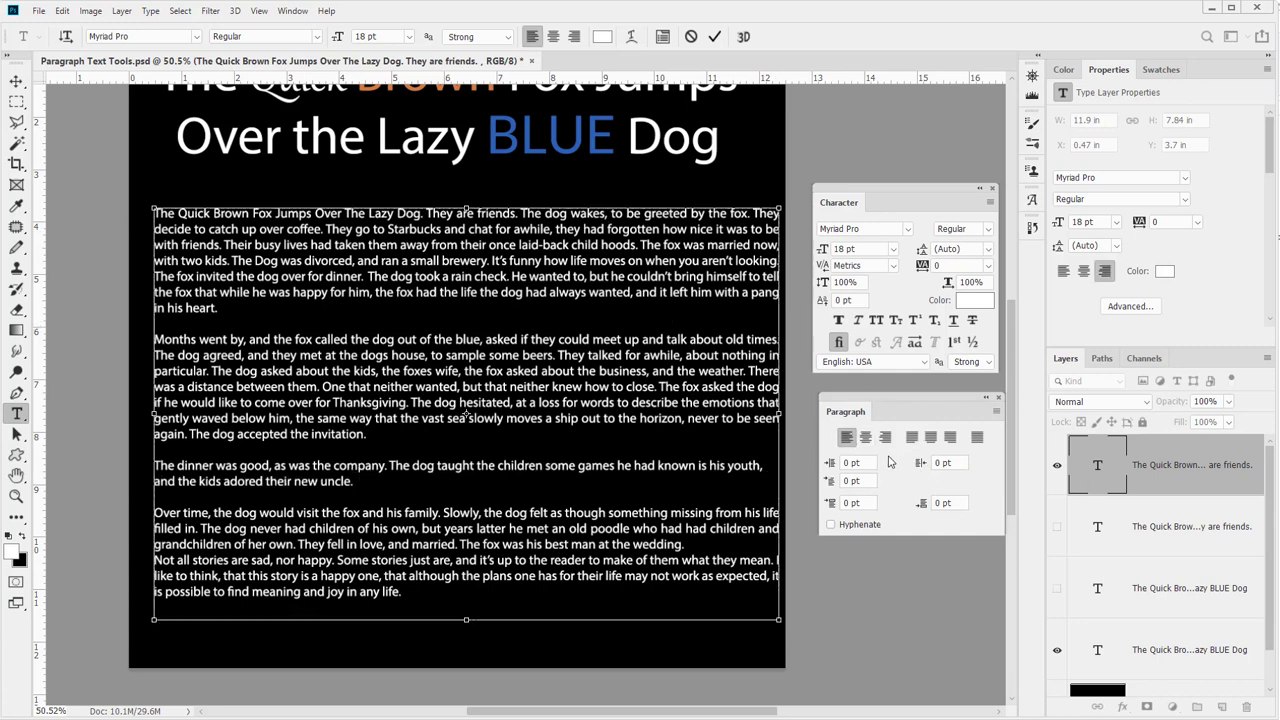
pyautogui.click(912, 437)
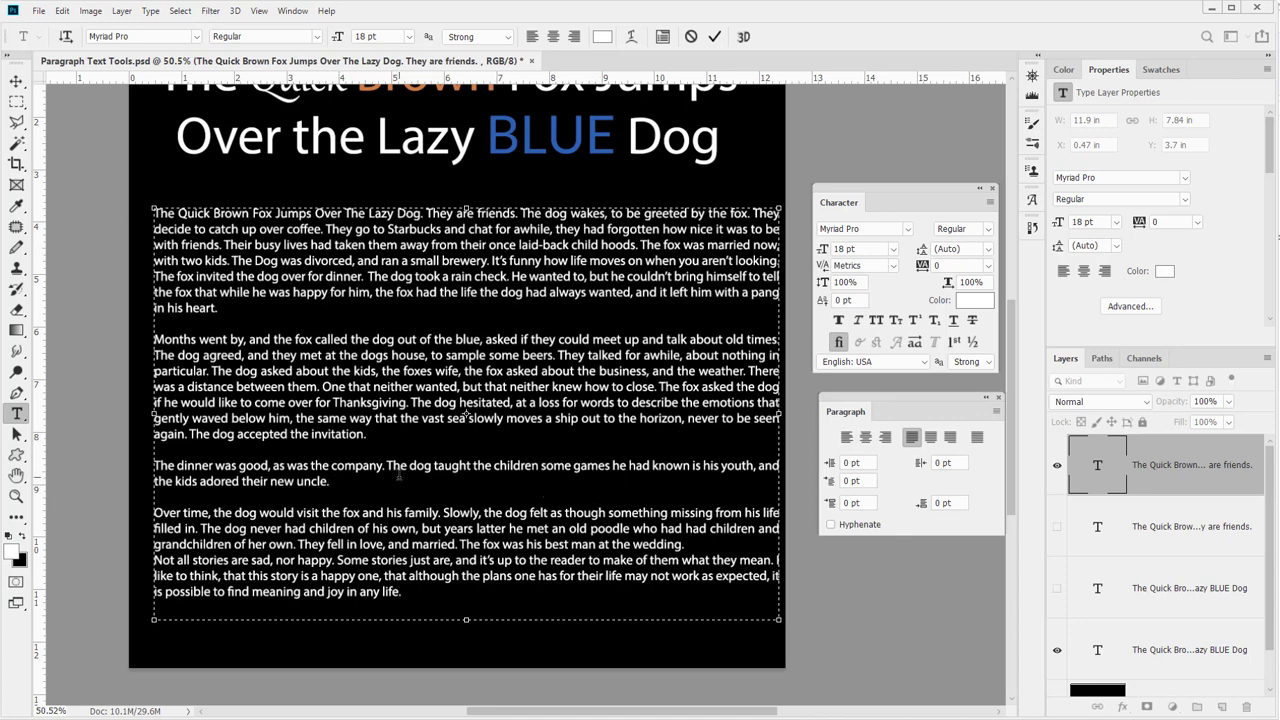
pyautogui.click(368, 436)
pyautogui.click(847, 438)
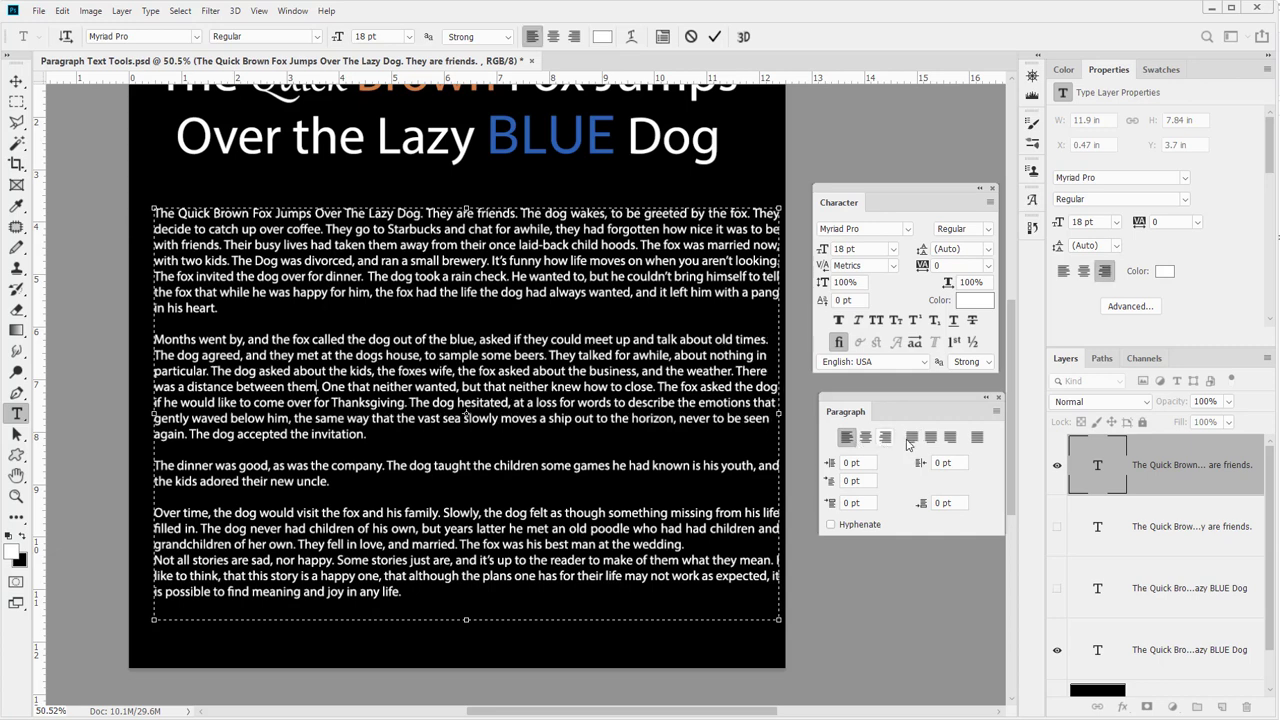
pyautogui.click(1090, 463)
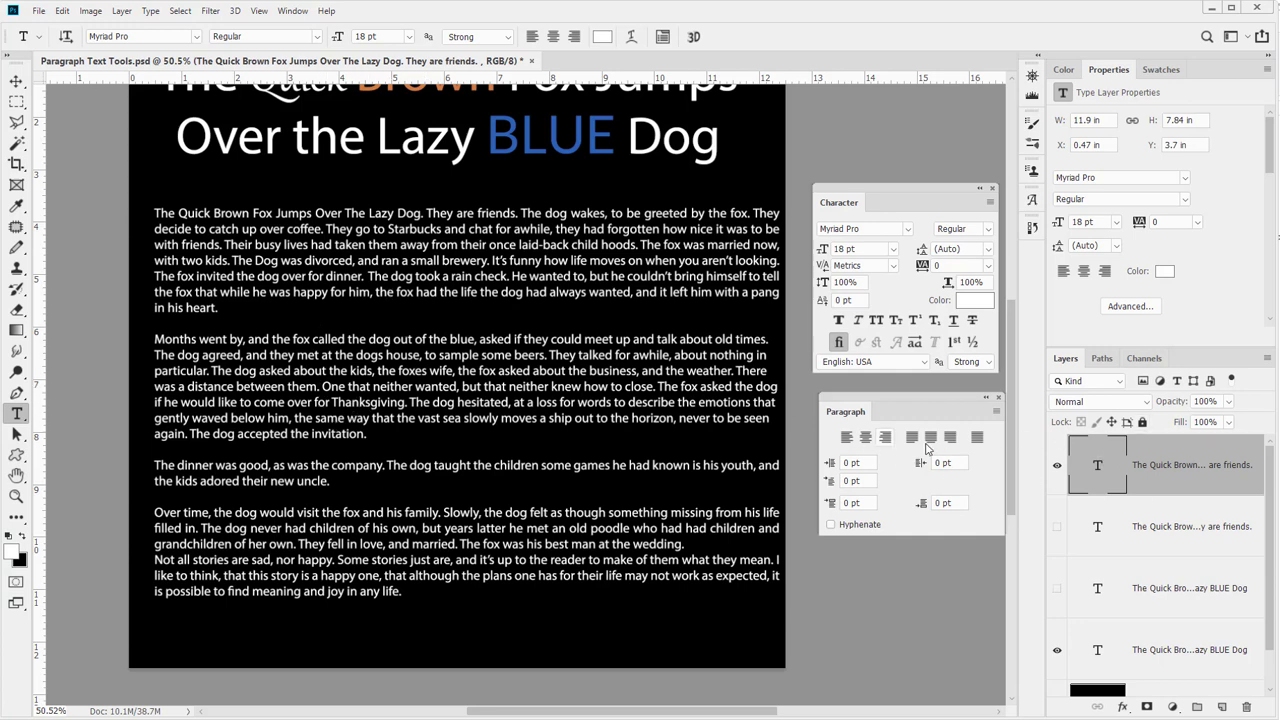
pyautogui.click(912, 438)
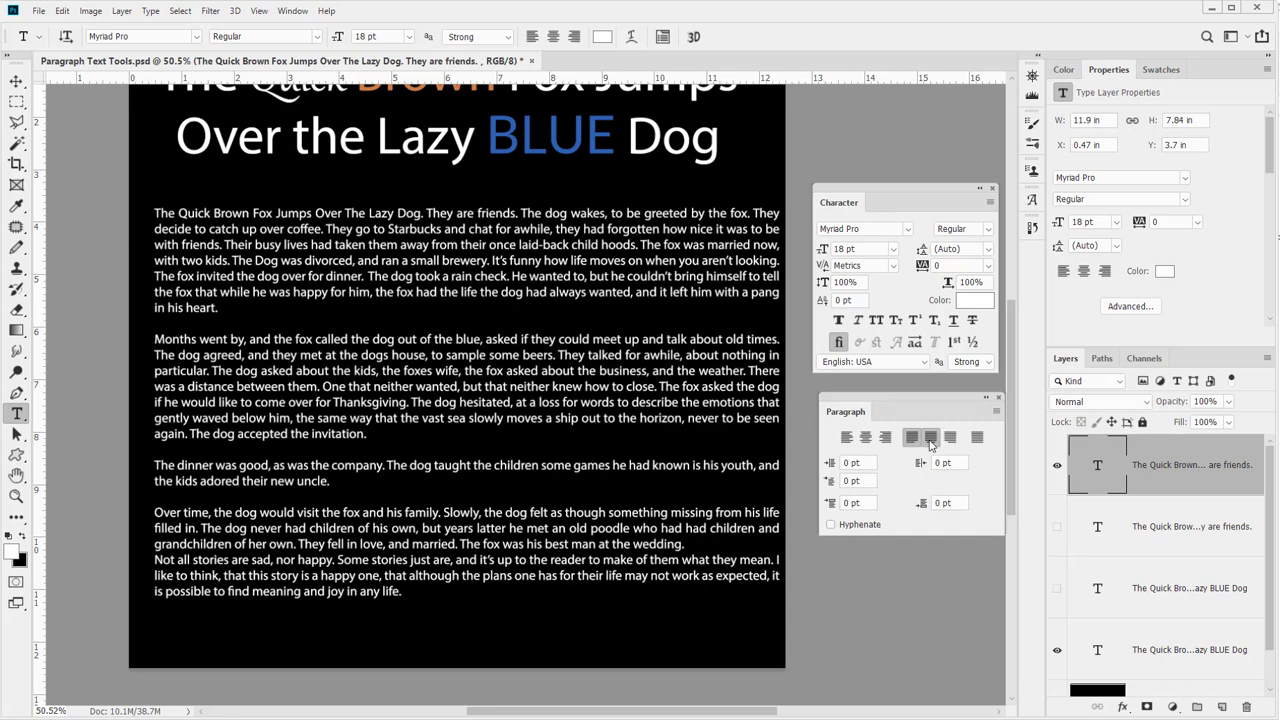
# Compare the justify last left, last centered and last right options on the whole story text layer
pyautogui.click(930, 438)
pyautogui.click(912, 438)
pyautogui.click(930, 438)
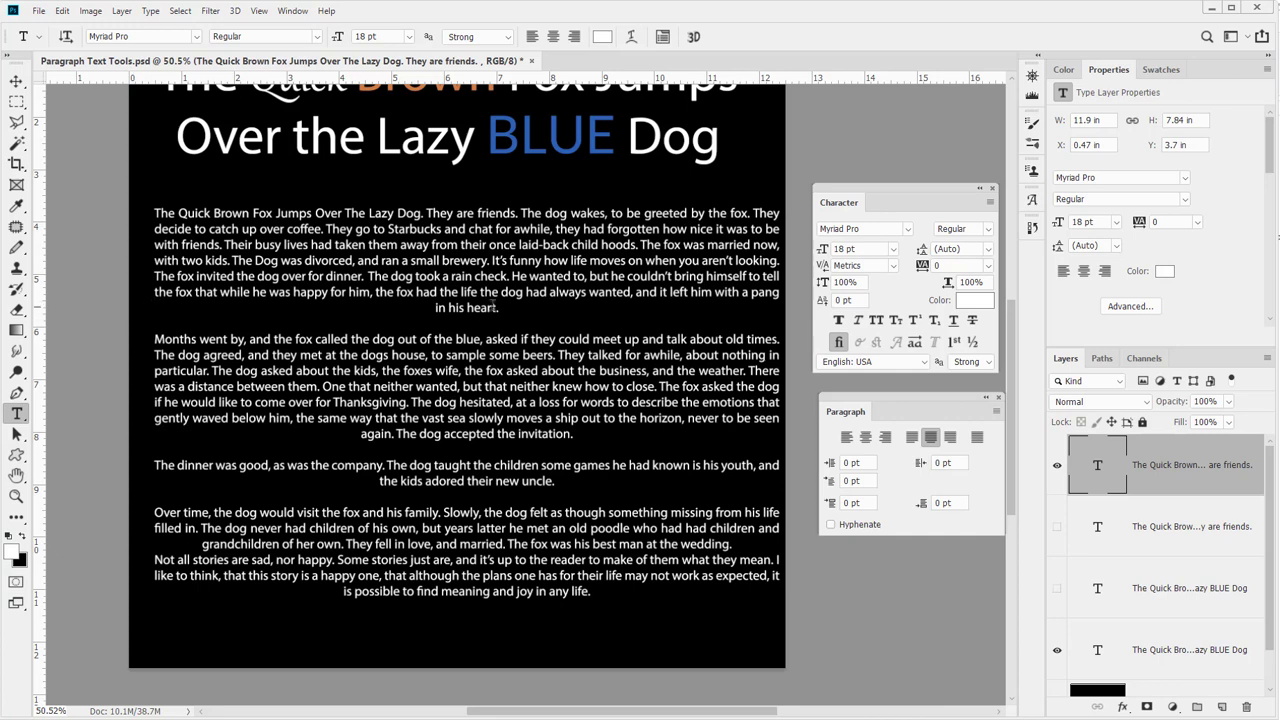
pyautogui.click(950, 437)
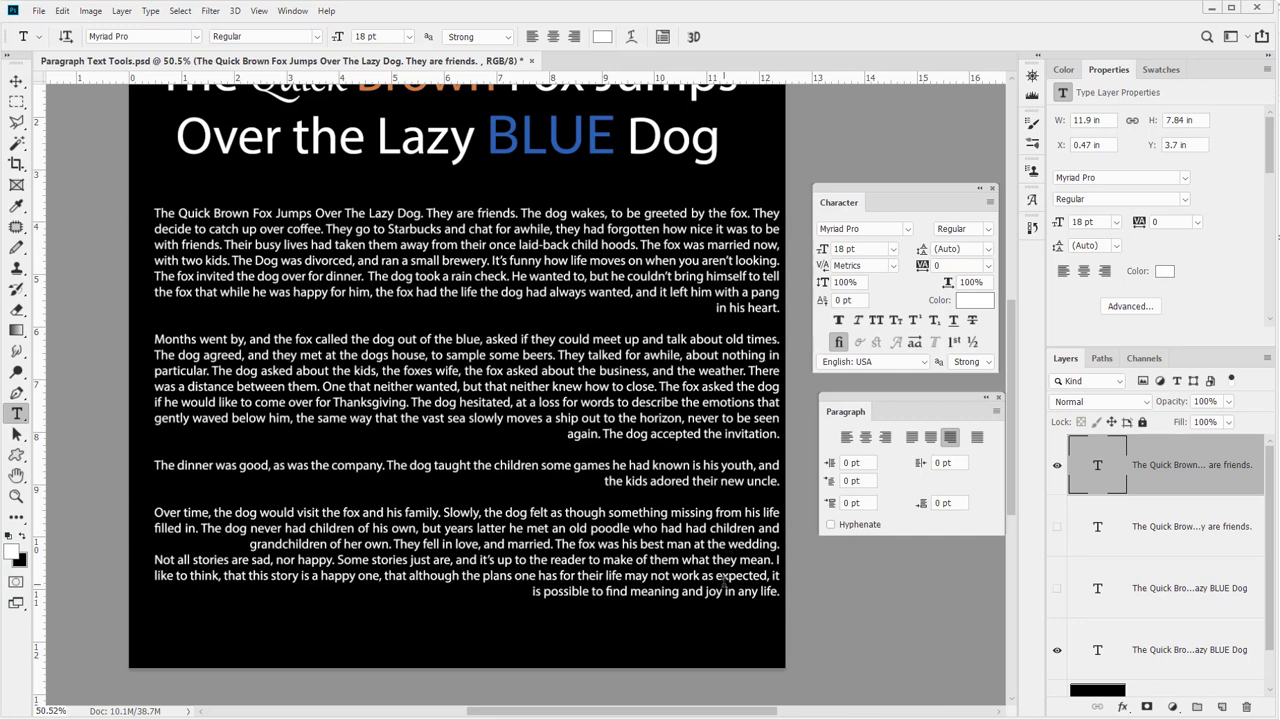
pyautogui.click(911, 437)
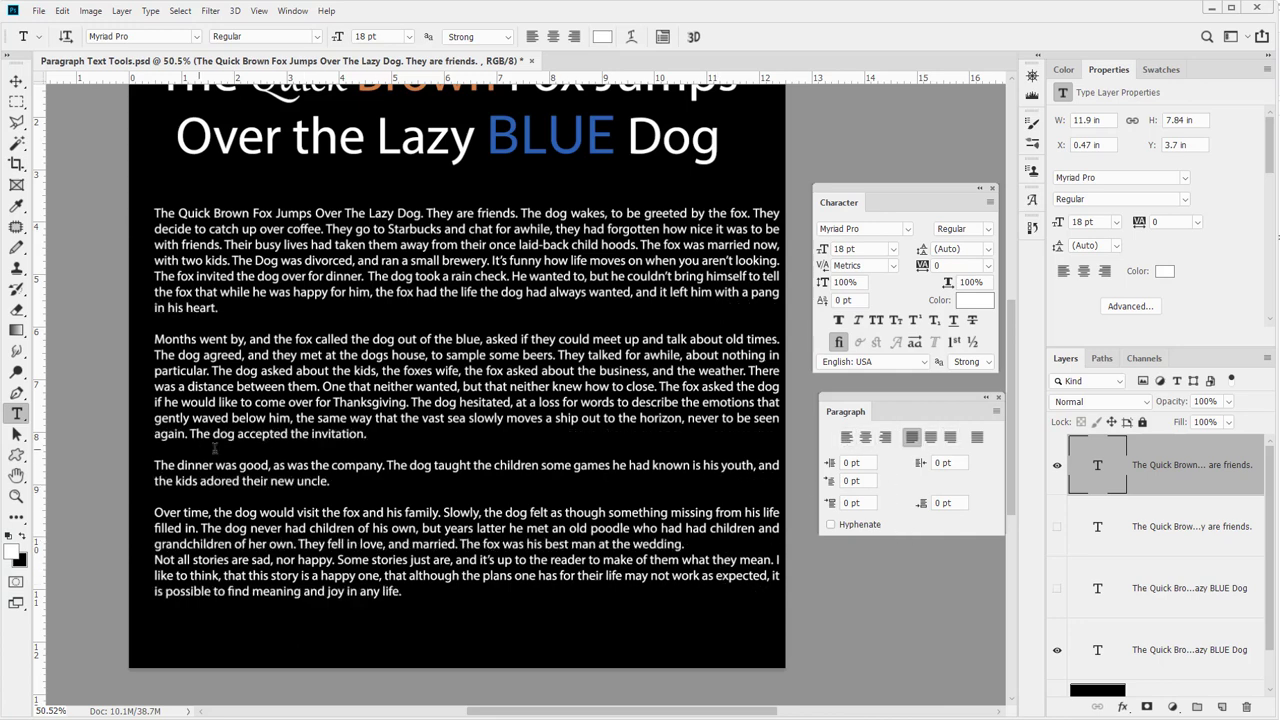
pyautogui.click(930, 437)
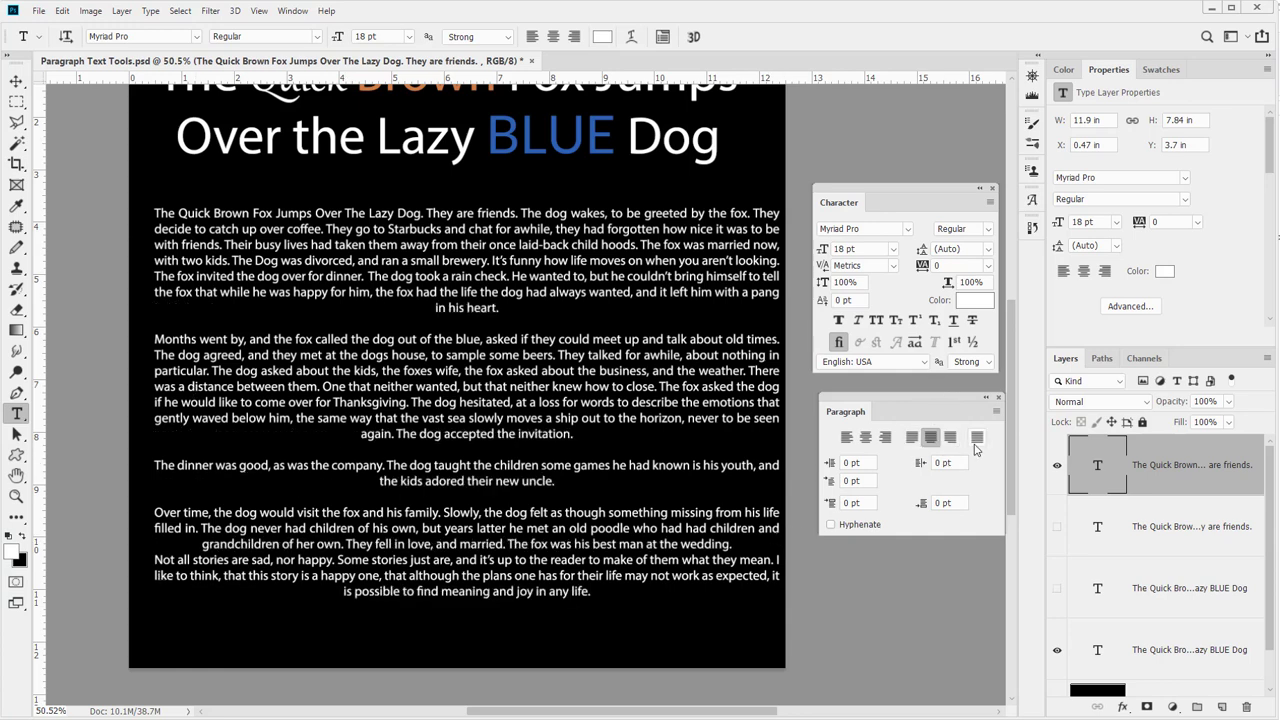
# Try Justify All on the story text, then left-align the whole layer and save the document
pyautogui.click(975, 442)
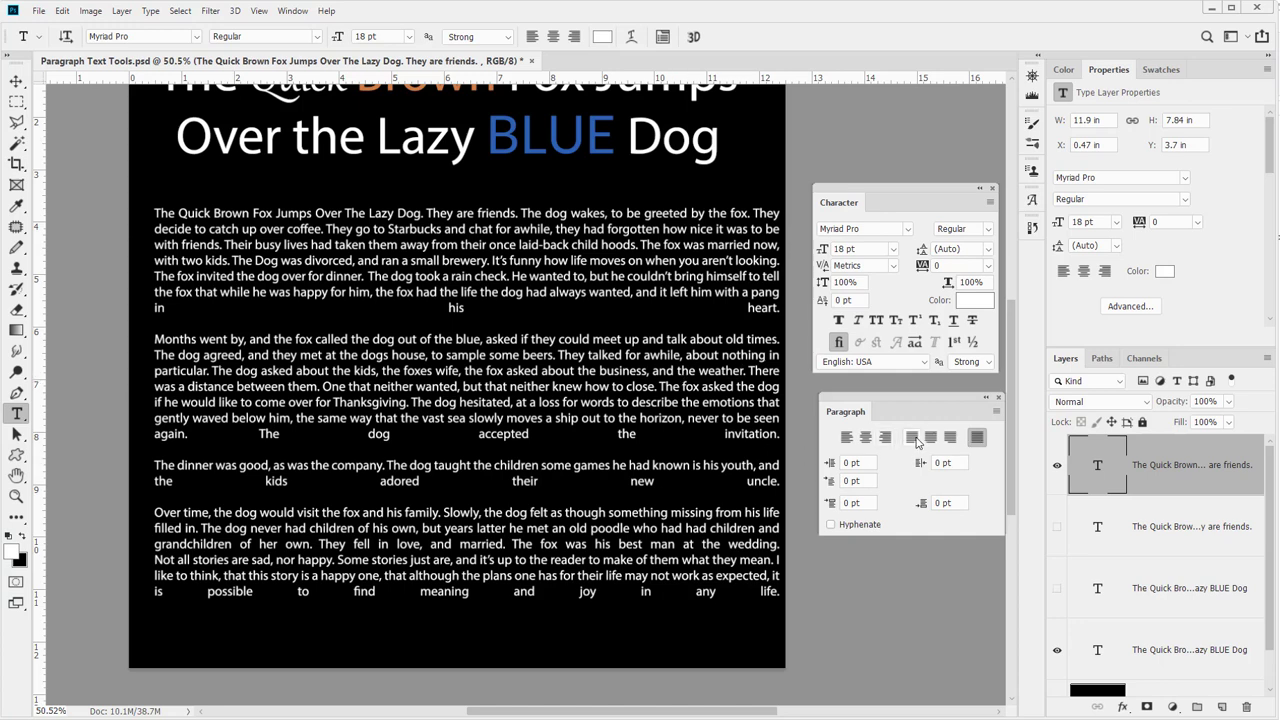
pyautogui.click(846, 439)
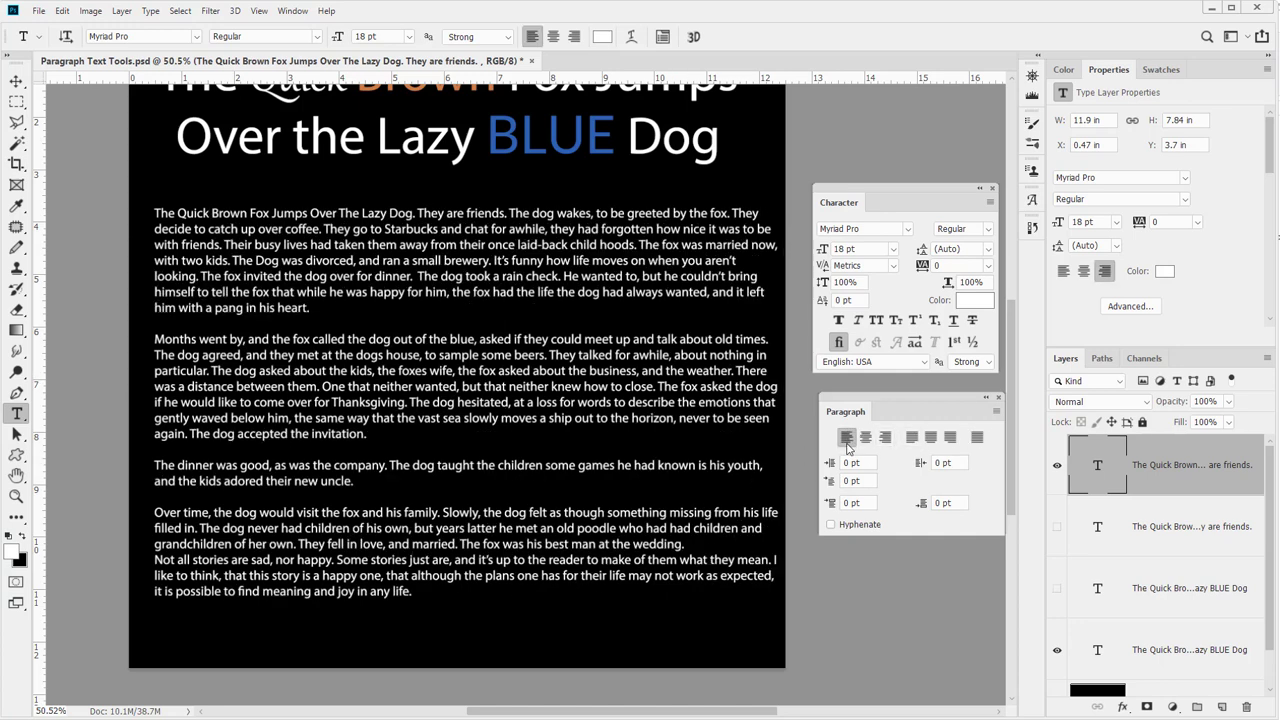
pyautogui.hotkey('ctrl', 's')
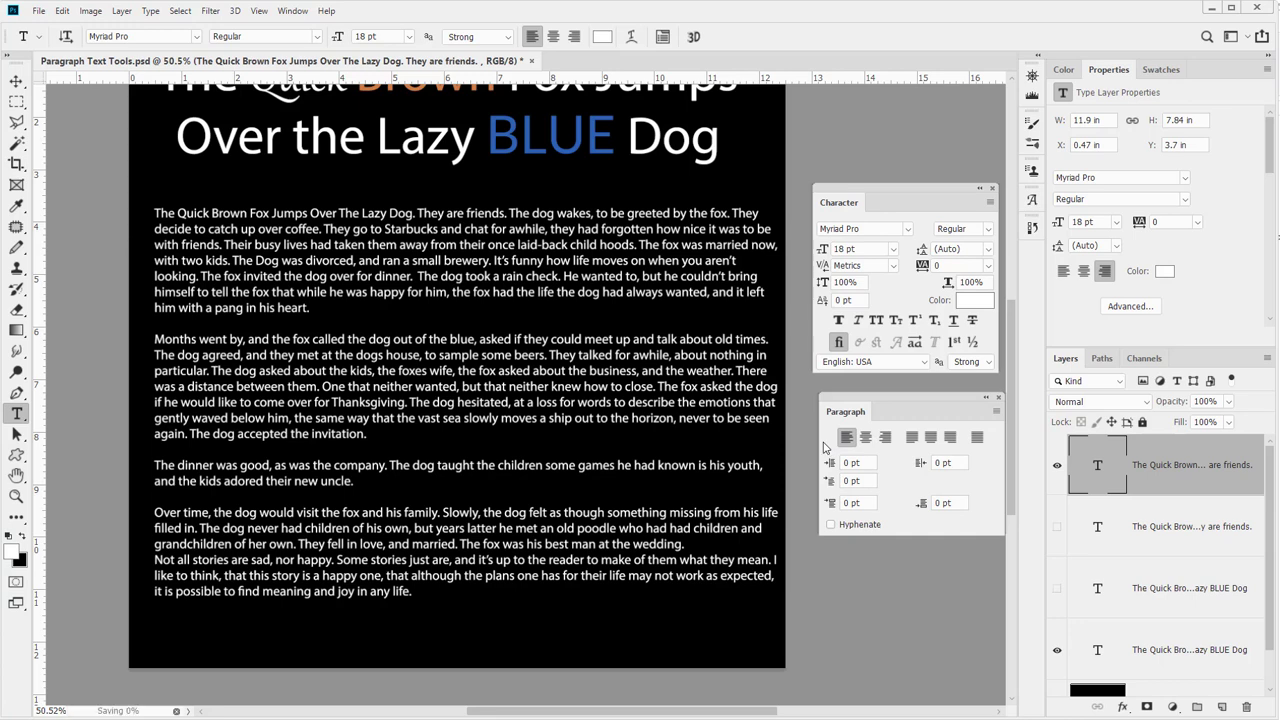
# Try justify last left on the whole story layer, with last centered, left align and justify all on its second, third and fourth paragraphs
pyautogui.click(911, 439)
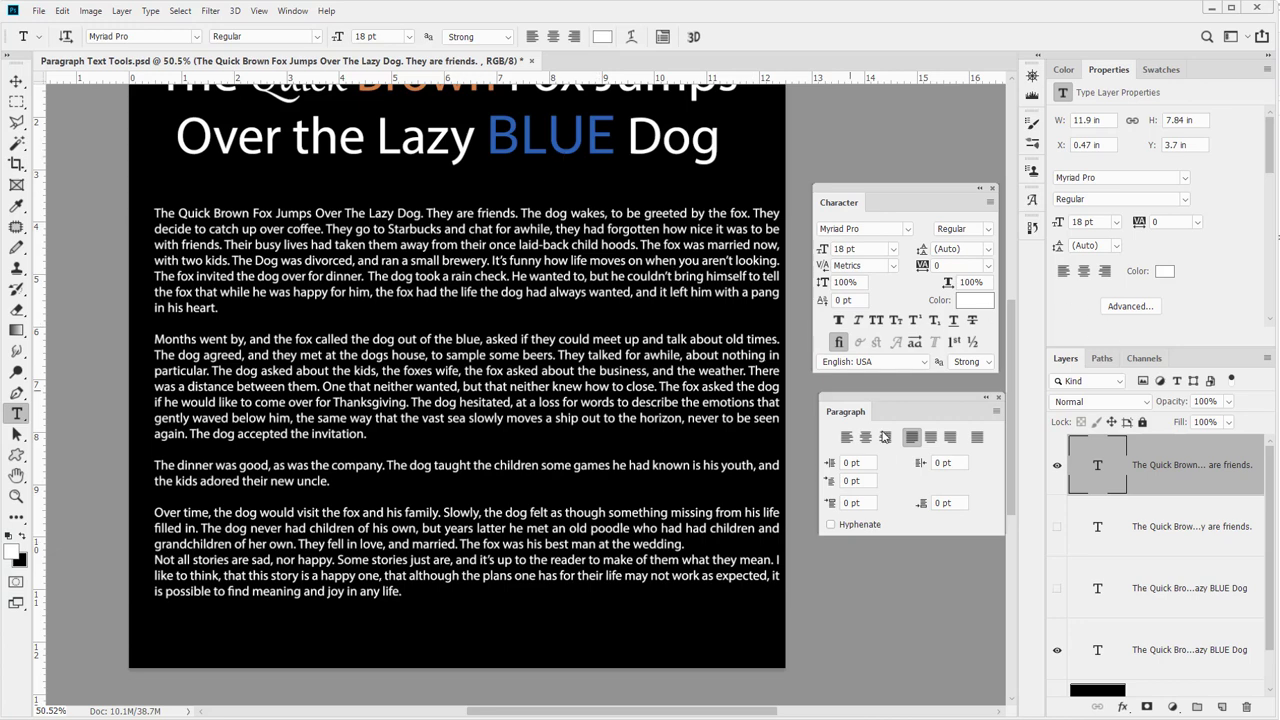
pyautogui.click(656, 370)
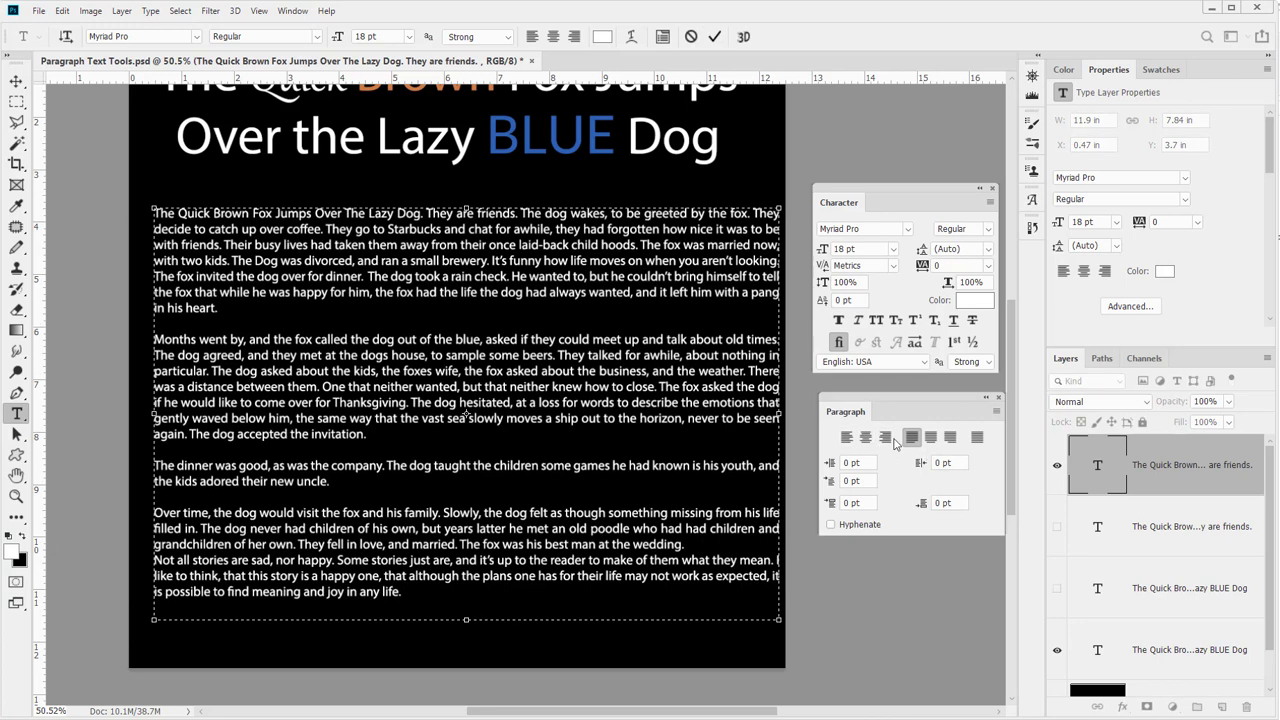
pyautogui.click(931, 437)
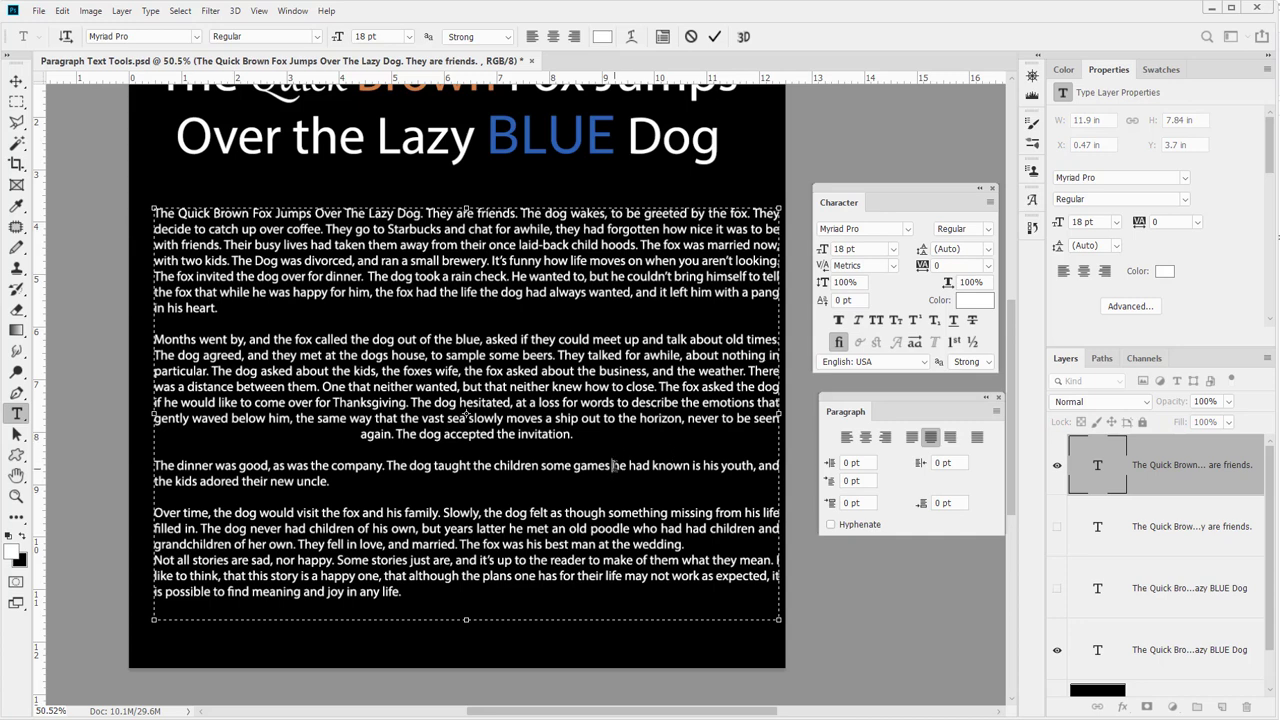
pyautogui.click(846, 437)
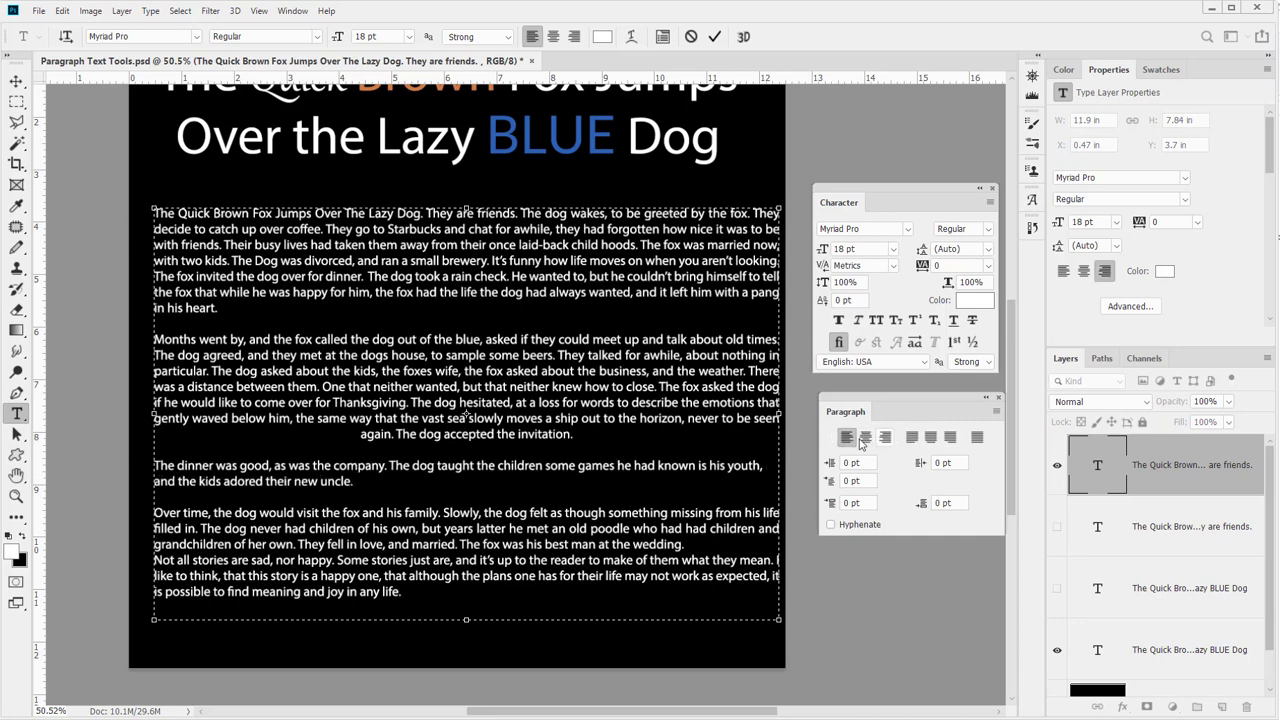
pyautogui.click(716, 528)
pyautogui.click(978, 437)
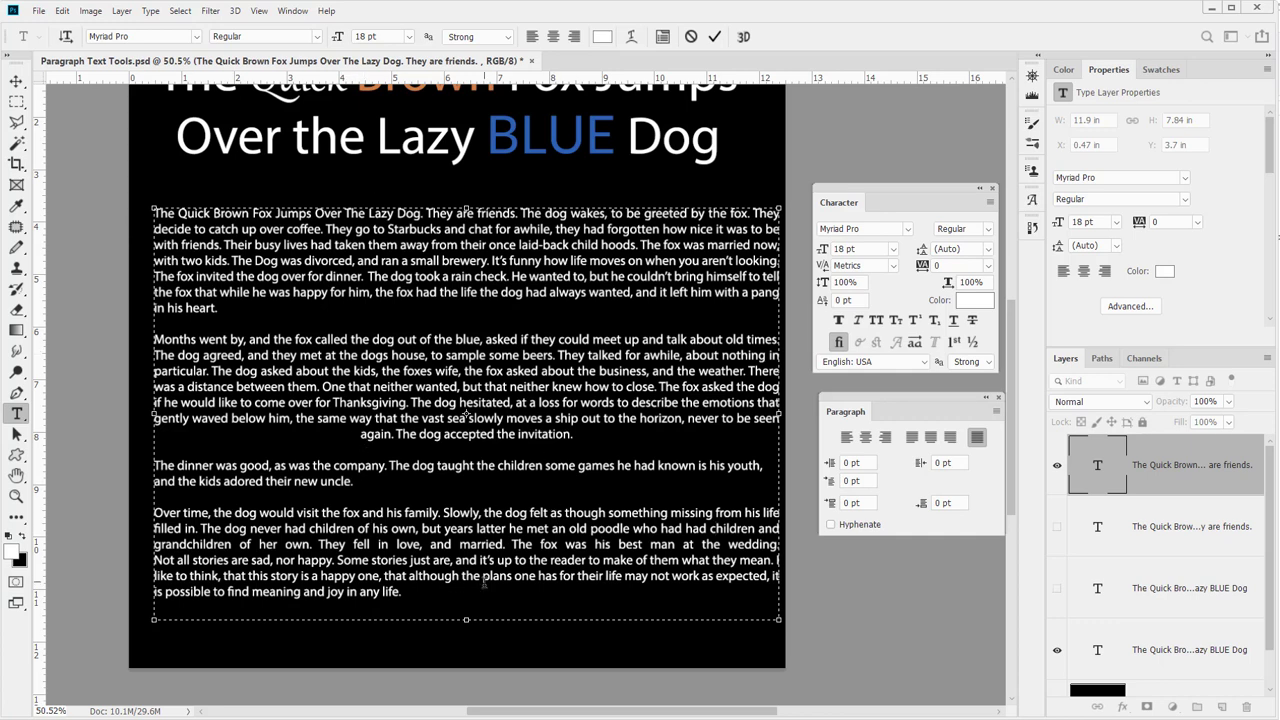
# Commit the story text edits, left-align the whole text layer and save the document
pyautogui.click(1128, 484)
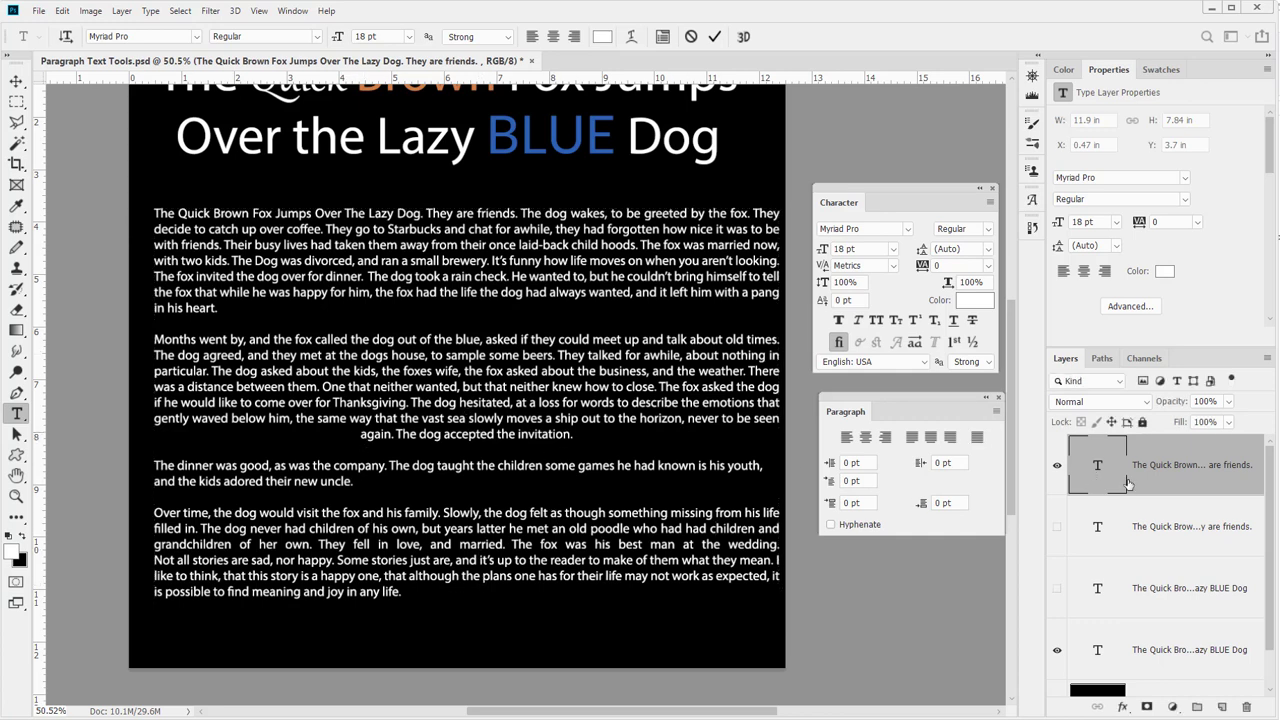
pyautogui.click(846, 437)
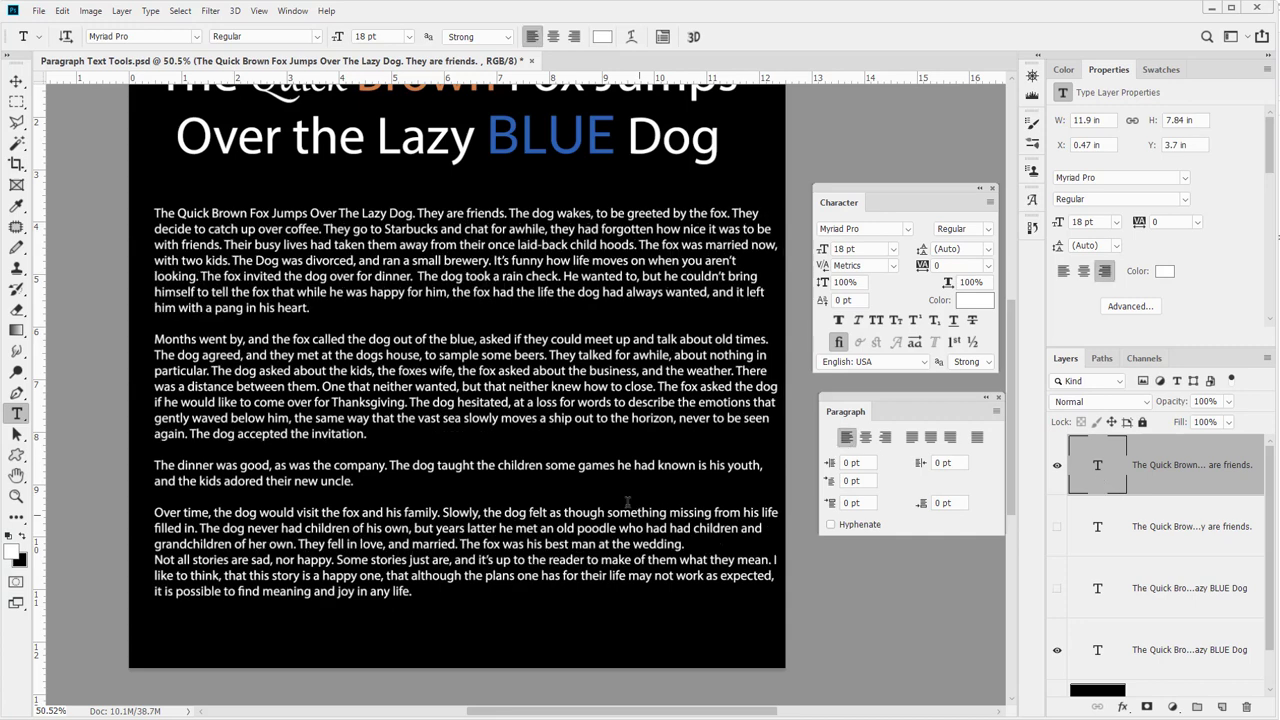
pyautogui.click(16, 80)
pyautogui.hotkey('ctrl', 's')
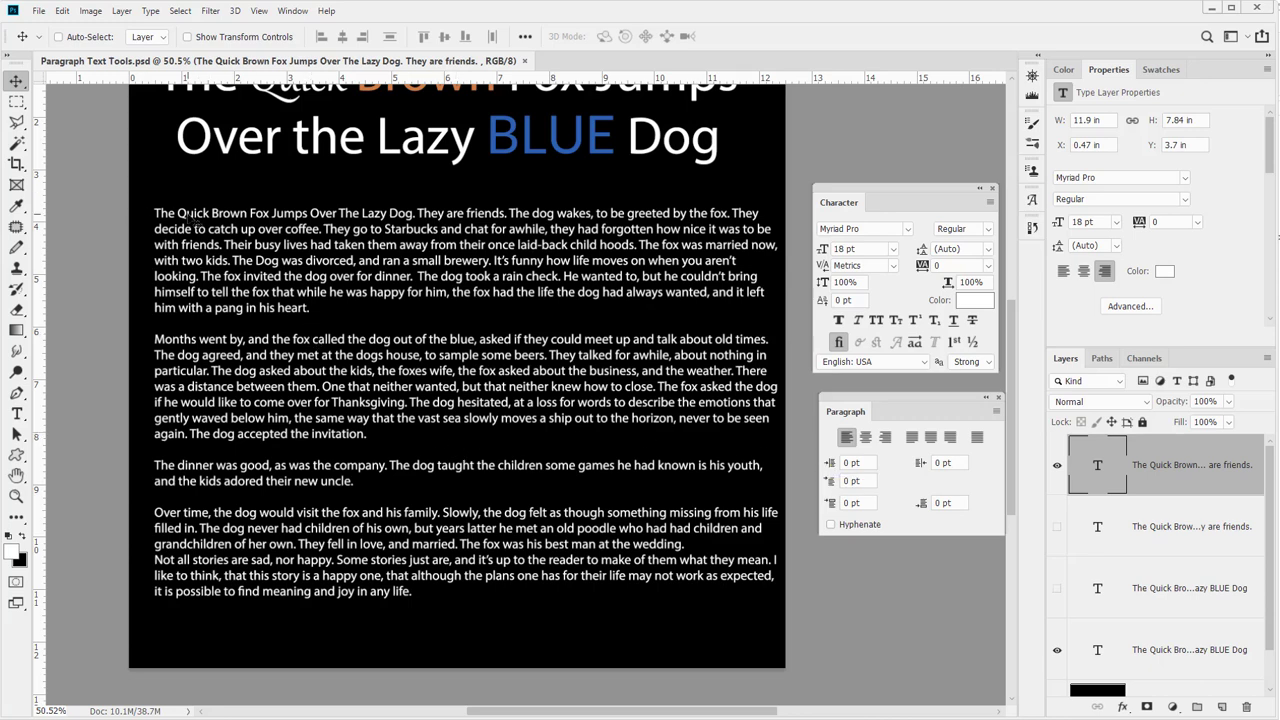
# Place a vertical guide along the left edge of the story text
pyautogui.press('ctrl')
pyautogui.hscroll(-3, 288, 326)
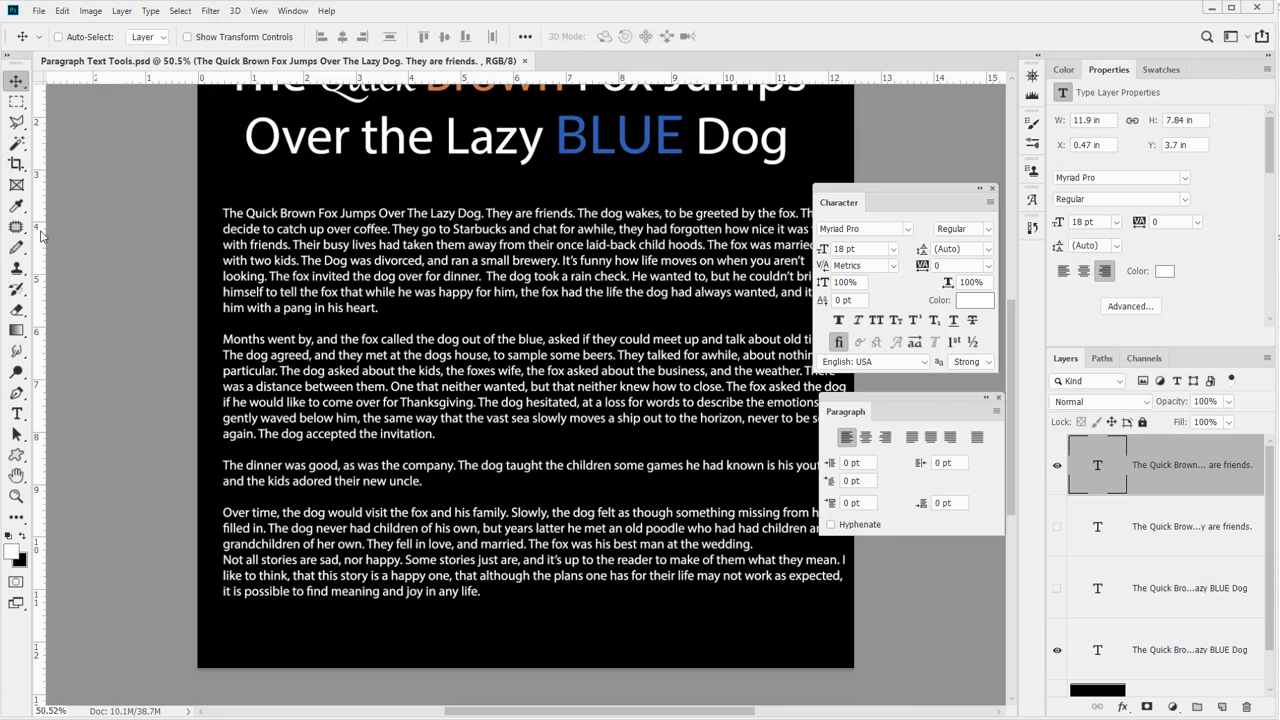
pyautogui.moveTo(74, 261); pyautogui.dragTo(223, 368)
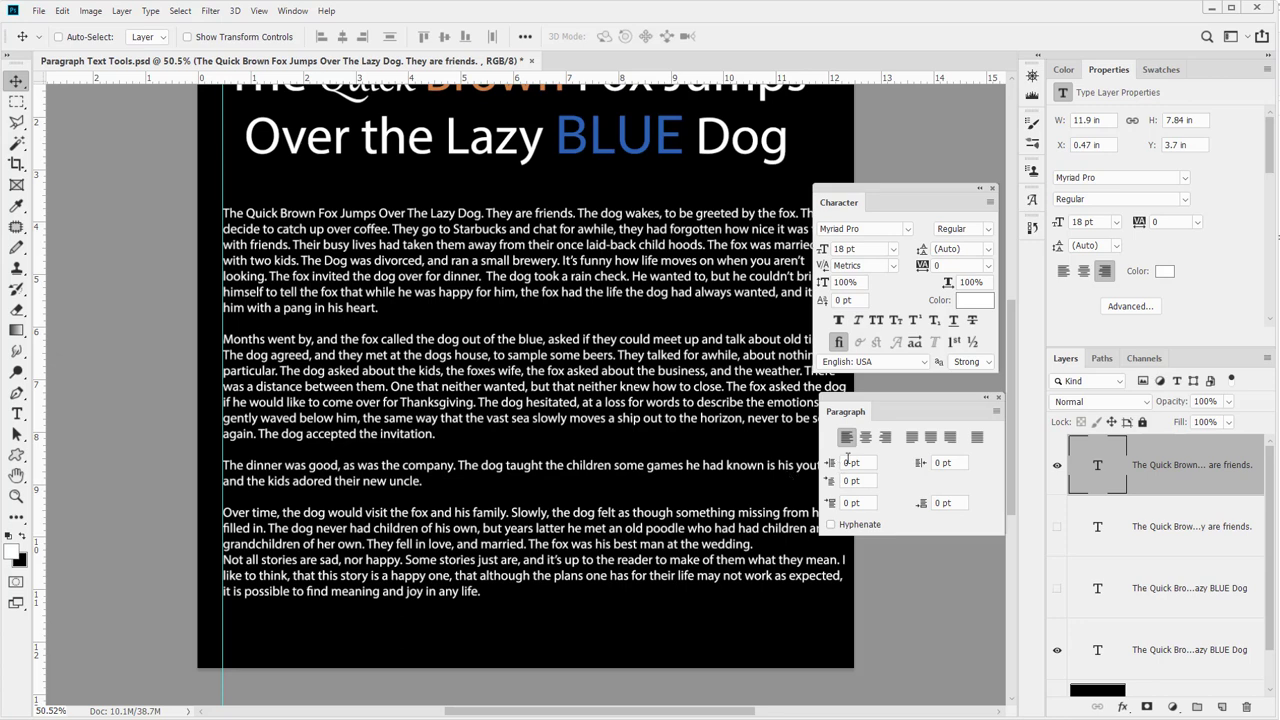
# Try and undo a 16 pt left margin indent on the story layer, then set its first-line indent to 12.5 pt
pyautogui.moveTo(832, 470)
pyautogui.mouseDown()
pyautogui.moveTo(872, 463)
pyautogui.moveTo(812, 466)
pyautogui.mouseUp()
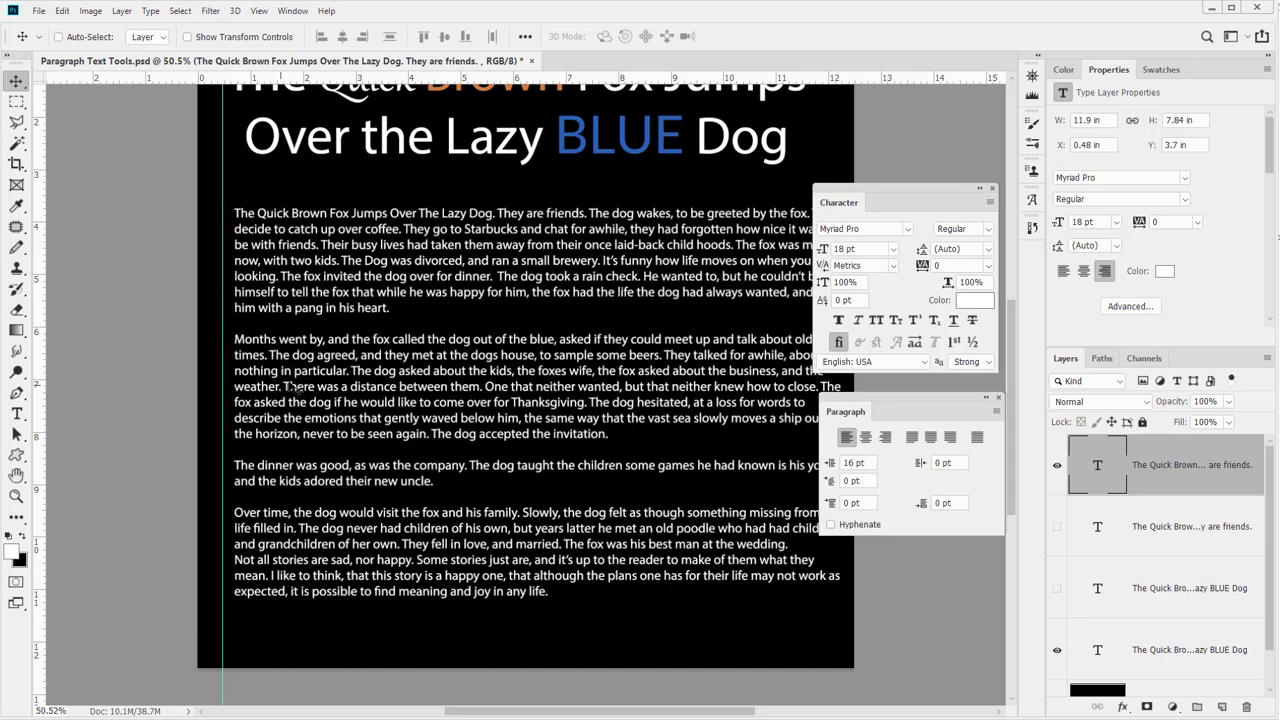
pyautogui.hotkey('ctrl', 'z')
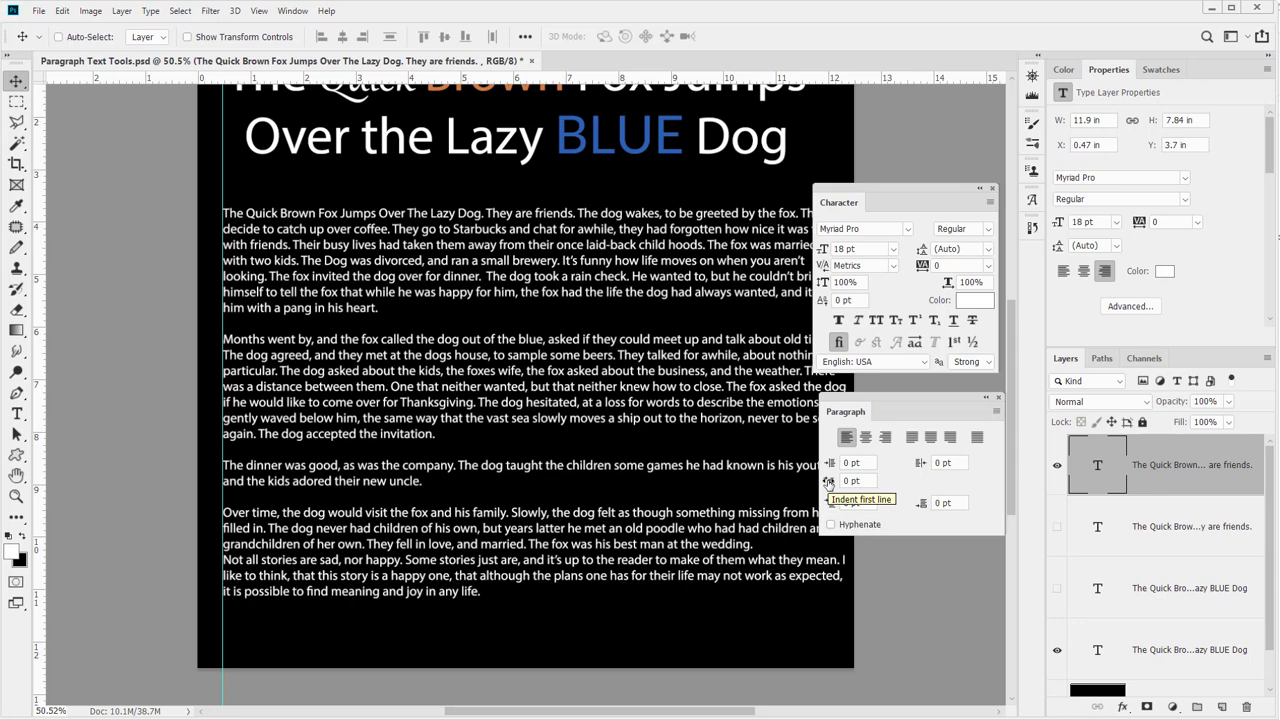
pyautogui.moveTo(828, 482); pyautogui.dragTo(876, 482)
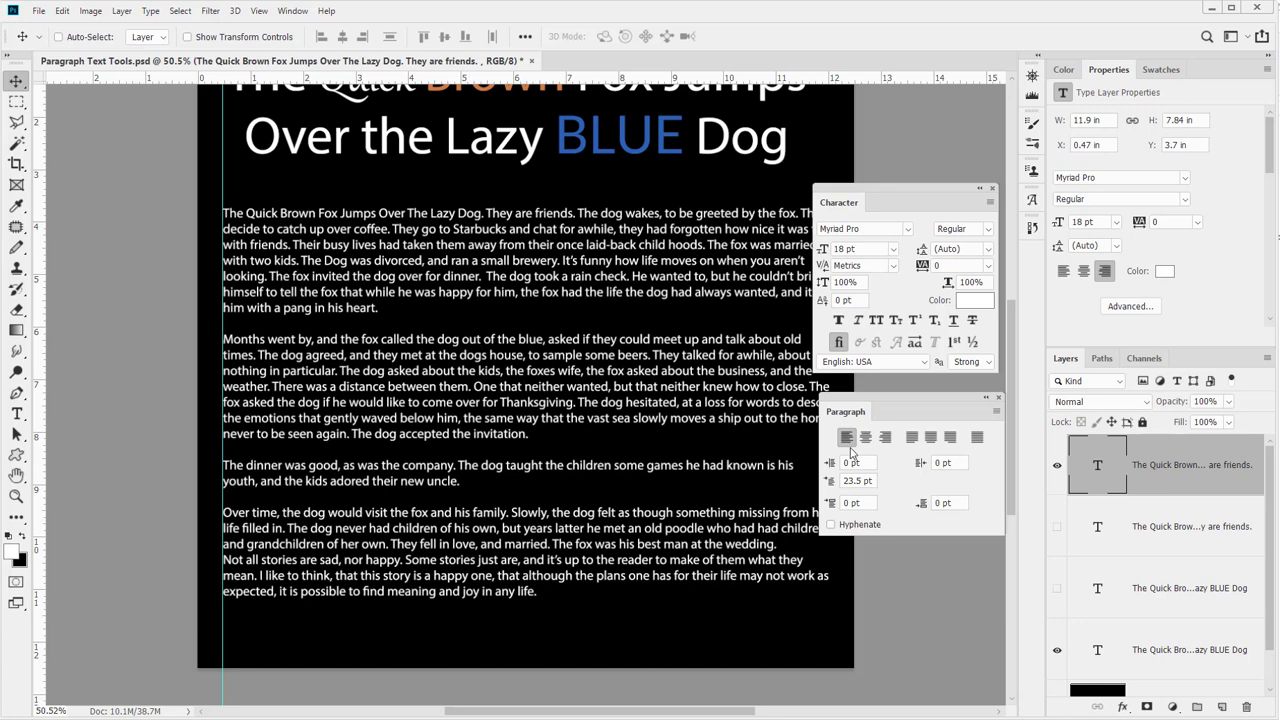
pyautogui.moveTo(829, 485); pyautogui.dragTo(823, 486)
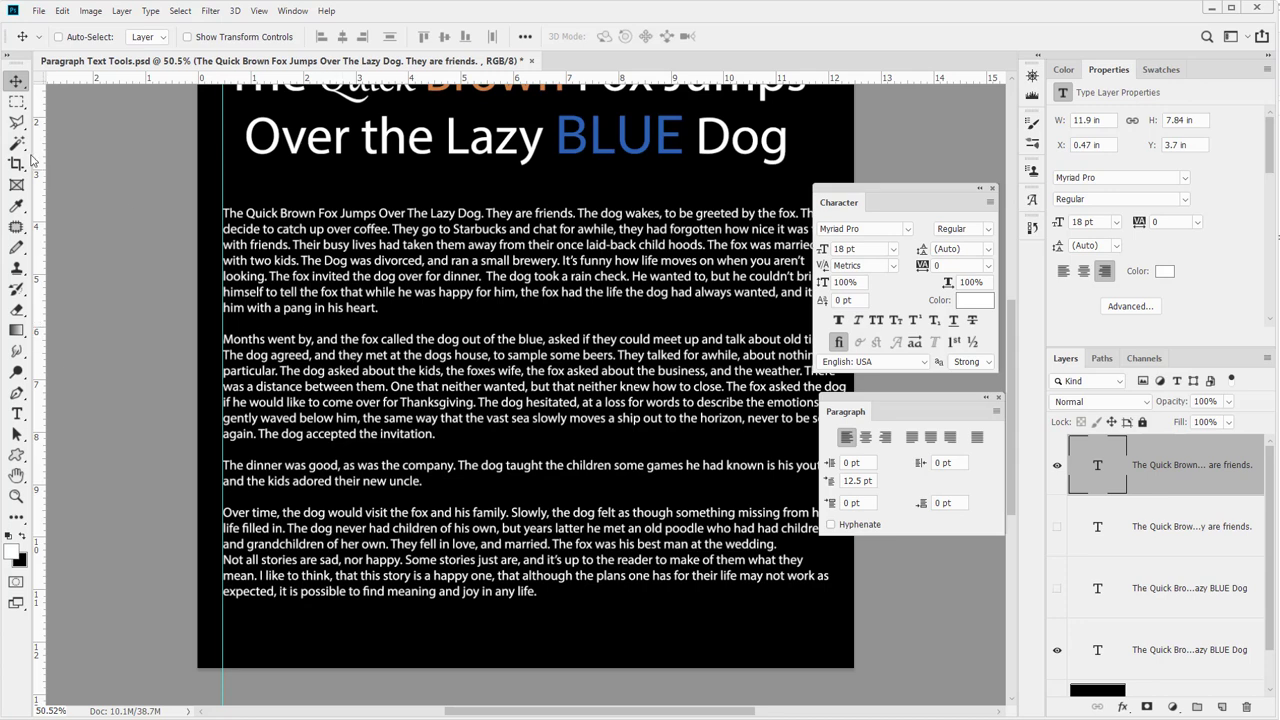
# Select the second story paragraph and set its first-line indent to 23.5 pt
pyautogui.press('t')
pyautogui.click(308, 425)
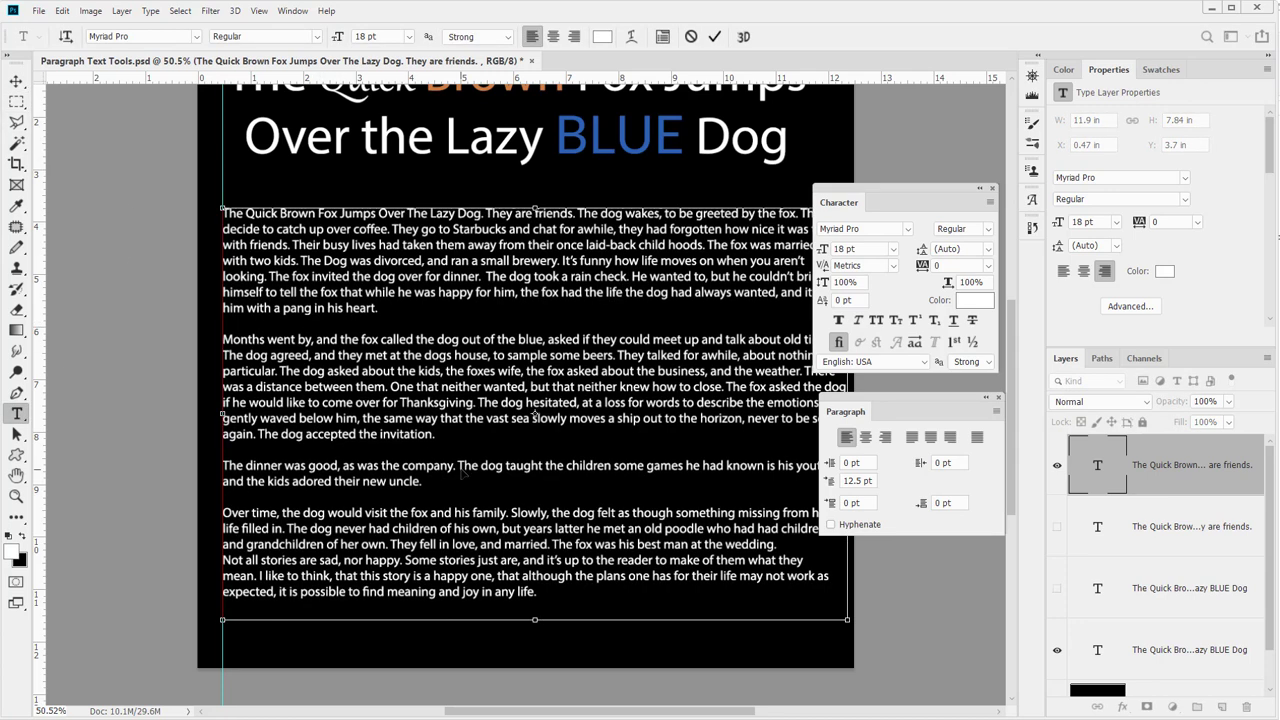
pyautogui.moveTo(487, 434); pyautogui.dragTo(157, 340)
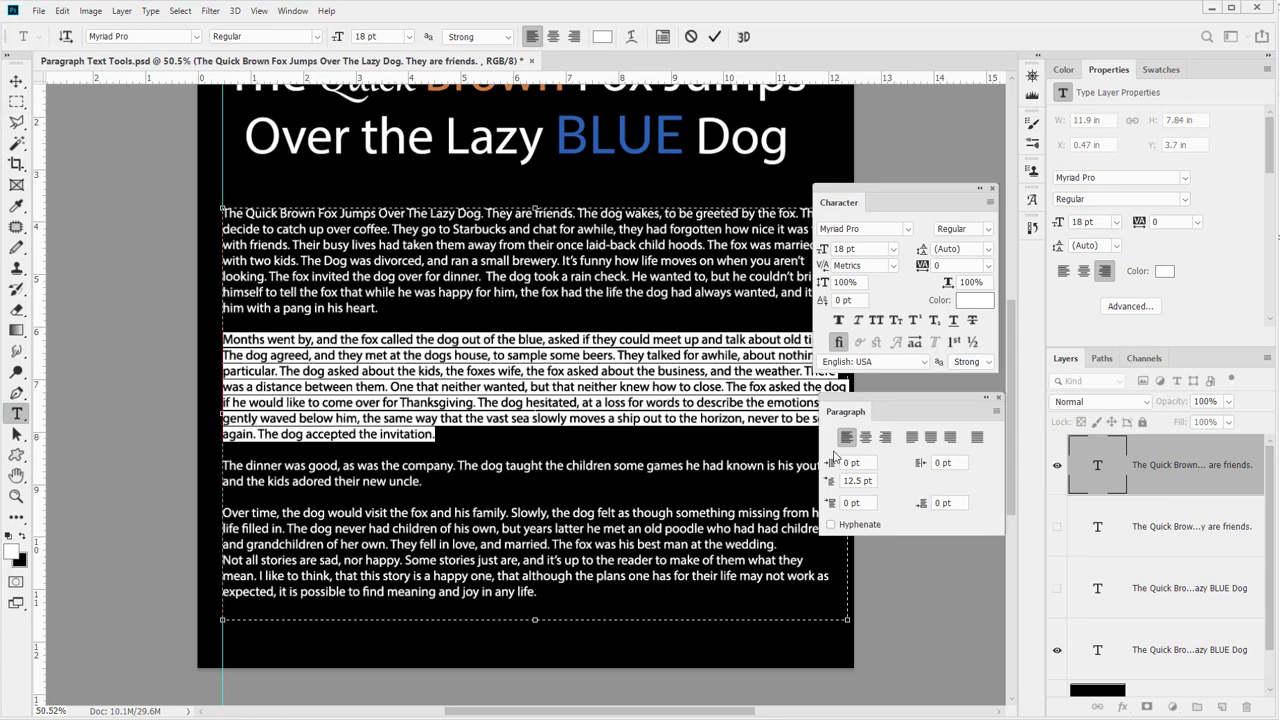
pyautogui.moveTo(838, 488); pyautogui.dragTo(866, 485)
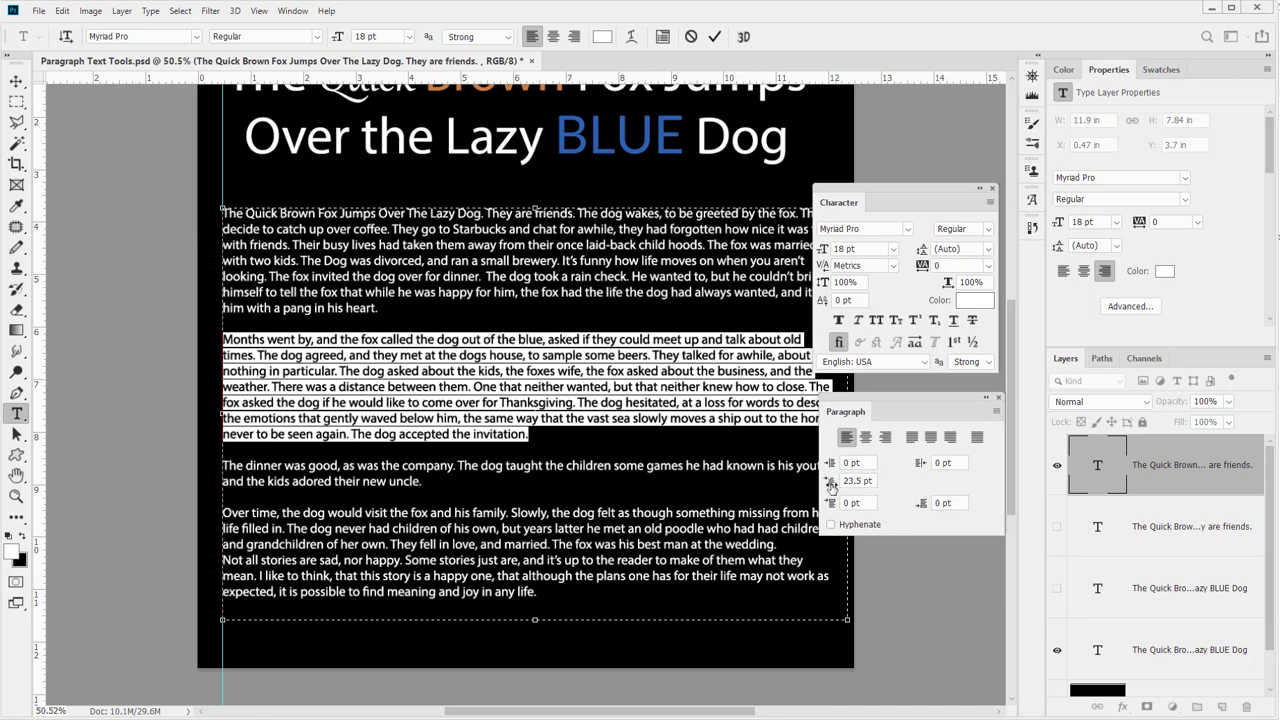
# Try right alignment on the second paragraph, return it to left, and move the Character and Paragraph panels clear of the text
pyautogui.click(885, 437)
pyautogui.click(846, 437)
pyautogui.moveTo(858, 199); pyautogui.dragTo(901, 116)
pyautogui.moveTo(871, 404); pyautogui.dragTo(915, 316)
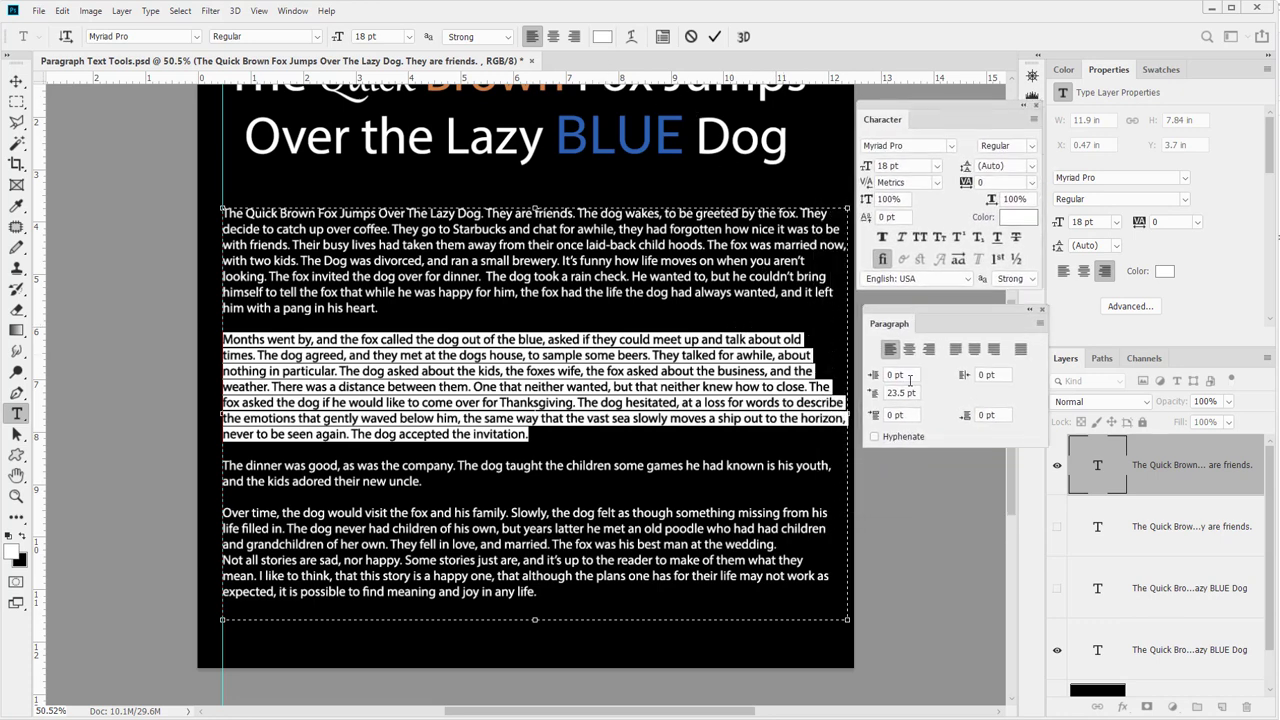
# Try first-line indents of 37.5 pt and 13.5 pt on the second paragraph, then set 18 pt
pyautogui.click(888, 396)
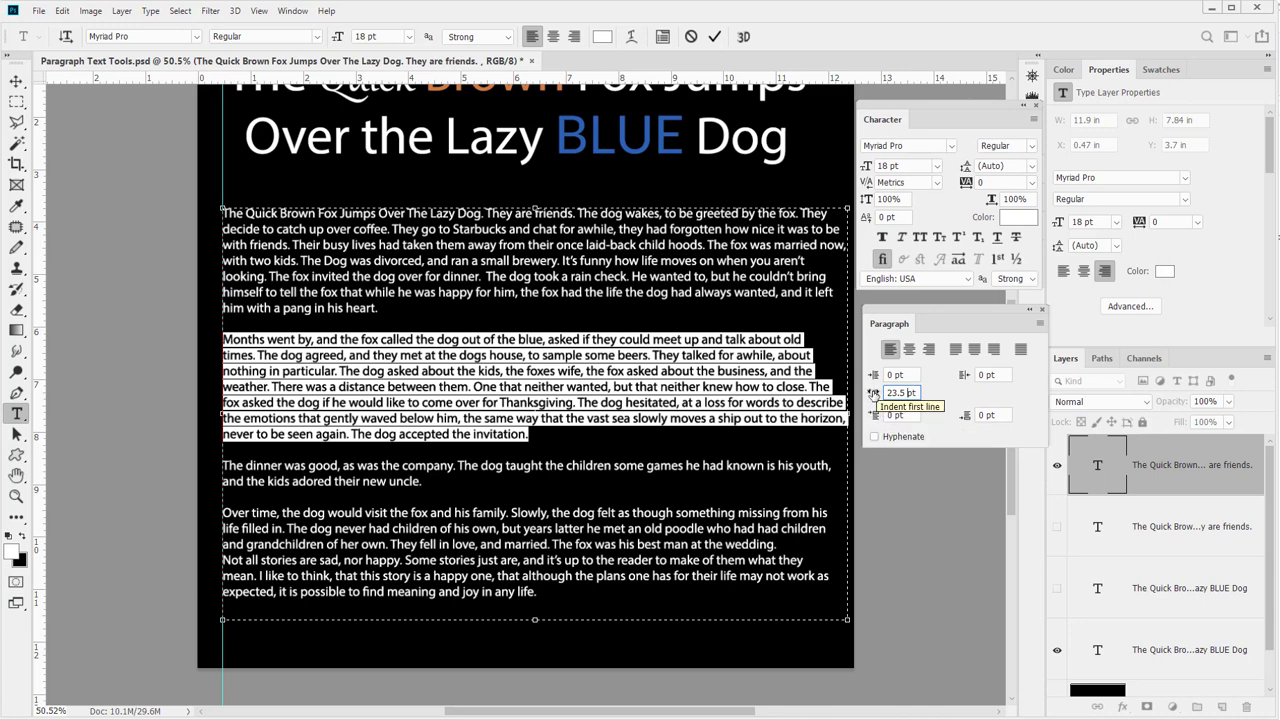
pyautogui.moveTo(873, 393); pyautogui.dragTo(893, 390)
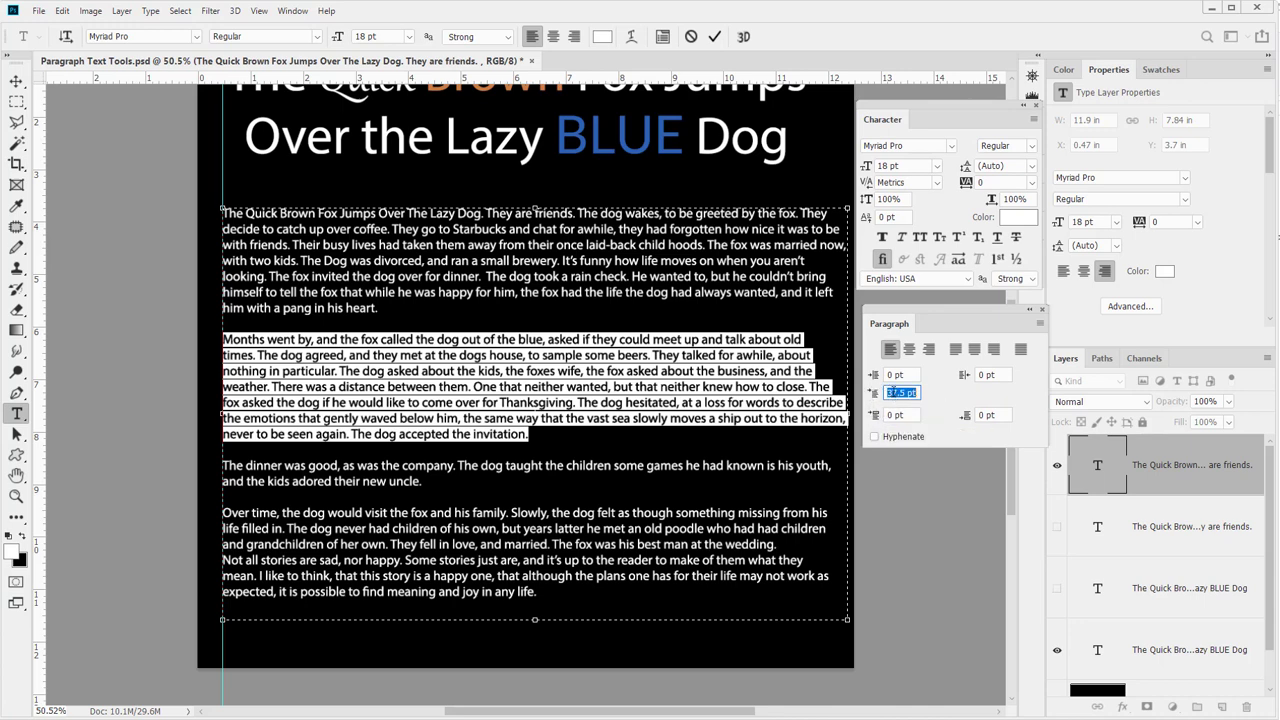
pyautogui.click(225, 340)
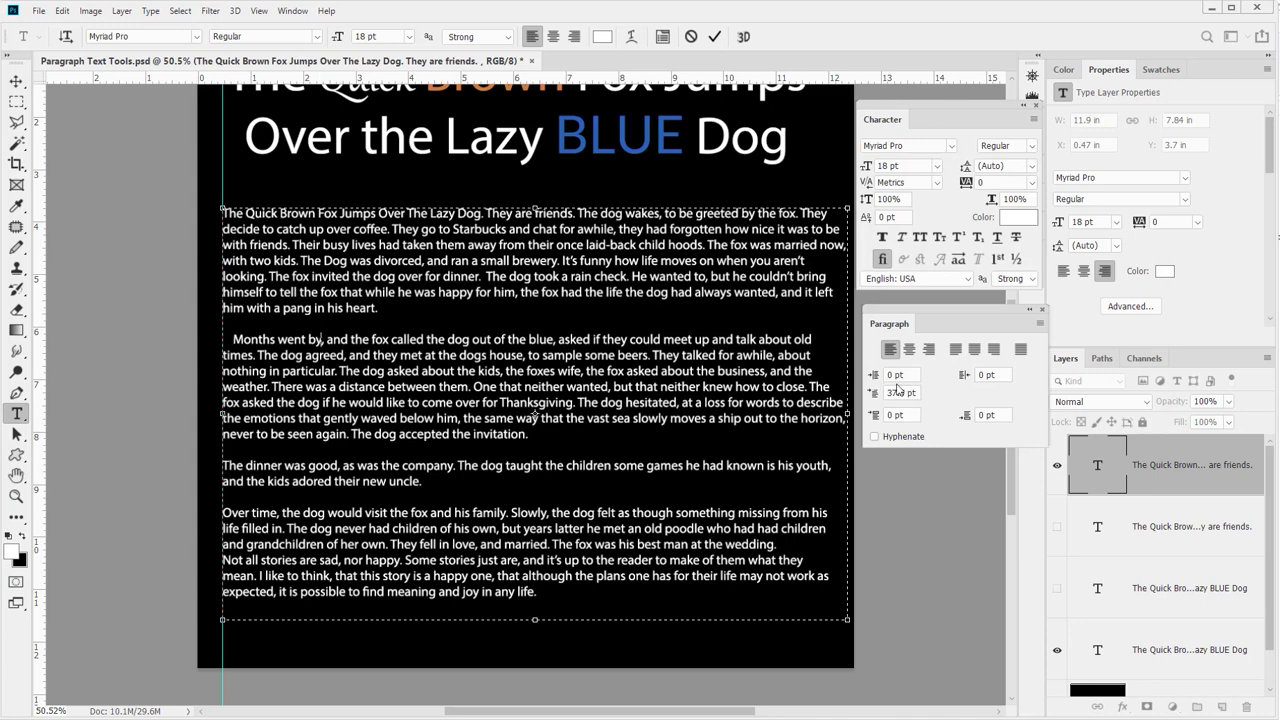
pyautogui.moveTo(885, 397); pyautogui.dragTo(656, 425)
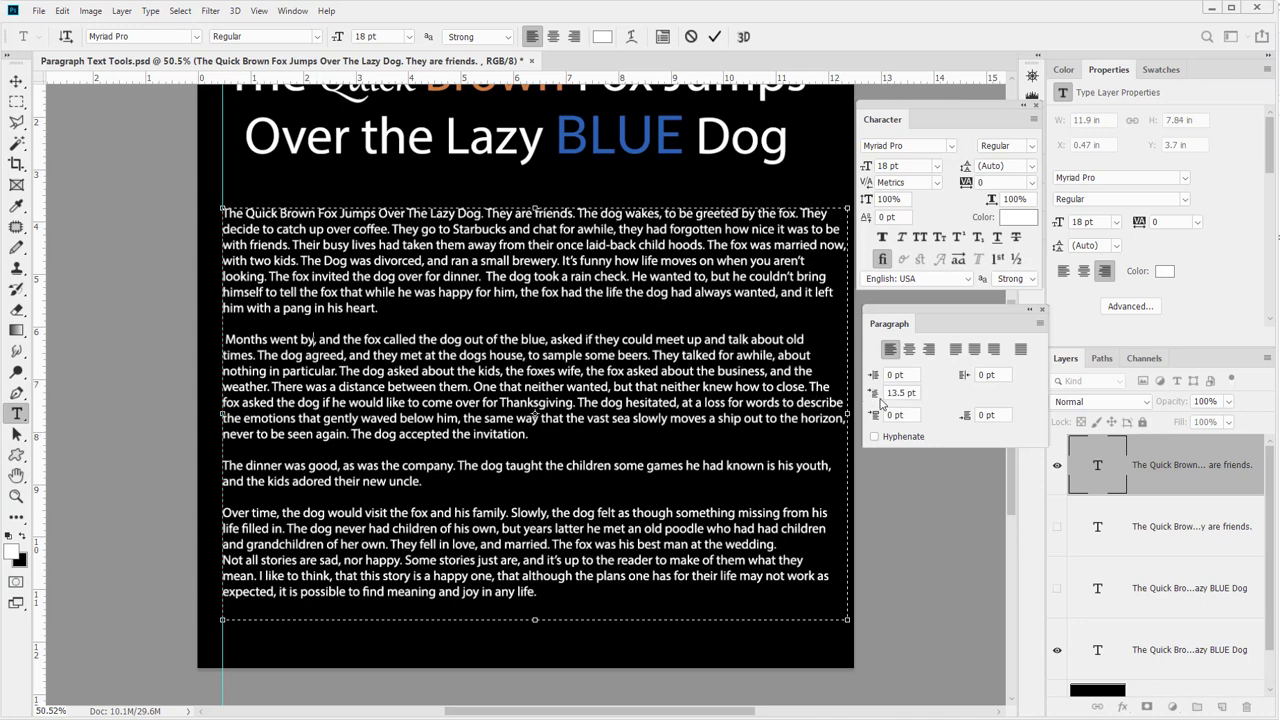
pyautogui.moveTo(880, 403); pyautogui.dragTo(860, 403)
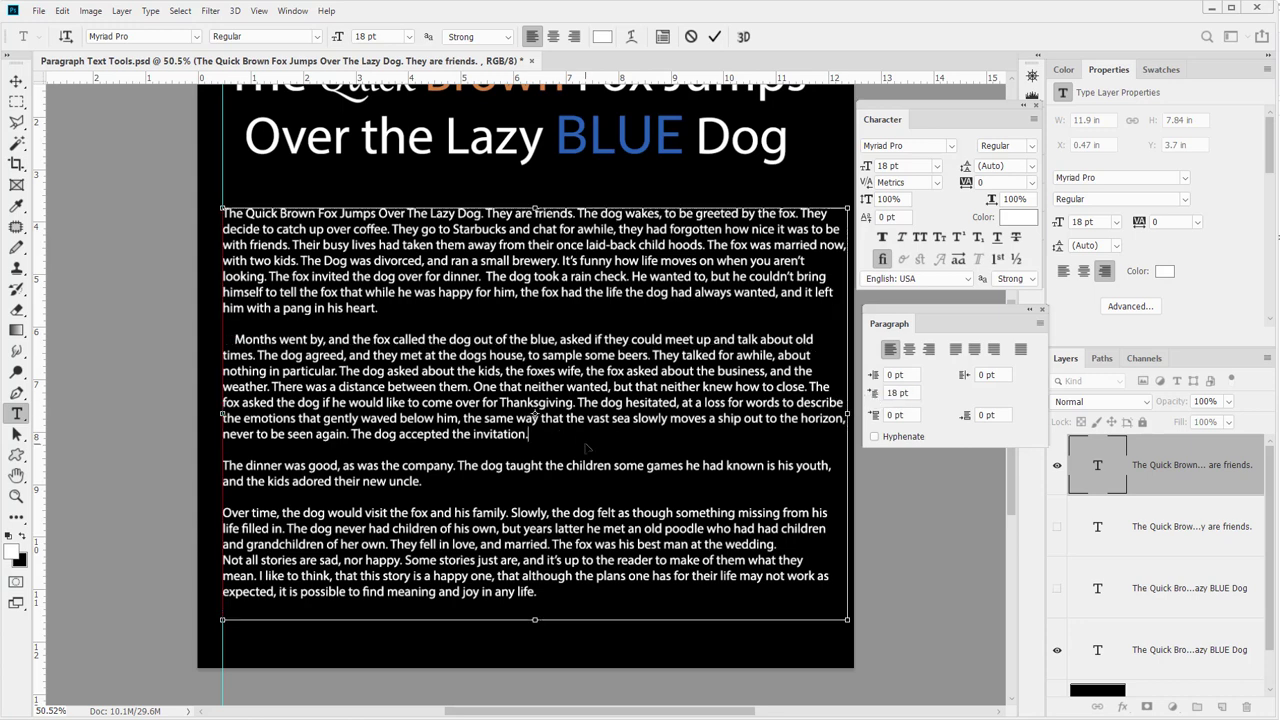
# Delete the blank space in front of the second paragraph's first word
pyautogui.hotkey('ctrl', 'a')
pyautogui.click(267, 329)
pyautogui.moveTo(234, 339); pyautogui.dragTo(212, 339)
pyautogui.press('BackSpace')
# Try a 1 pt first-line indent on the second paragraph, then set it to 6.5 pt
pyautogui.click(871, 393)
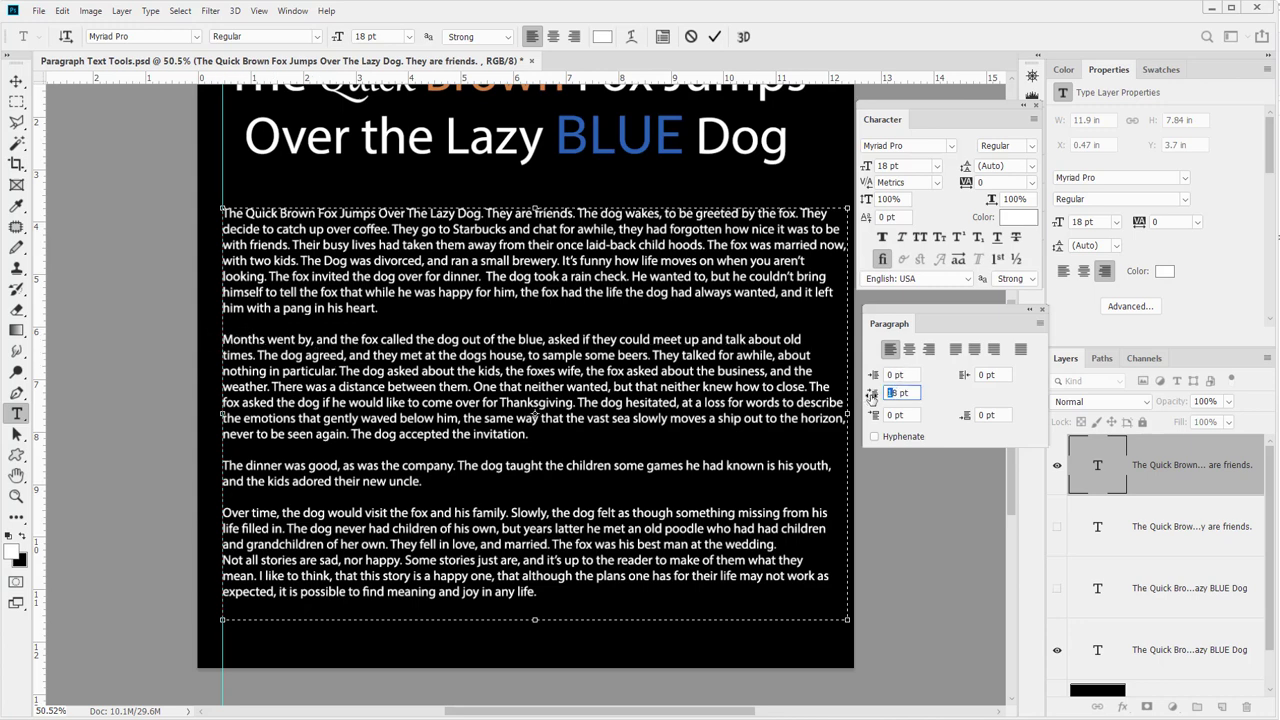
pyautogui.write('1')
pyautogui.write('.5')
pyautogui.press('Return')
pyautogui.write('4')
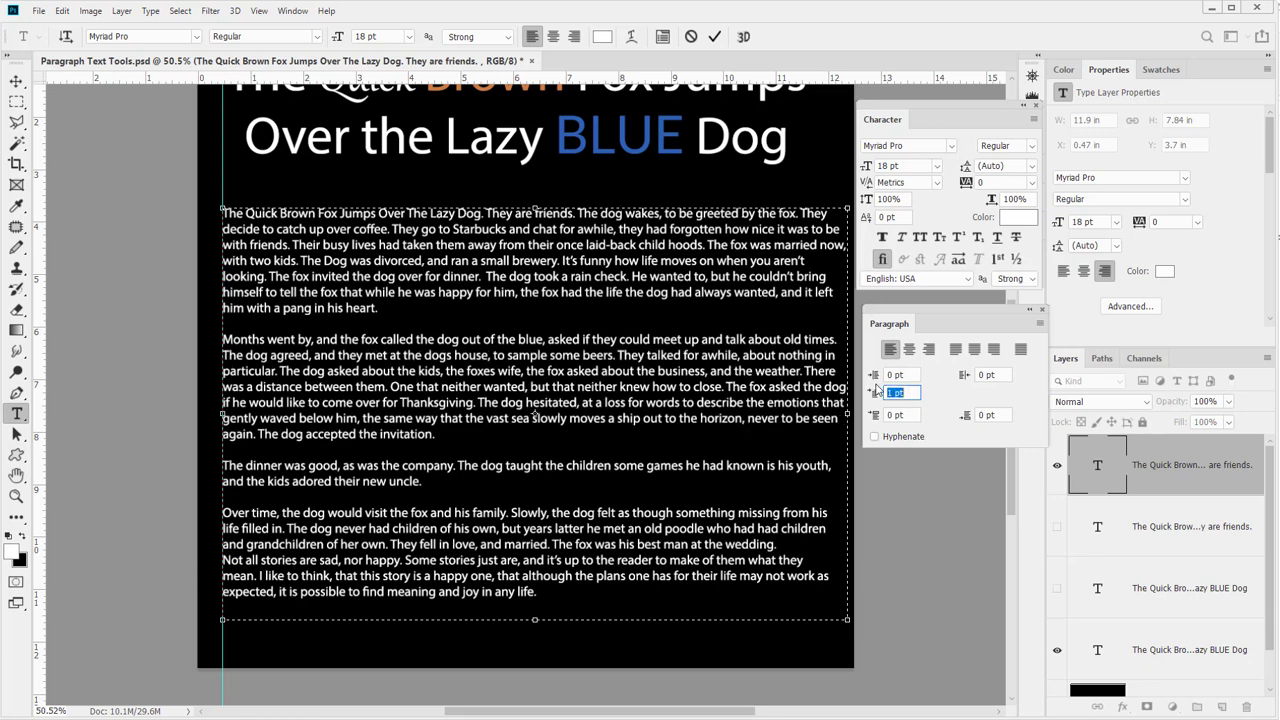
pyautogui.press('Return')
pyautogui.write('5.5')
pyautogui.press('Return')
# Select the whole second paragraph and lower its first-line indent to 1.5 pt
pyautogui.moveTo(462, 438); pyautogui.dragTo(208, 342)
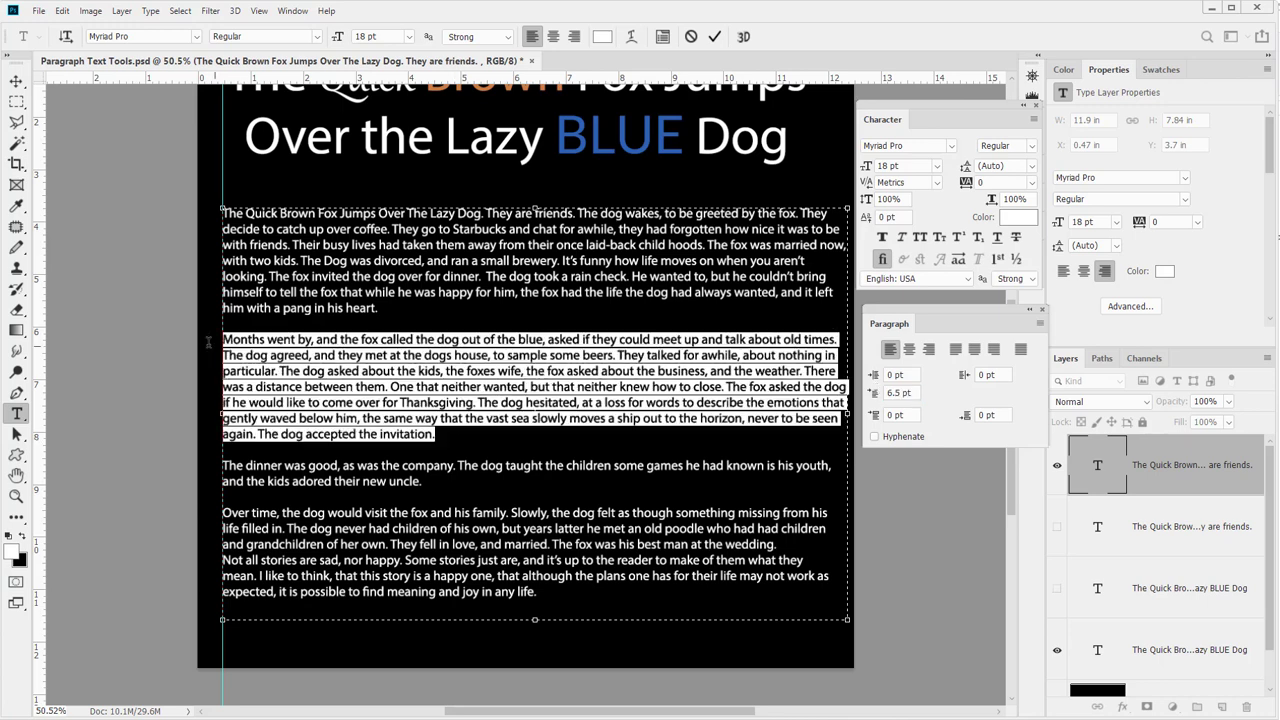
pyautogui.click(900, 393)
pyautogui.press('Down')
pyautogui.press('Down')
pyautogui.press('Down')
pyautogui.press('Down')
pyautogui.write('1.5')
pyautogui.press('Return')
# Insert a tab at the start of the second paragraph and try first-line indents of -2 pt and 5.5 pt
pyautogui.click(225, 338)
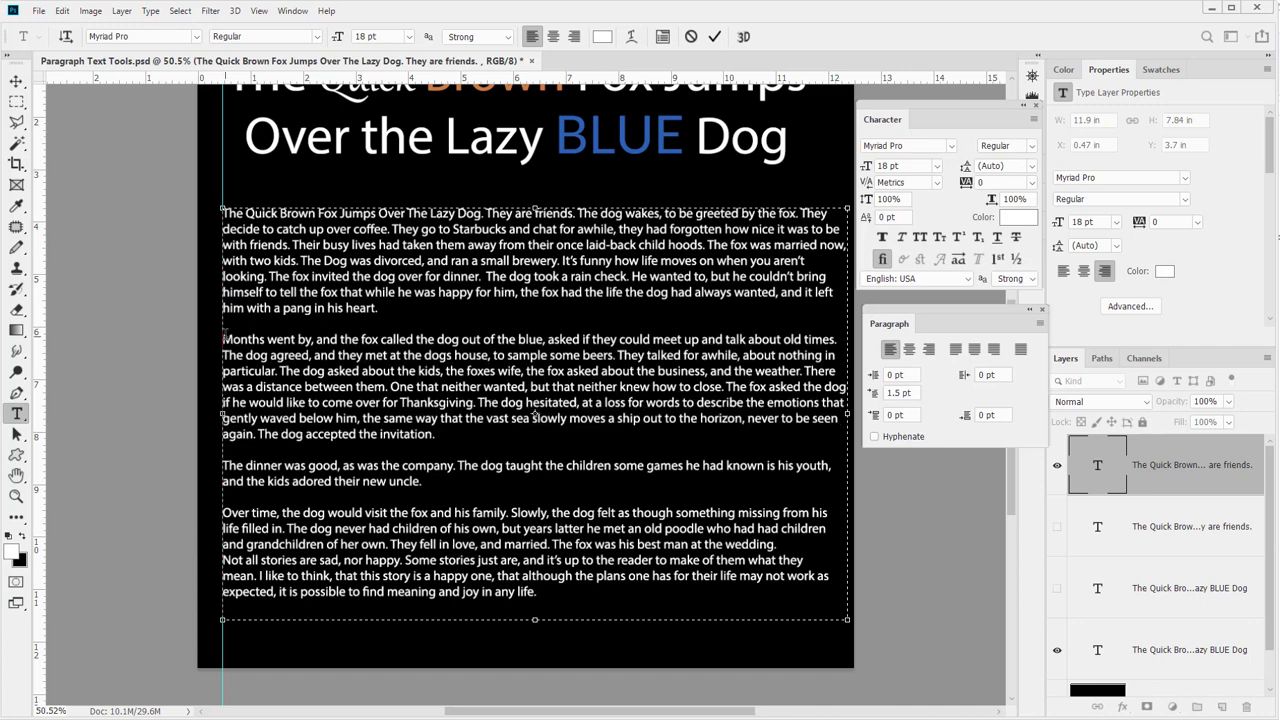
pyautogui.press('Tab')
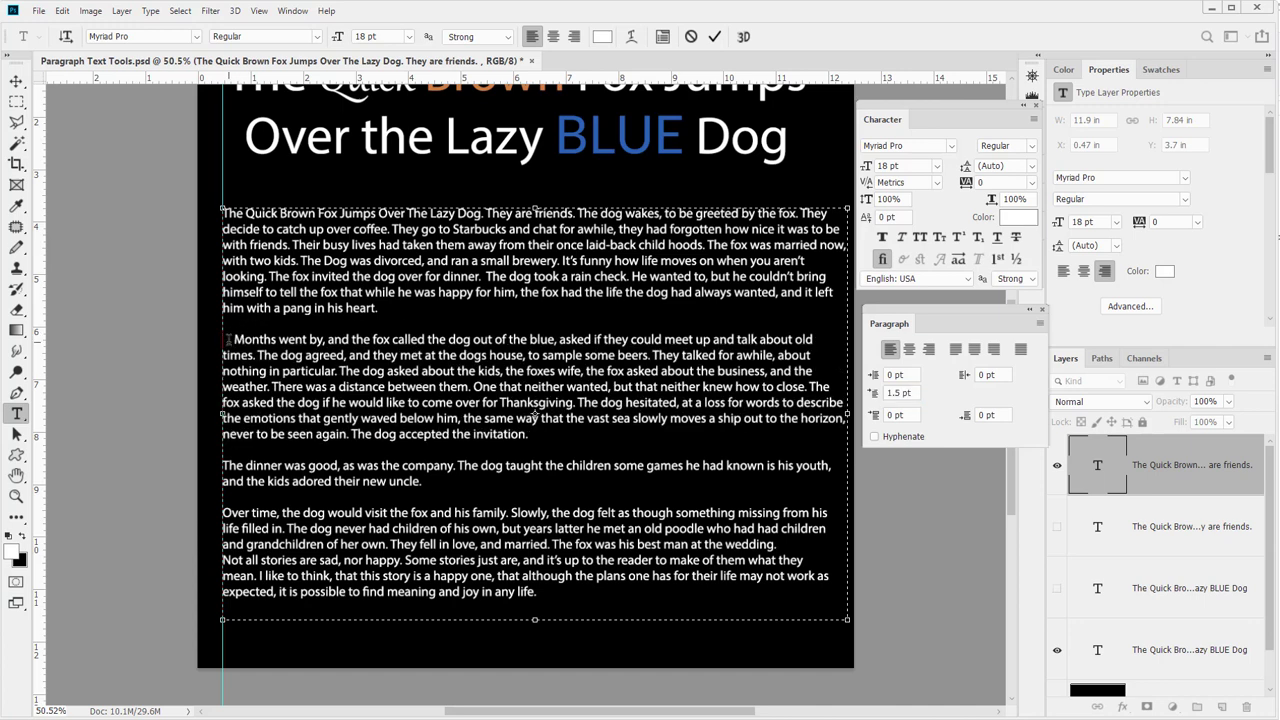
pyautogui.click(890, 392)
pyautogui.press('Return')
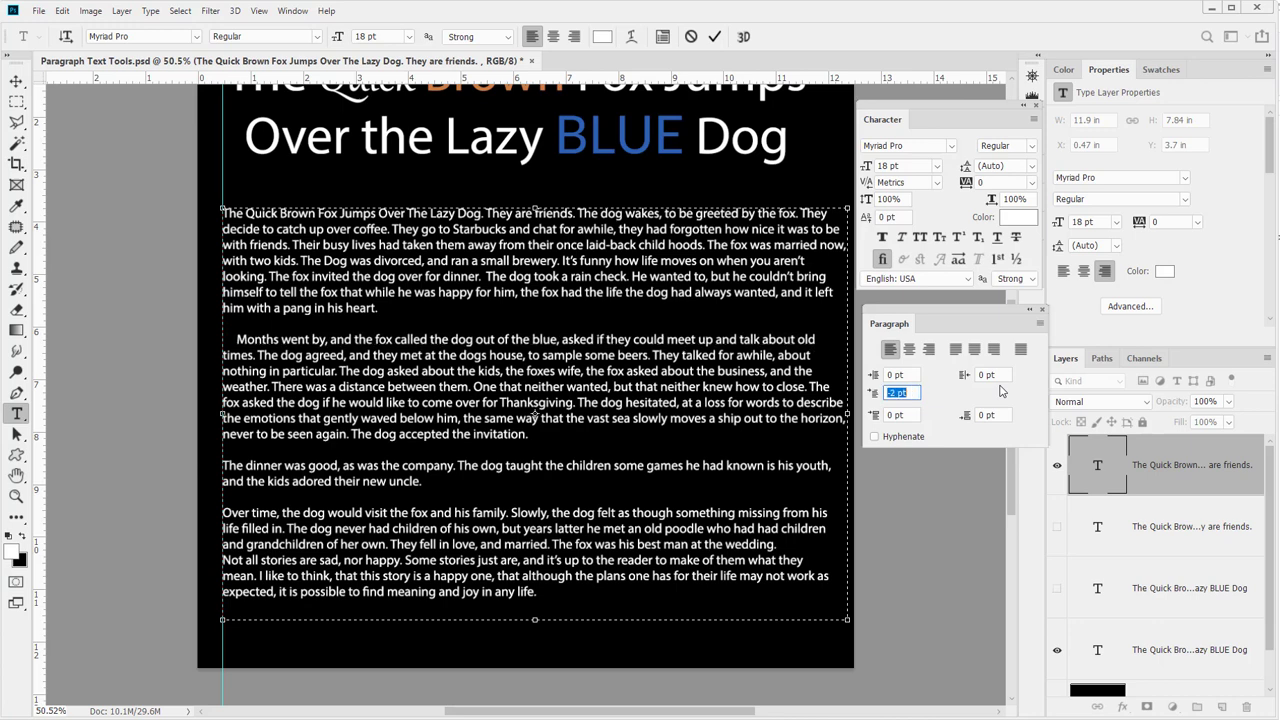
pyautogui.write('7')
pyautogui.press('Return')
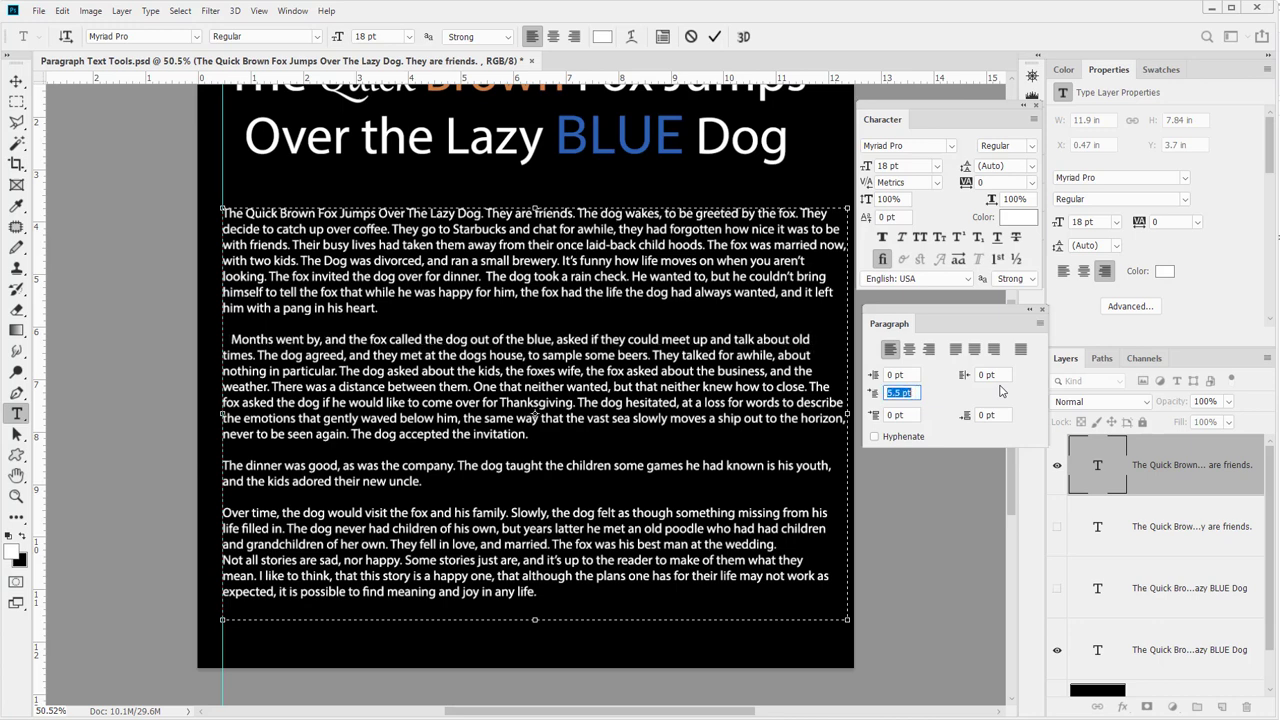
# Set the second paragraph's first-line indent to -1.5 pt and remove the tab at its start
pyautogui.hotkey('ctrl', 'z')
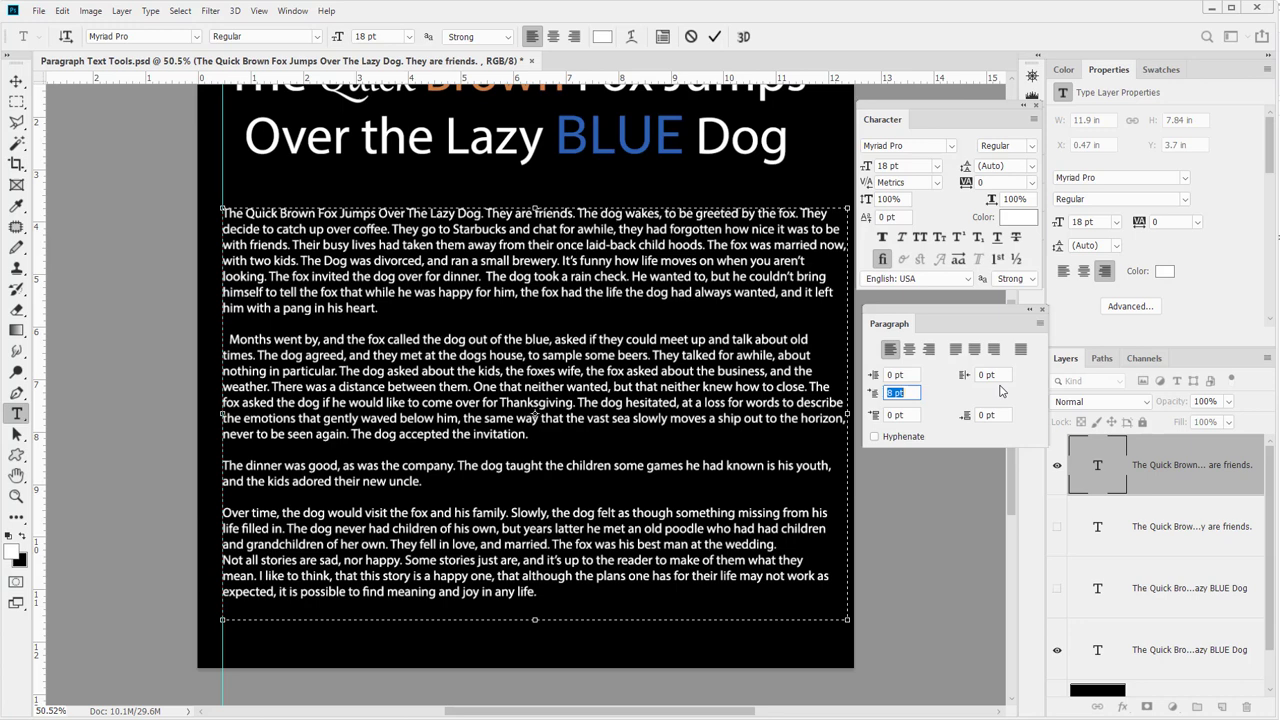
pyautogui.write('-')
pyautogui.press('Return')
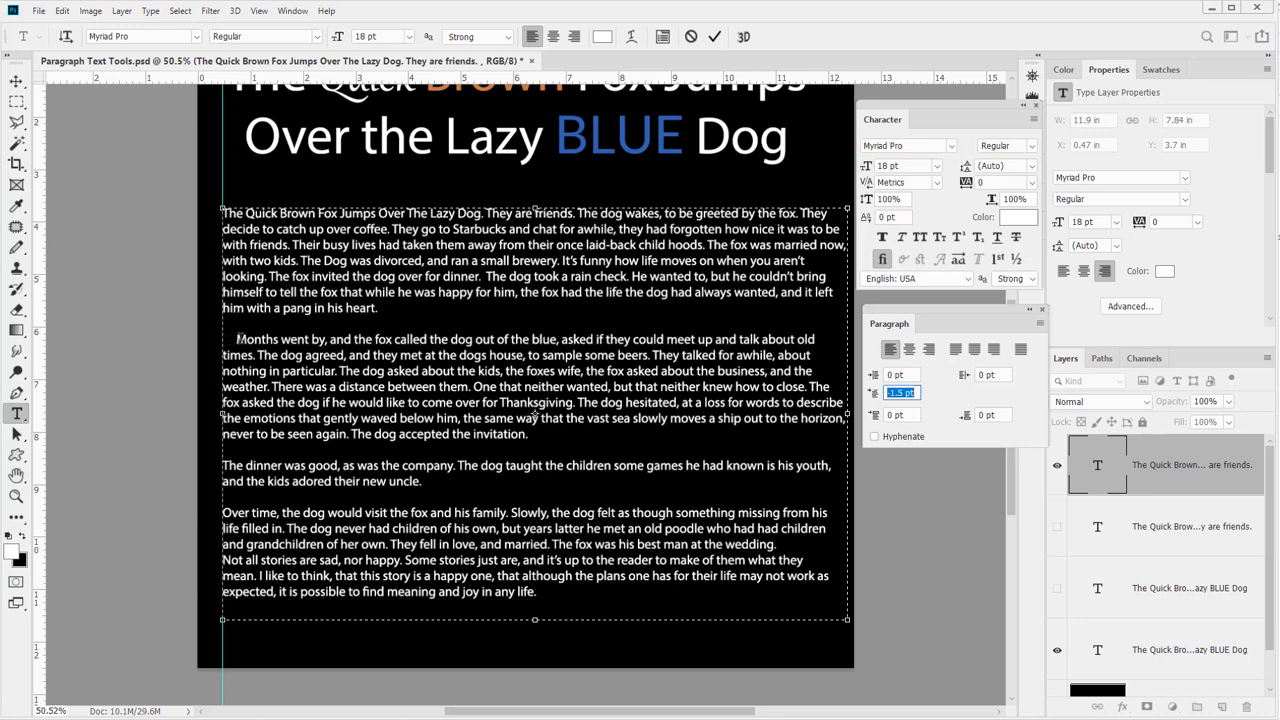
pyautogui.click(535, 415)
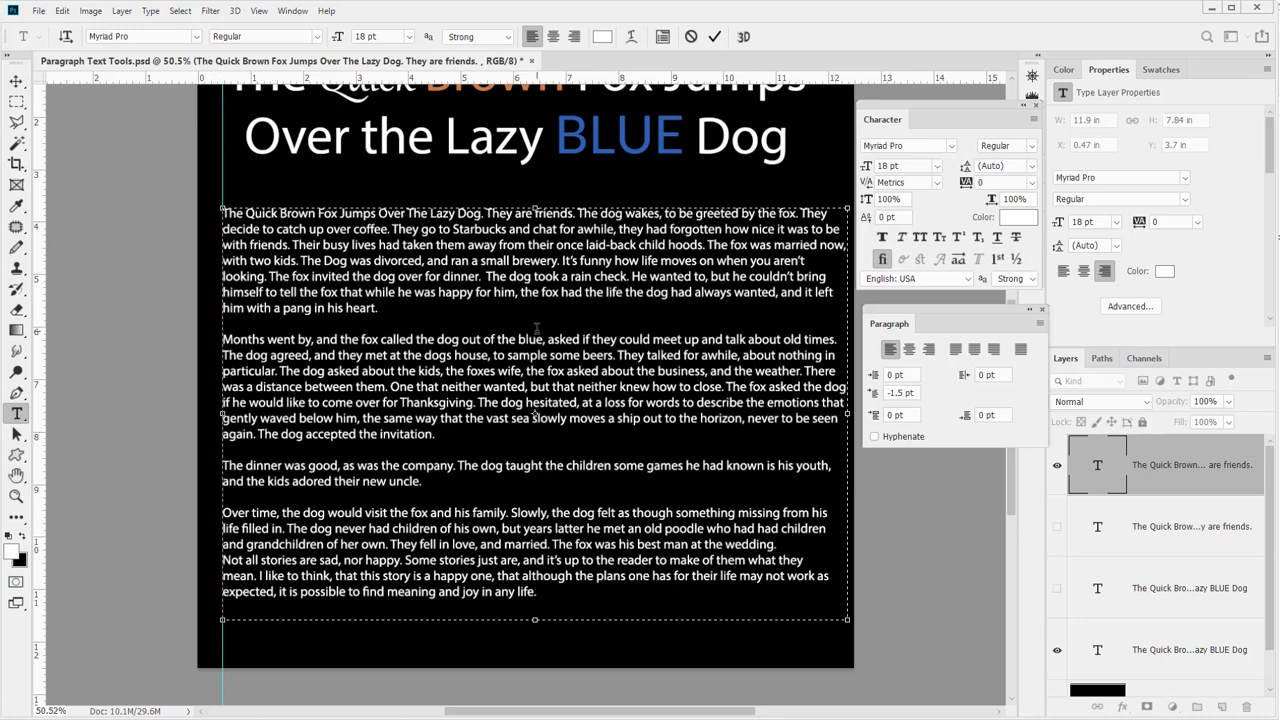
# Step the second paragraph's first-line indent down and up, ending at -3 pt
pyautogui.click(898, 392)
pyautogui.press('Down')
pyautogui.press('Return')
pyautogui.click(894, 394)
pyautogui.press('Down')
pyautogui.press('Down')
pyautogui.press('Down')
pyautogui.press('Down')
pyautogui.press('Down')
pyautogui.press('Down')
pyautogui.press('Up')
pyautogui.press('Up')
pyautogui.press('Up')
pyautogui.press('Up')
pyautogui.press('Up')
pyautogui.press('Up')
pyautogui.press('Up')
pyautogui.press('Return')
# Insert a tab at the start of the second paragraph and lower its first-line indent to -5 pt
pyautogui.press('Tab')
pyautogui.click(896, 393)
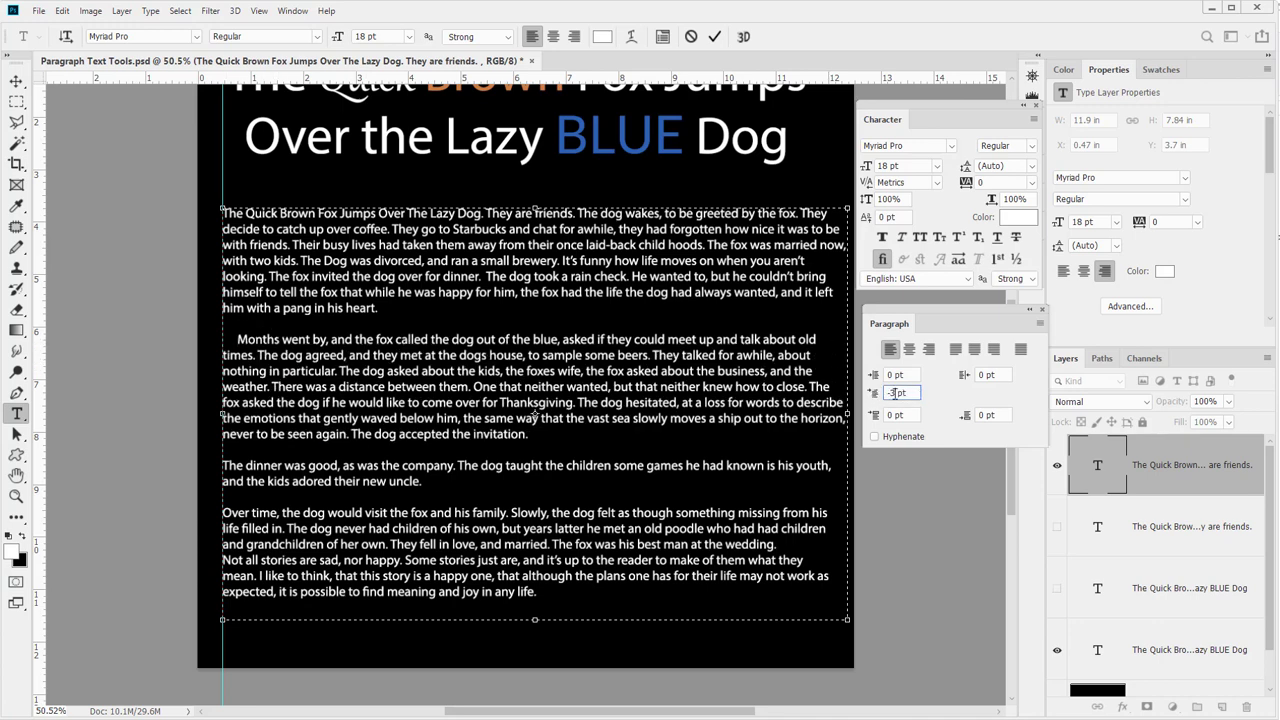
pyautogui.press('Down')
pyautogui.press('Down')
pyautogui.press('Down')
pyautogui.press('Down')
pyautogui.press('Down')
pyautogui.press('Down')
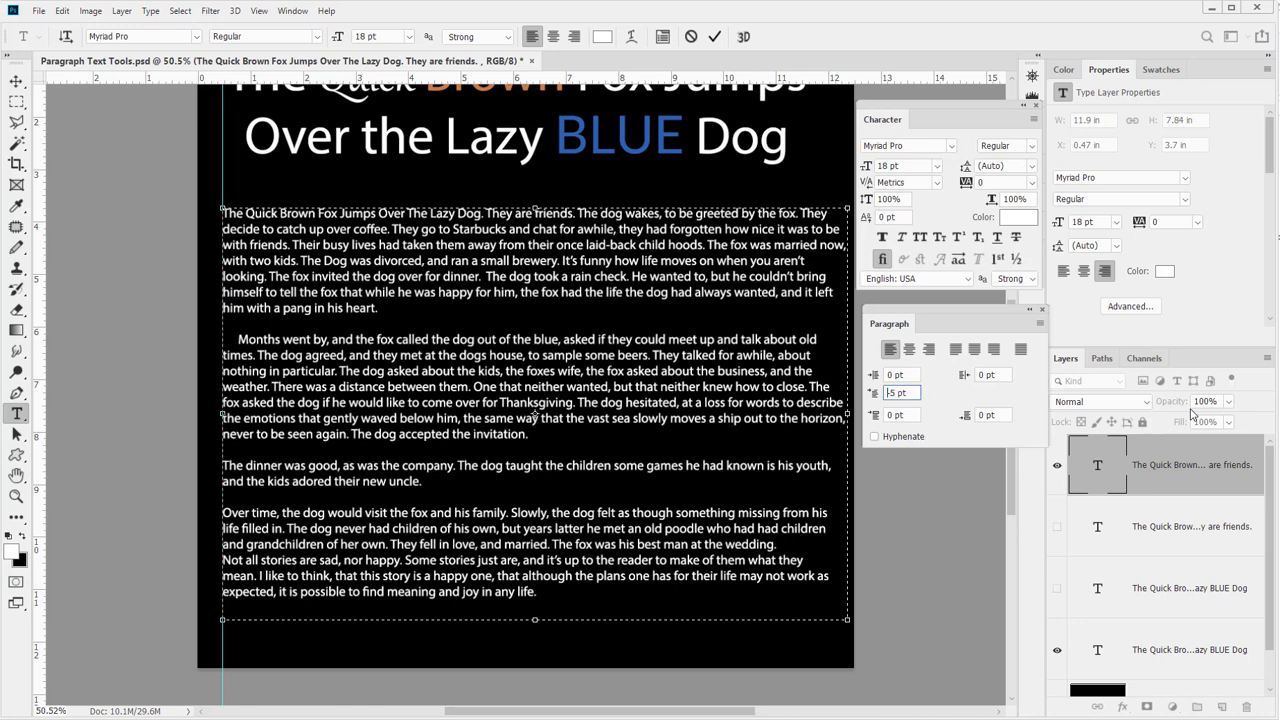
# Lower the second paragraph's first-line indent to -21.5 pt, then bring it back up to -20 pt
pyautogui.press('Down')
pyautogui.press('Down')
pyautogui.press('Down')
pyautogui.press('Down')
pyautogui.press('Down')
pyautogui.press('Down')
pyautogui.press('Down')
pyautogui.press('Down')
pyautogui.press('Down')
pyautogui.press('Down')
pyautogui.press('Down')
pyautogui.press('Down')
pyautogui.press('Down')
pyautogui.press('Down')
pyautogui.press('Down')
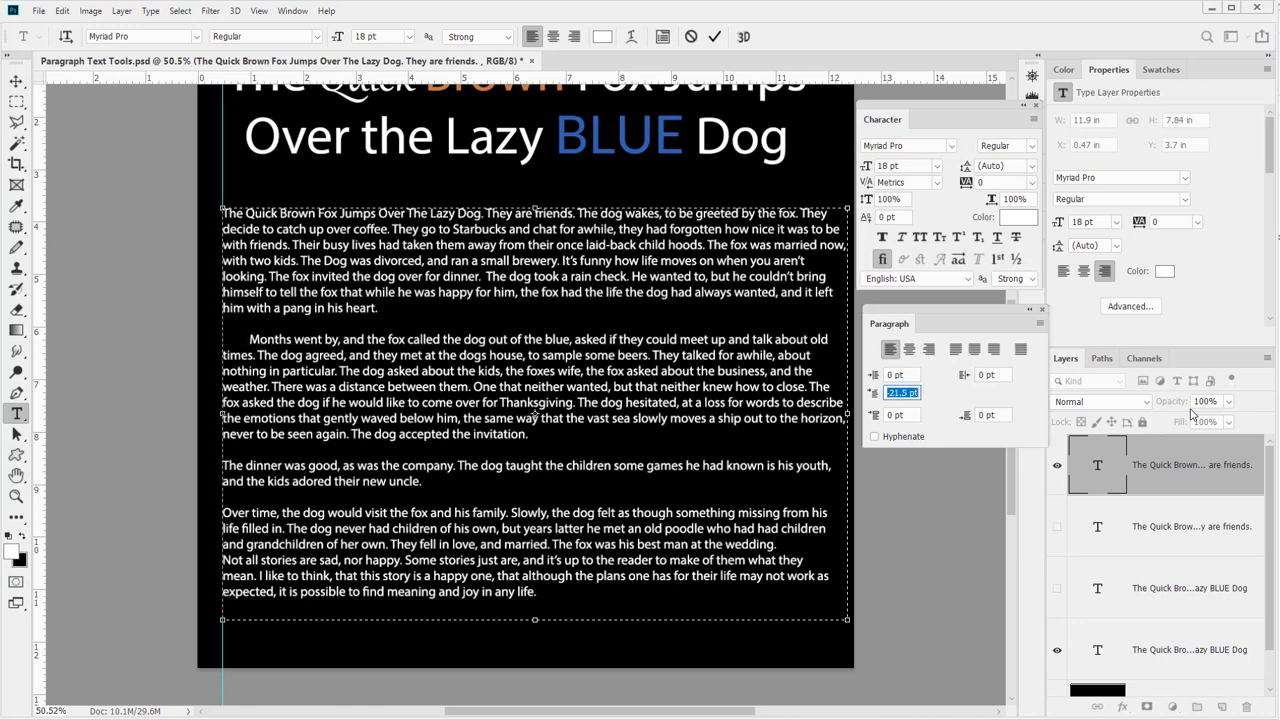
pyautogui.press('Up')
pyautogui.press('Up')
pyautogui.press('Up')
pyautogui.press('Up')
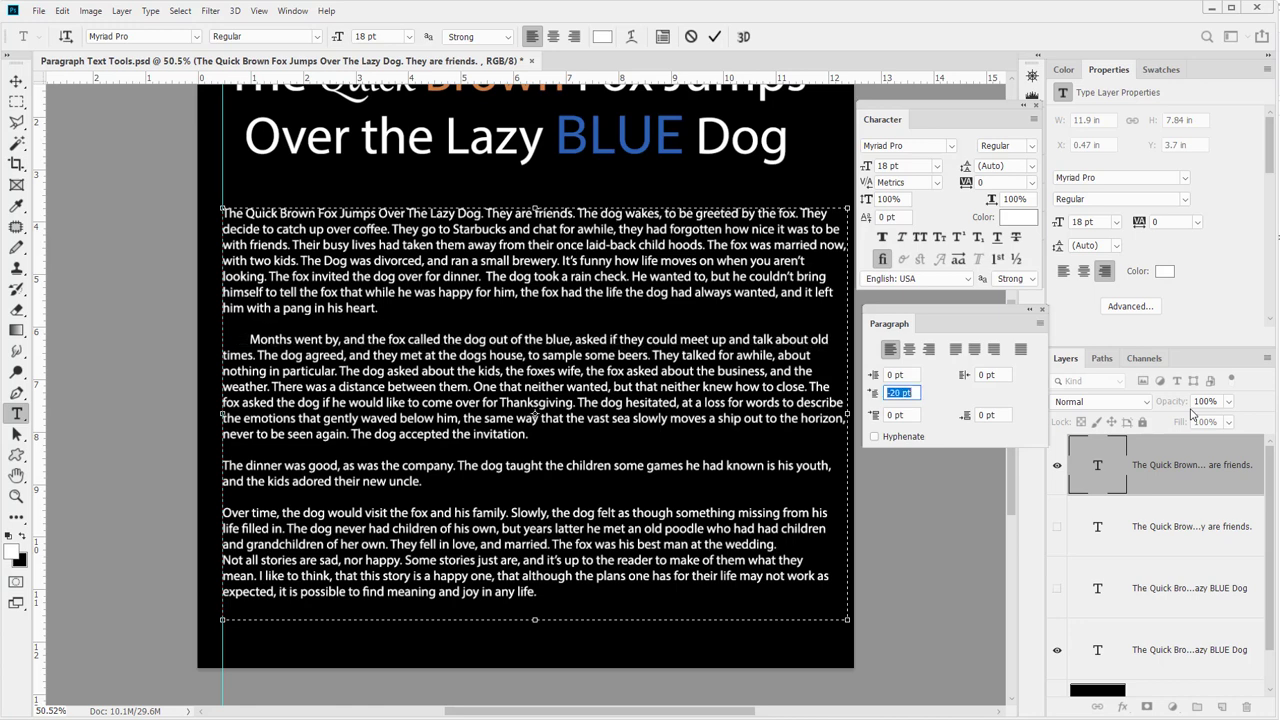
# Insert a tab at the start of the first, third and fourth paragraphs and commit the text
pyautogui.moveTo(250, 341); pyautogui.dragTo(228, 341)
pyautogui.press('BackSpace')
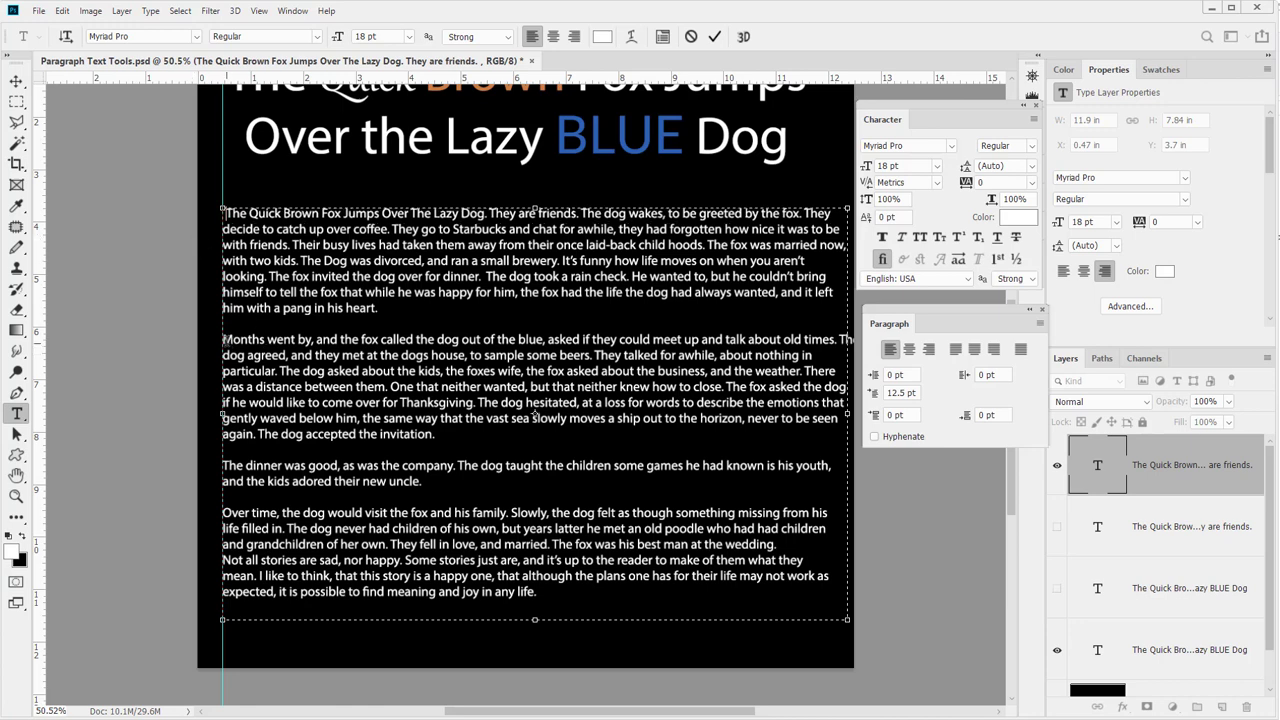
pyautogui.press('Return')
pyautogui.press('Down')
pyautogui.press('Down')
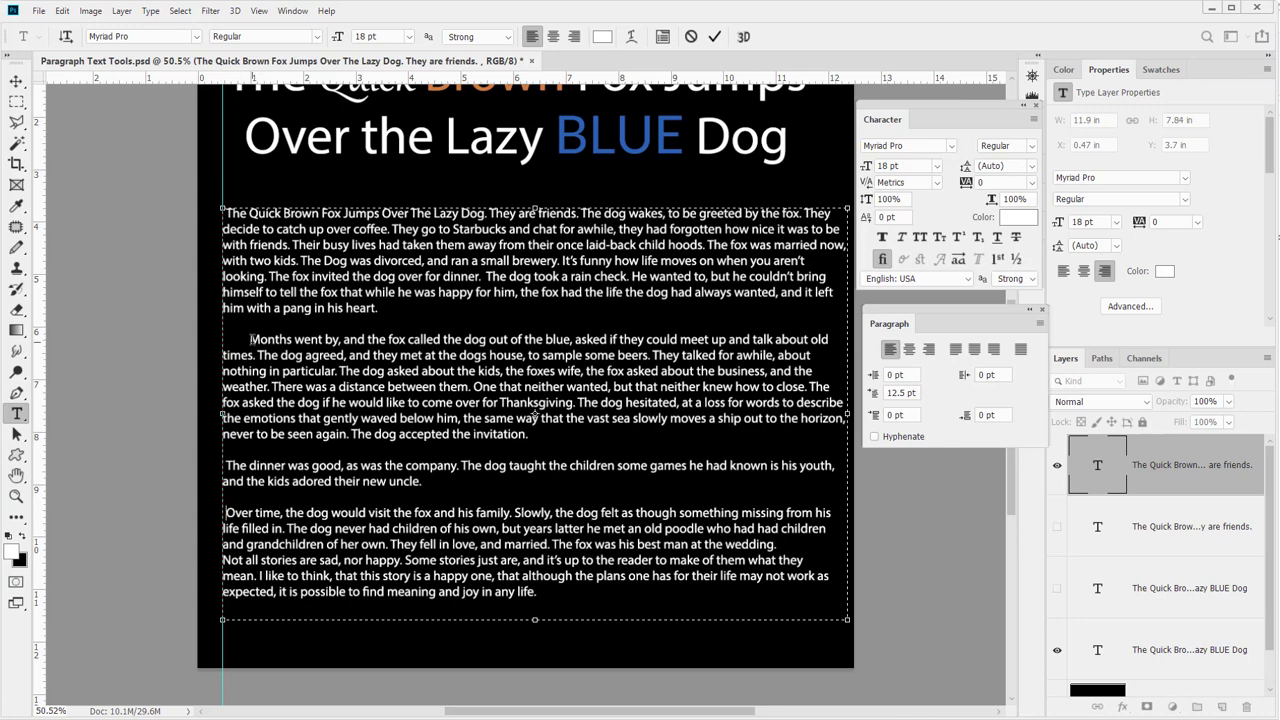
pyautogui.click(1105, 498)
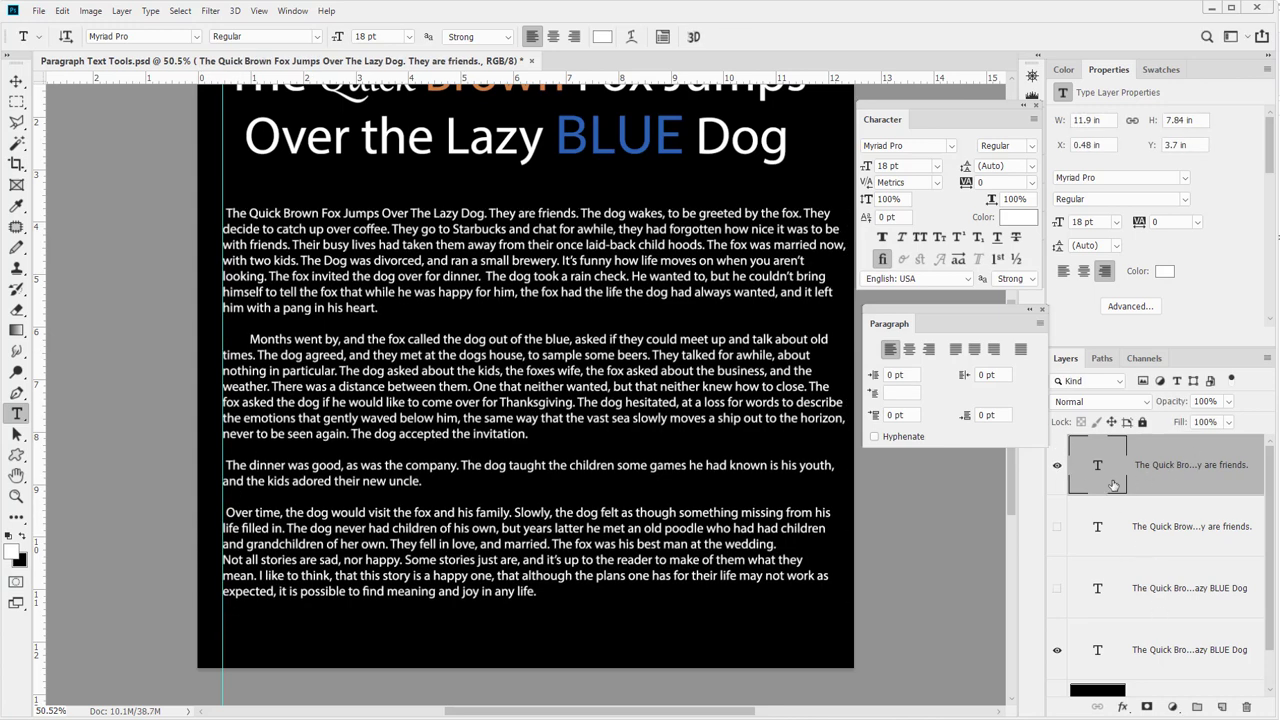
# Set the first-line indent of the whole body text layer to 2 pt and save the document
pyautogui.click(903, 393)
pyautogui.write('2')
pyautogui.press('Return')
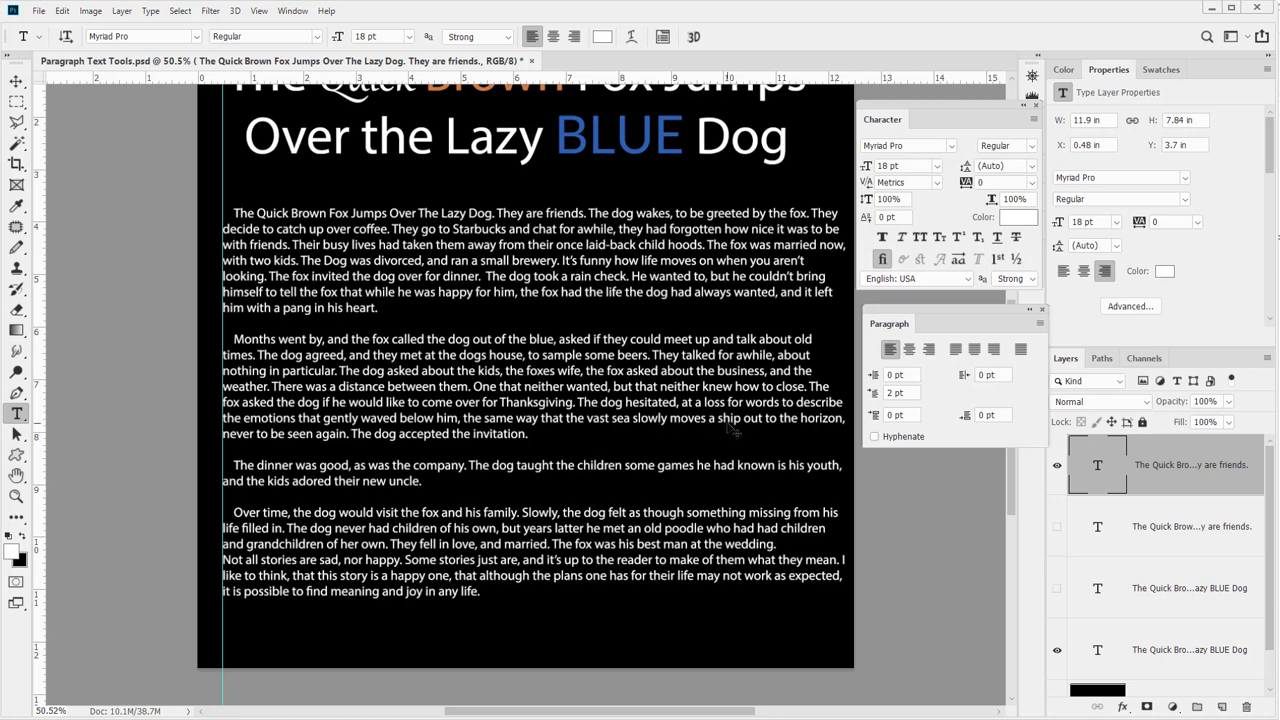
pyautogui.hotkey('ctrl', 's')
# Delete the blank lines above the second and third paragraphs and commit the text
pyautogui.click(235, 211)
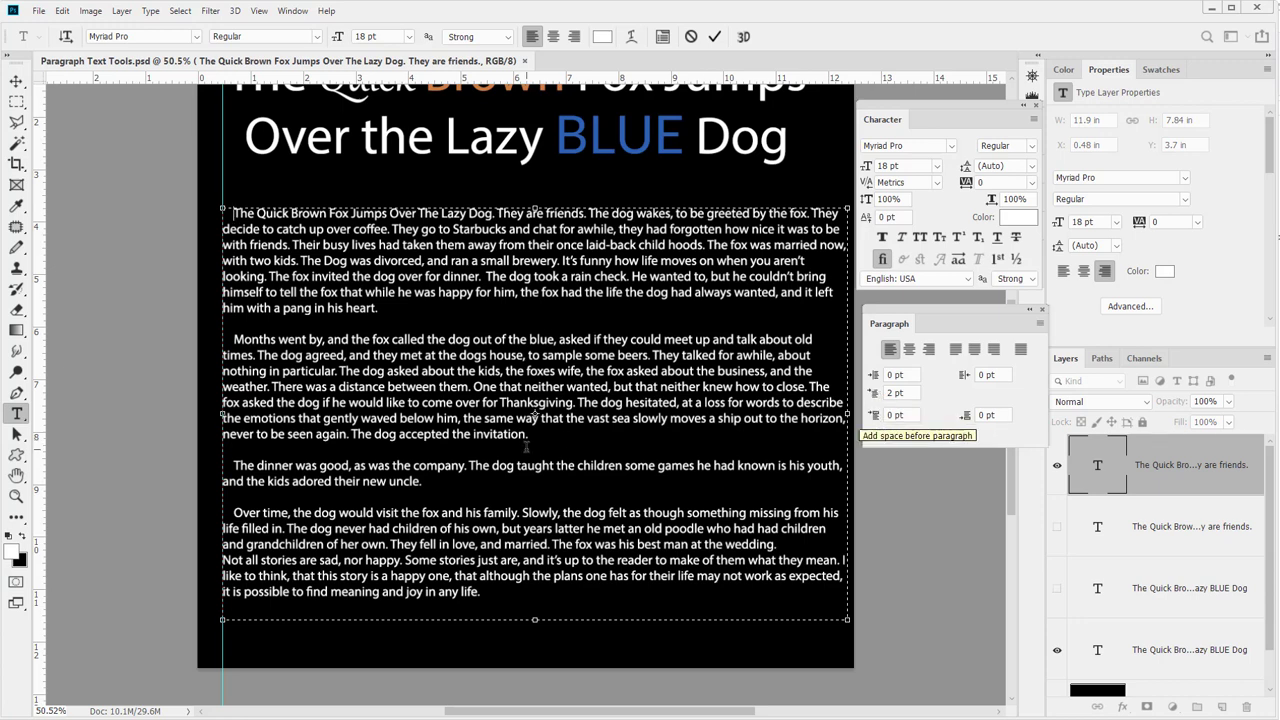
pyautogui.click(556, 446)
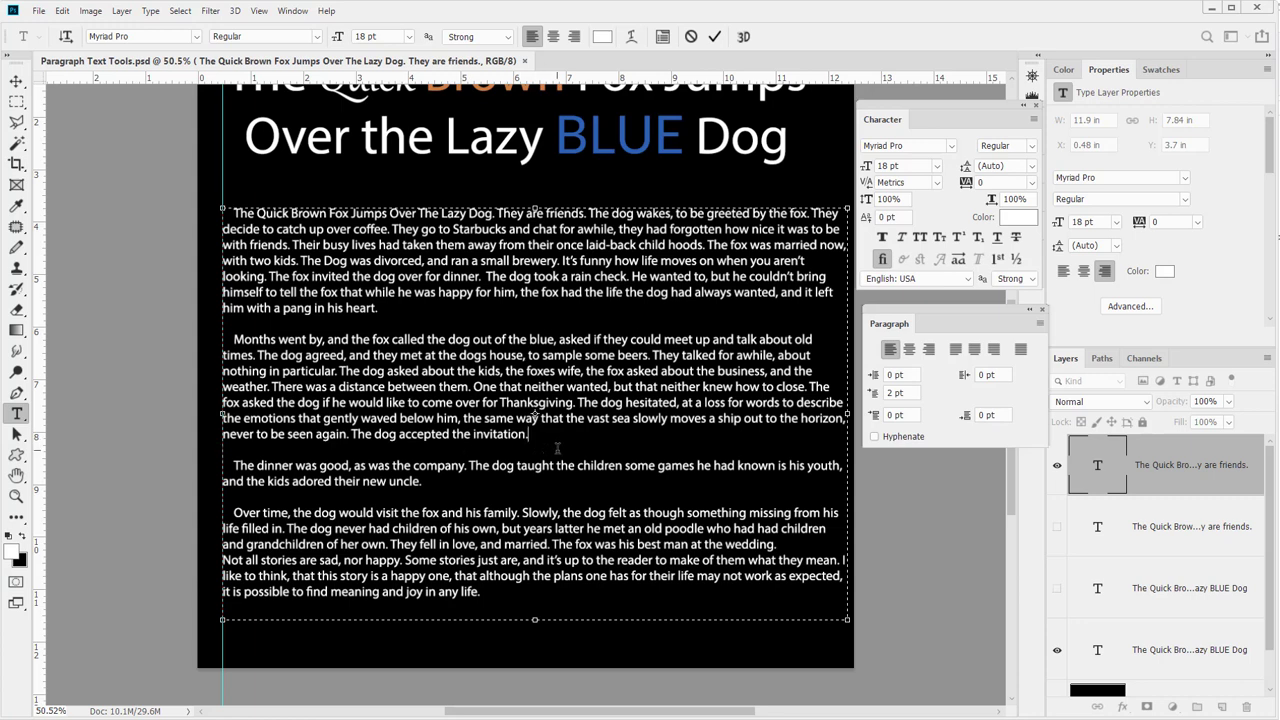
pyautogui.press('Delete')
pyautogui.click(464, 322)
pyautogui.press('Delete')
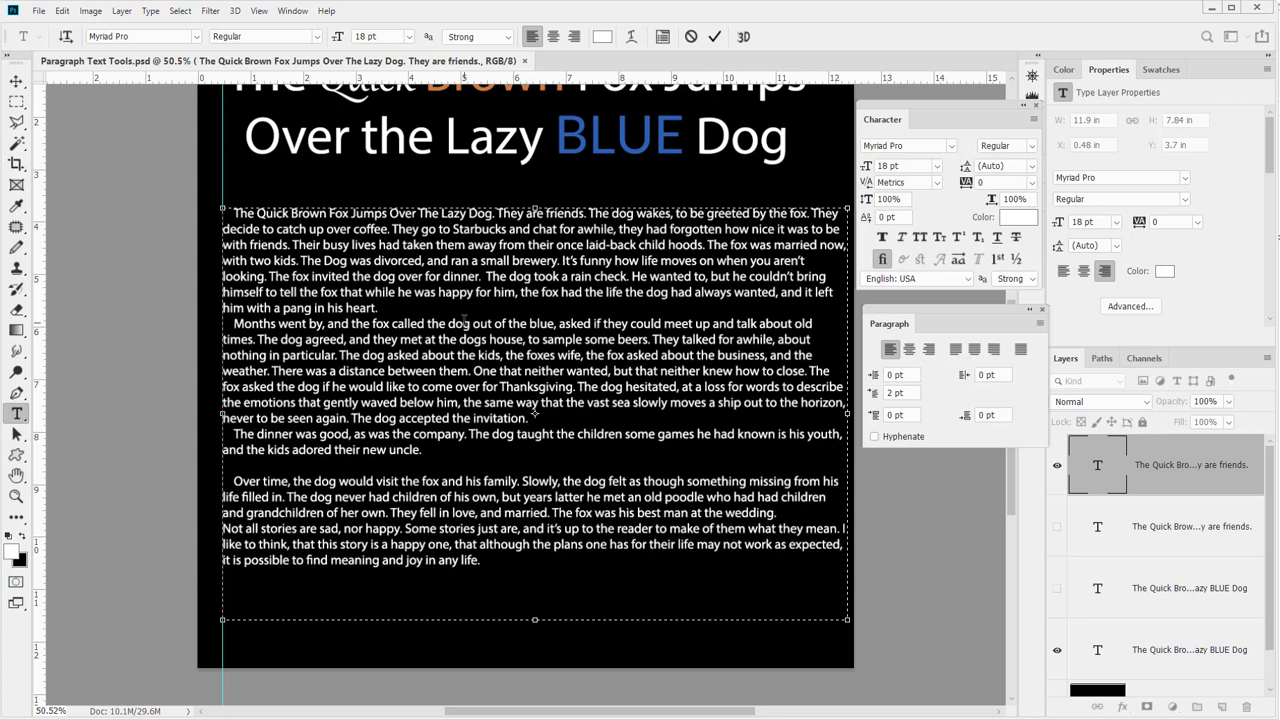
pyautogui.click(1094, 468)
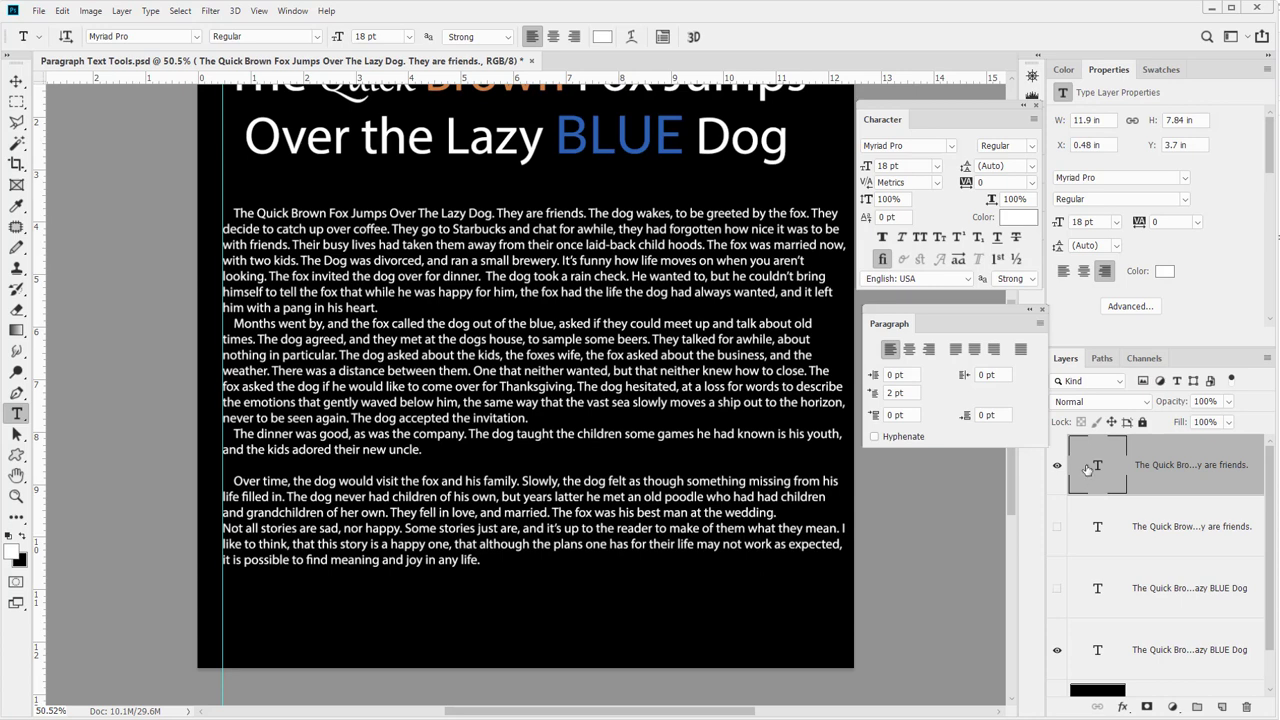
# Set the space before paragraphs to 33.5 pt for the whole body text layer
pyautogui.click(888, 416)
pyautogui.write('33.5')
pyautogui.press('Return')
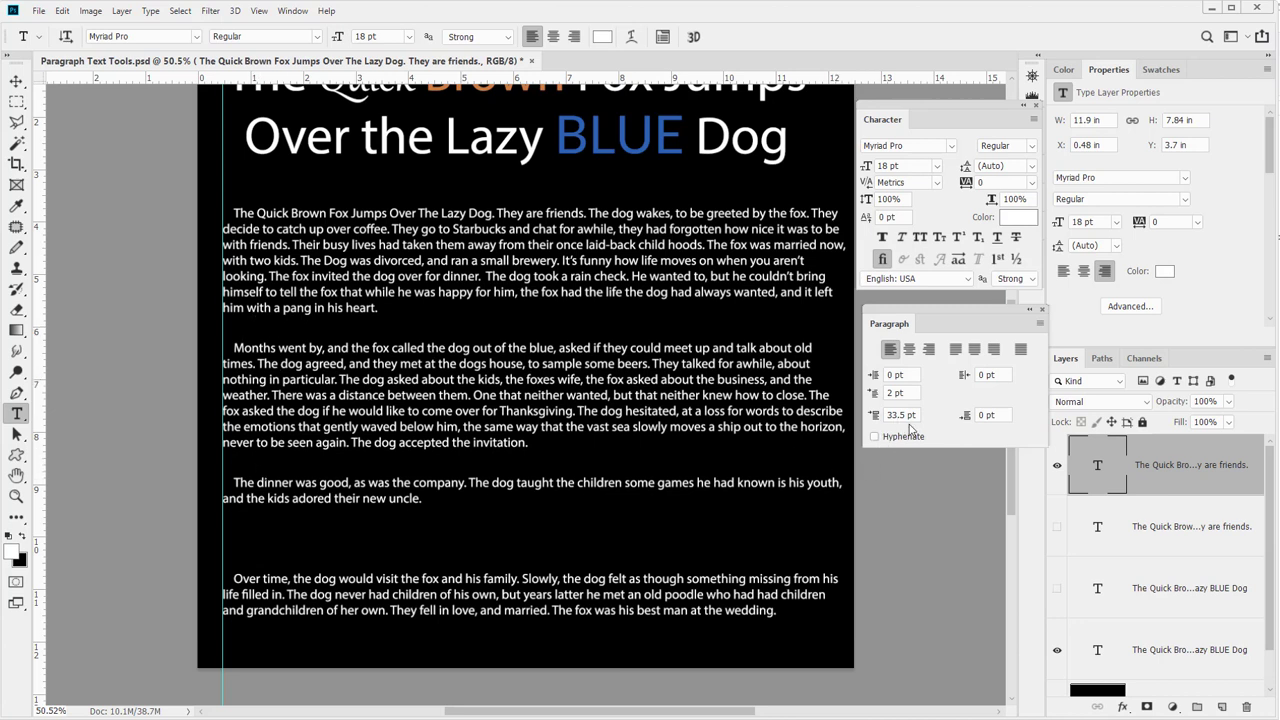
# Set the space before the blank line above the fourth paragraph to 0 pt and select all the body text
pyautogui.click(244, 562)
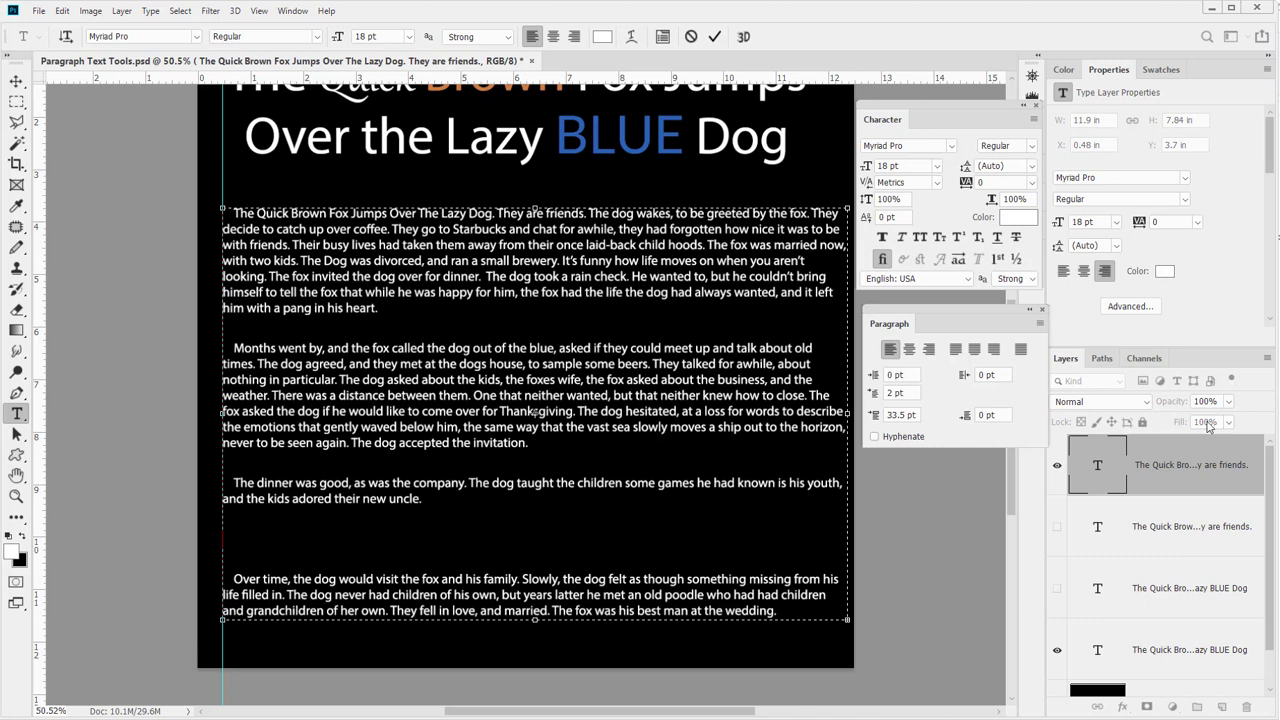
pyautogui.click(901, 415)
pyautogui.write('0')
pyautogui.press('Return')
pyautogui.hotkey('ctrl', 'a')
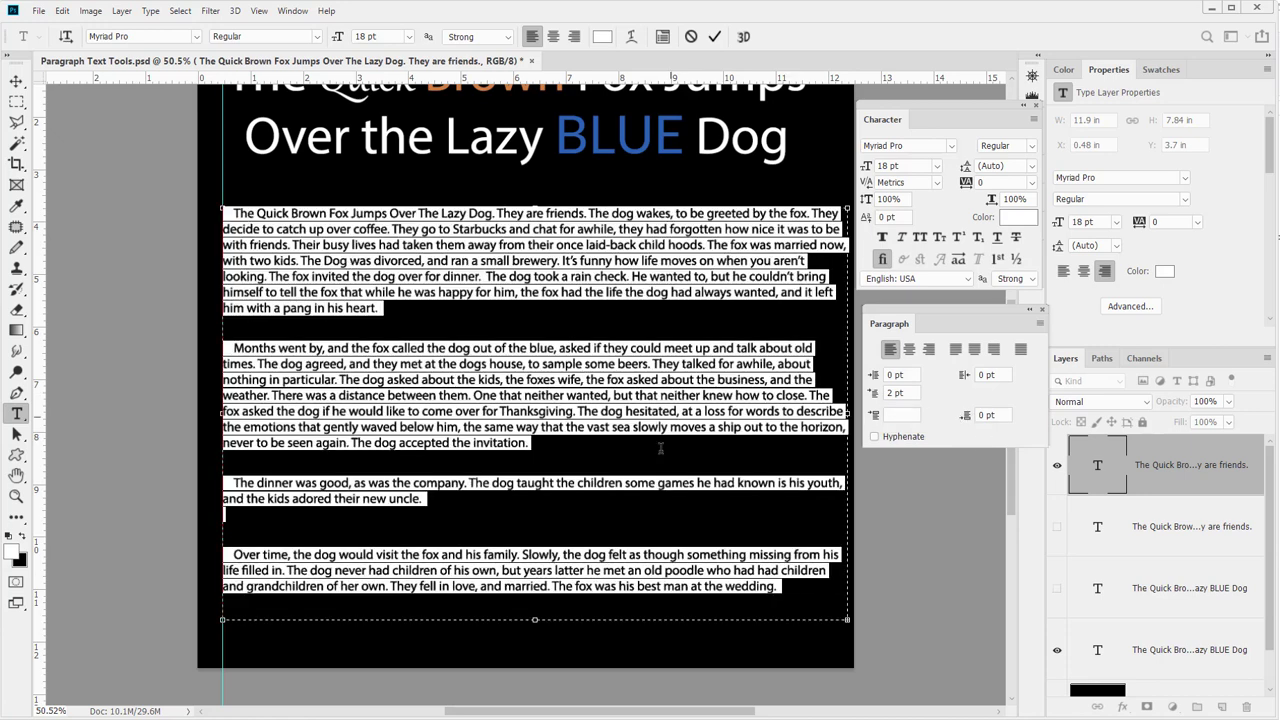
pyautogui.click(548, 509)
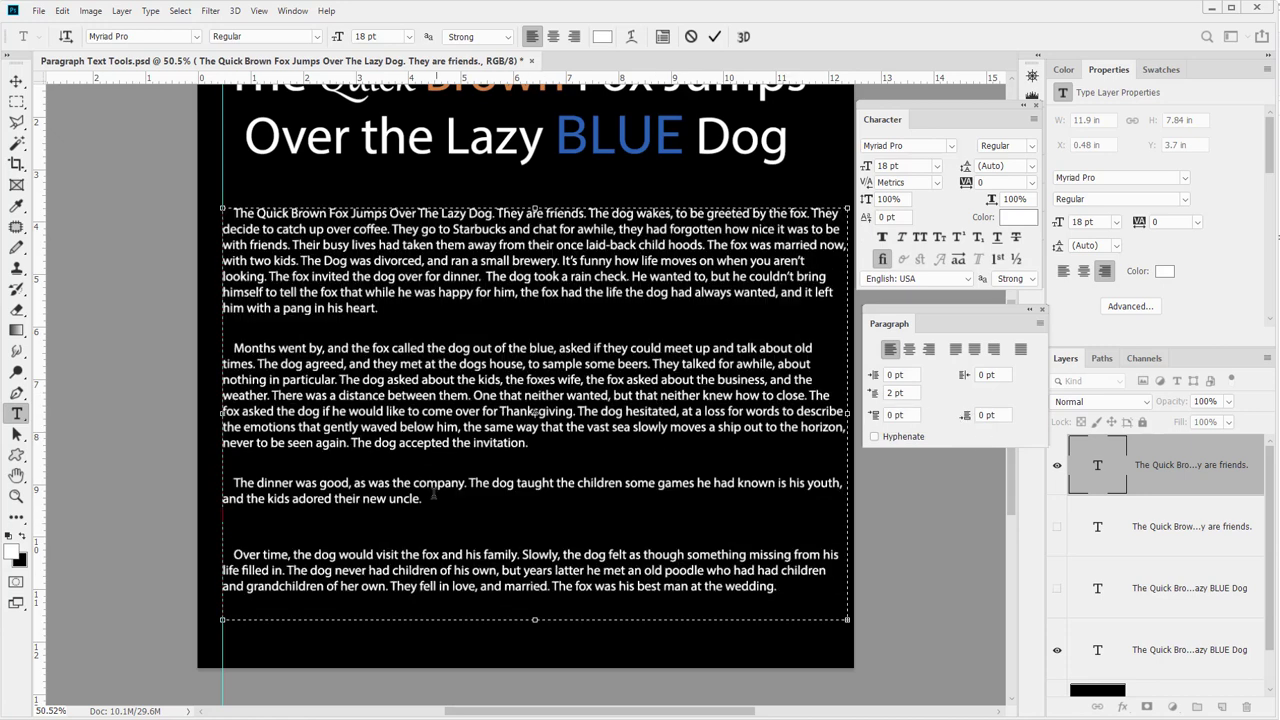
# Commit the text and set the space before paragraphs to 0 pt for the whole body text layer
pyautogui.click(1208, 482)
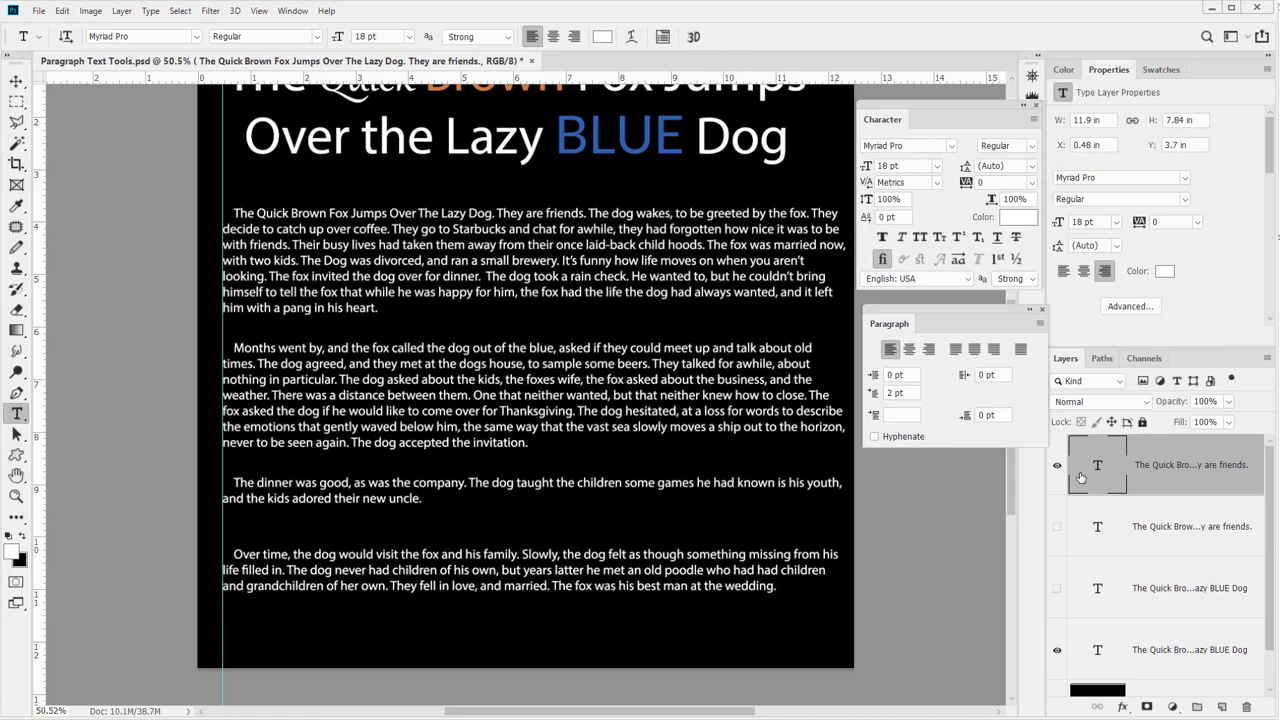
pyautogui.click(910, 415)
pyautogui.press('Return')
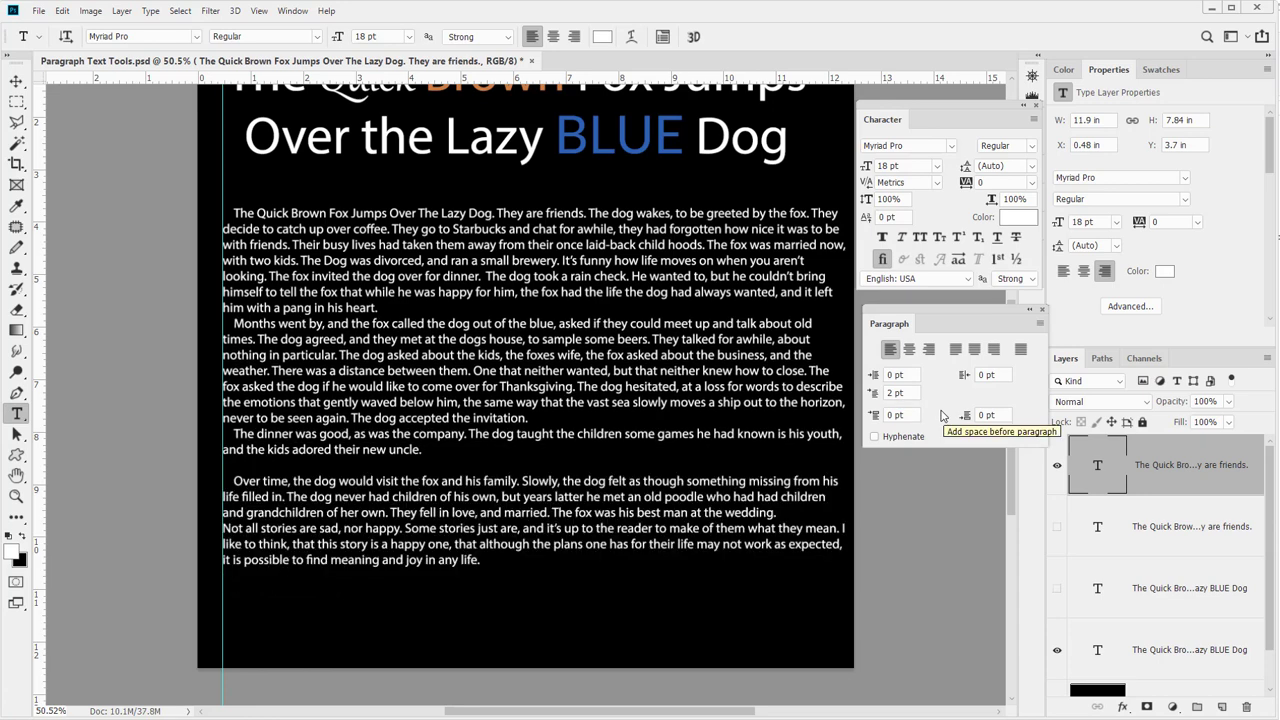
# Set the space after paragraphs to 13.5 pt for the whole body text layer
pyautogui.click(287, 457)
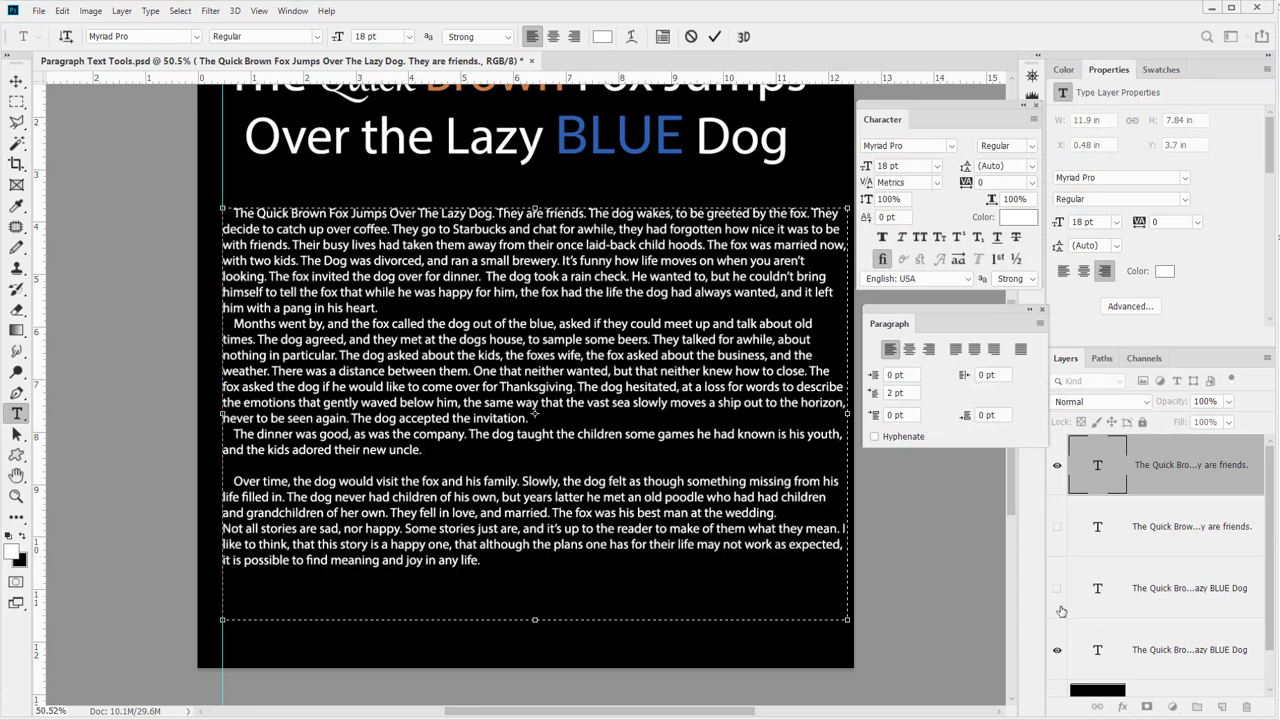
pyautogui.click(1117, 476)
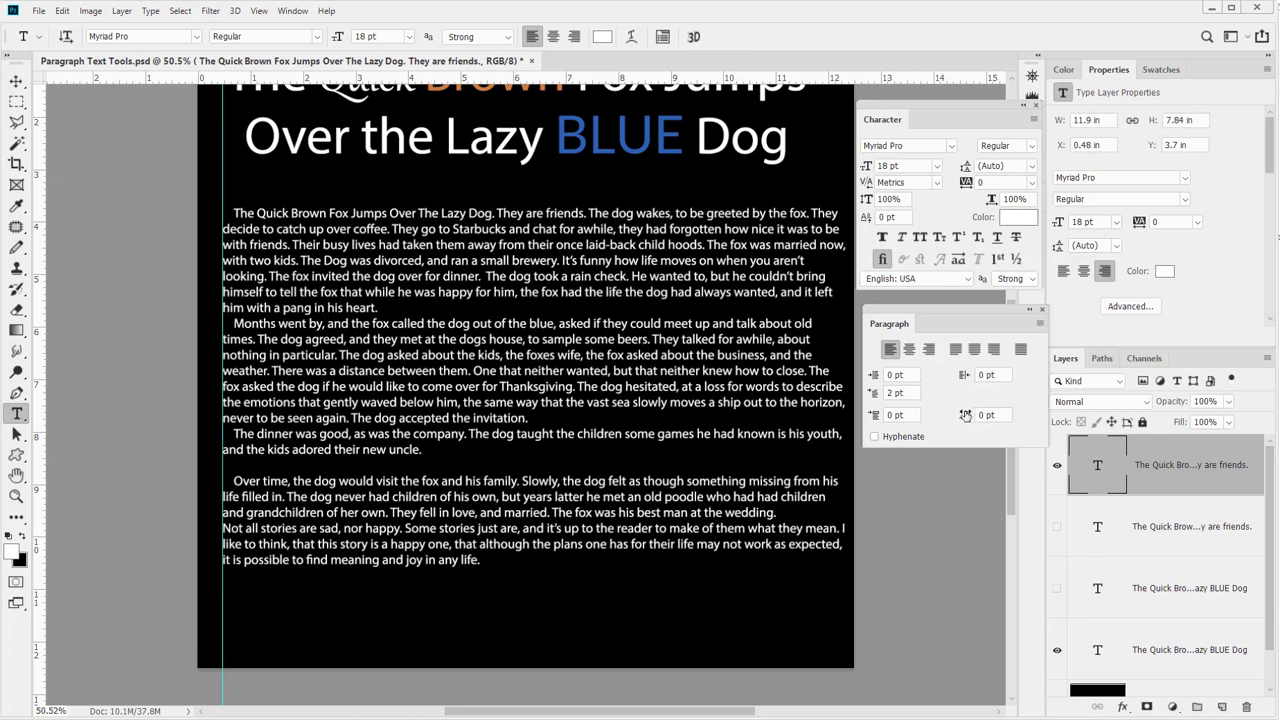
pyautogui.moveTo(967, 415); pyautogui.dragTo(998, 412)
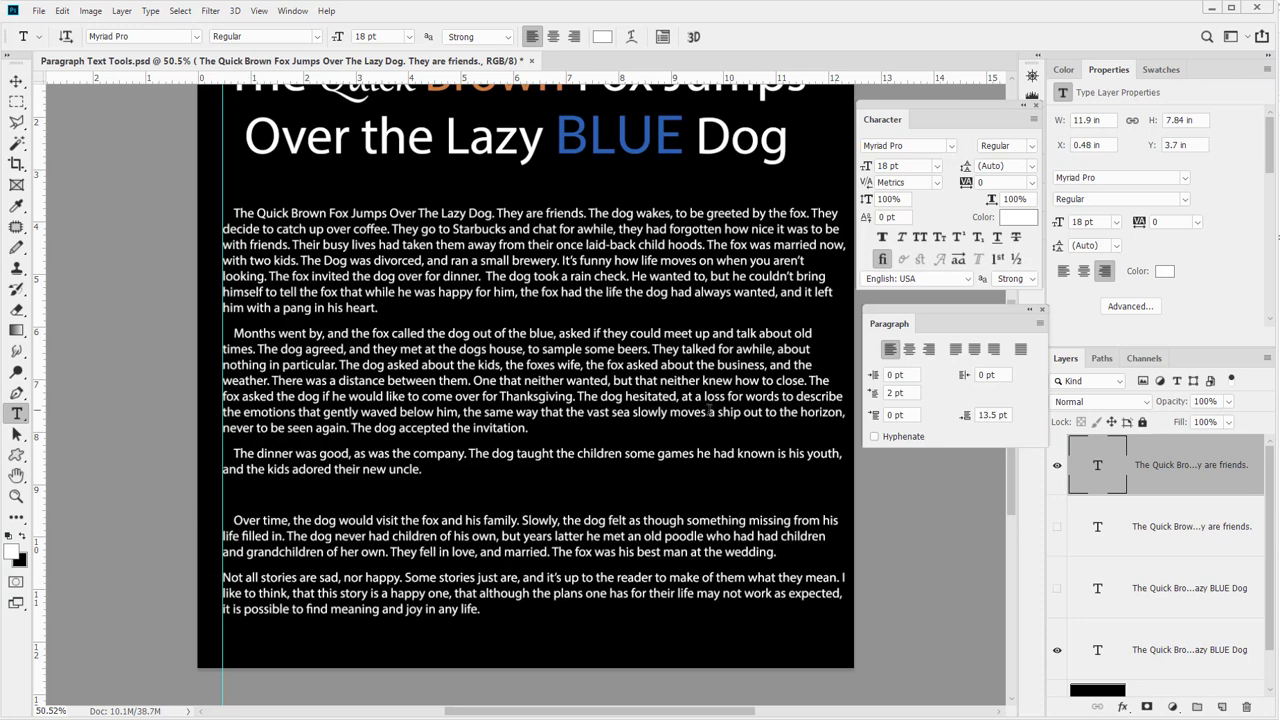
# Try a negative space before paragraphs of -32.7 pt on the whole body text layer, then set it to 0 pt
pyautogui.moveTo(873, 393); pyautogui.dragTo(885, 394)
pyautogui.moveTo(874, 416); pyautogui.dragTo(930, 436)
pyautogui.press('Up')
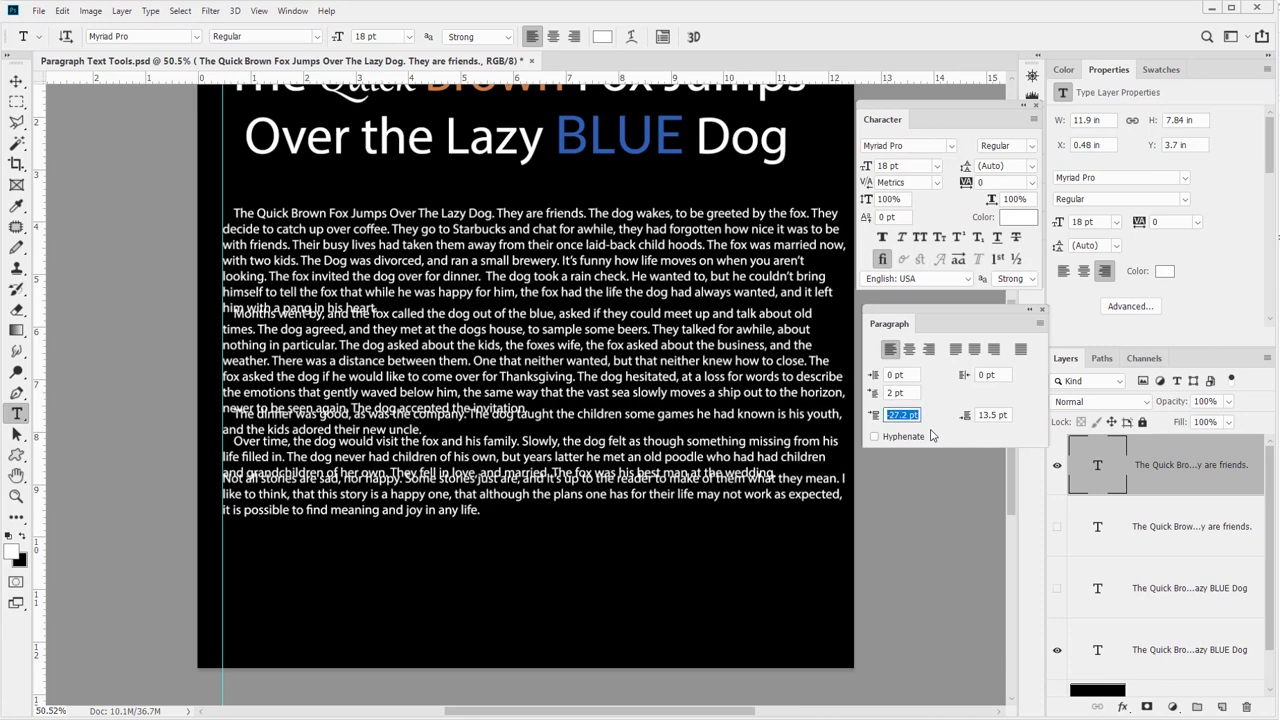
pyautogui.press('Down')
pyautogui.press('Down')
pyautogui.press('Down')
pyautogui.press('Down')
pyautogui.press('Down')
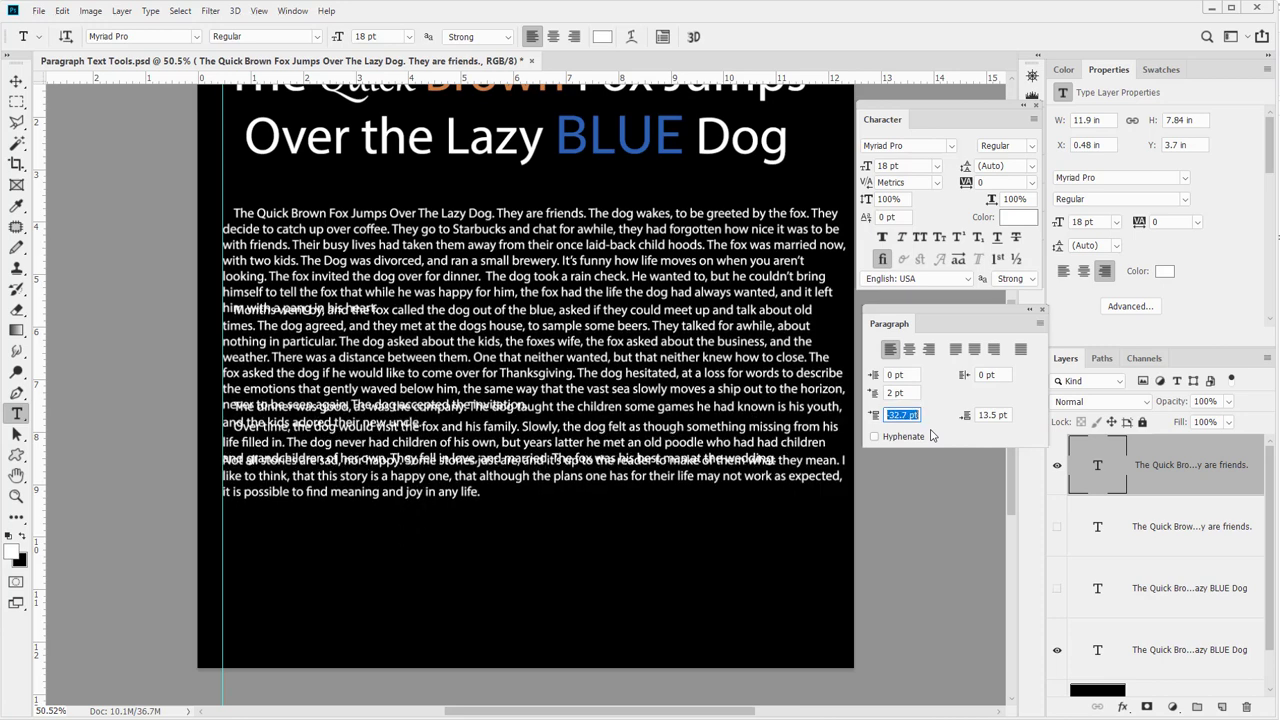
pyautogui.press('Down')
pyautogui.press('Down')
pyautogui.press('Down')
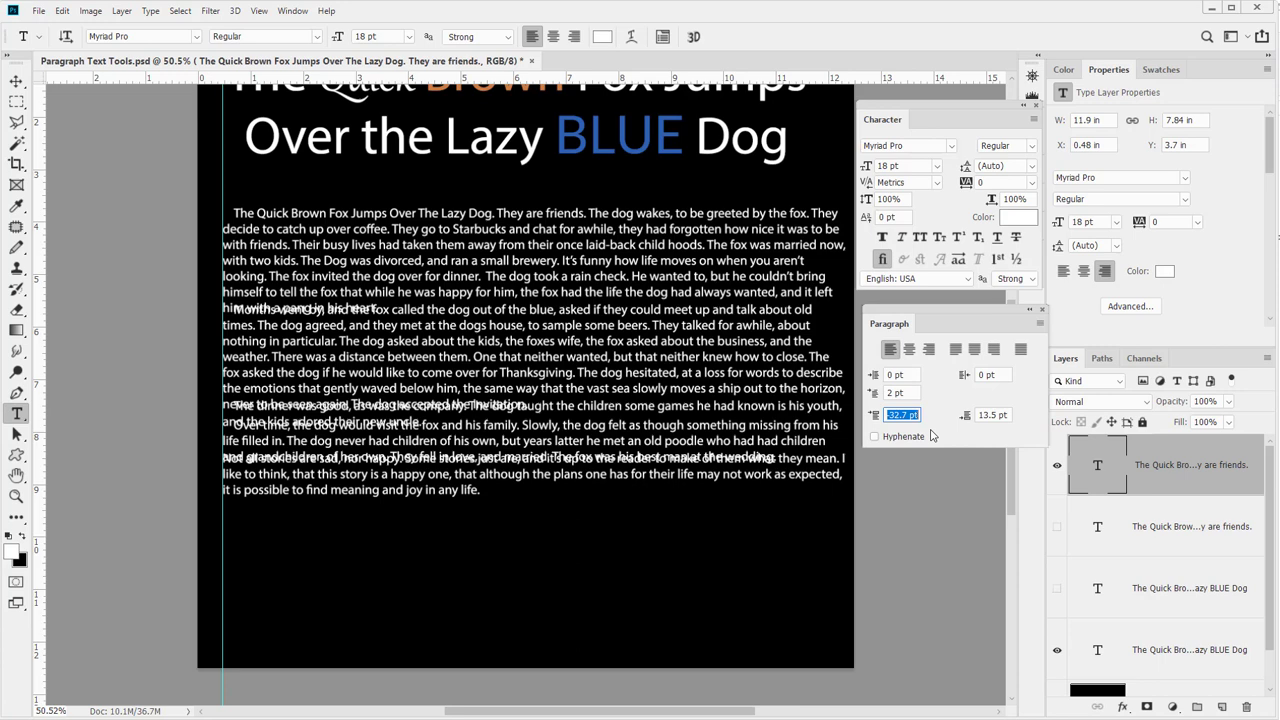
pyautogui.write('0')
pyautogui.press('Return')
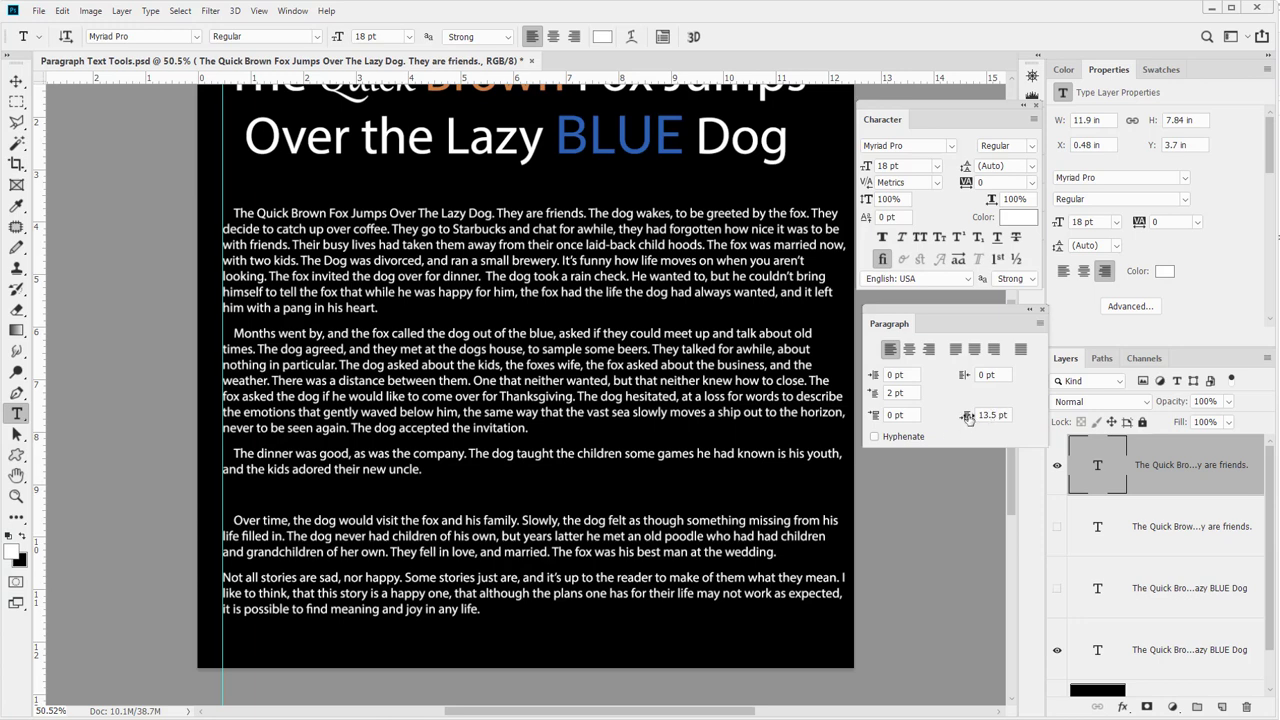
# Switch to the Move tool and reset the body text layer's paragraph settings to their defaults
pyautogui.click(240, 624)
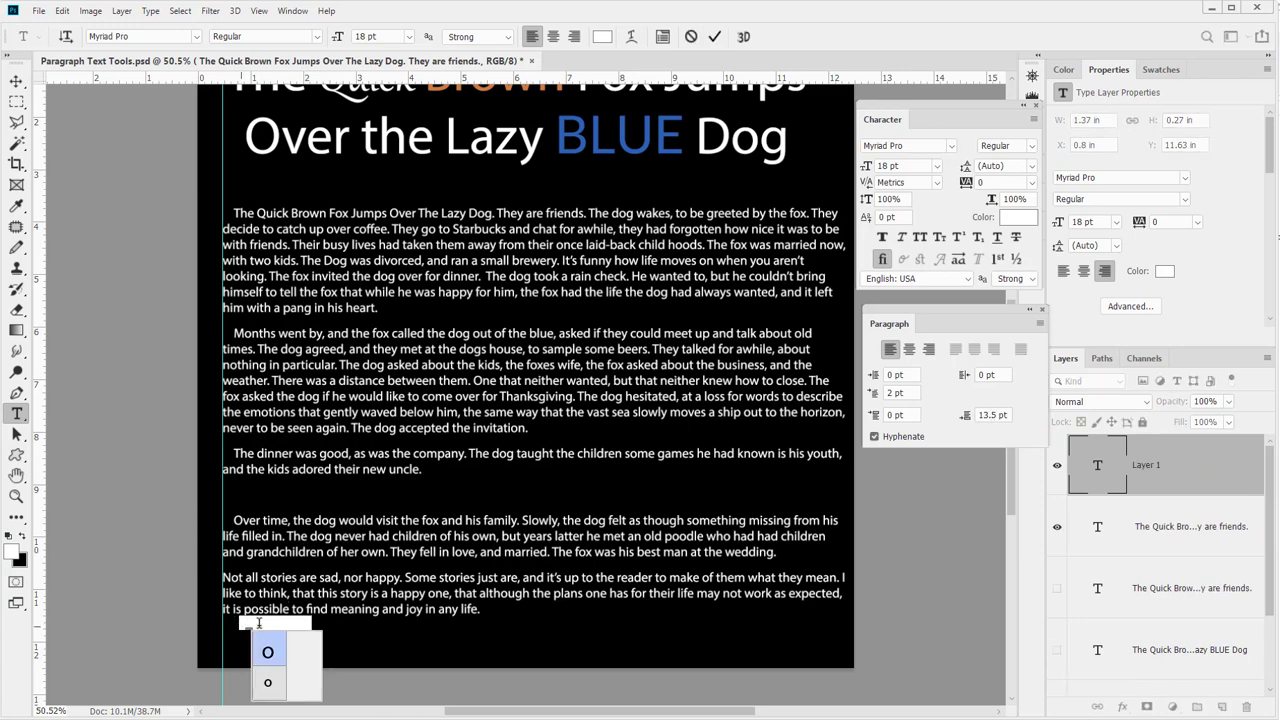
pyautogui.click(17, 82)
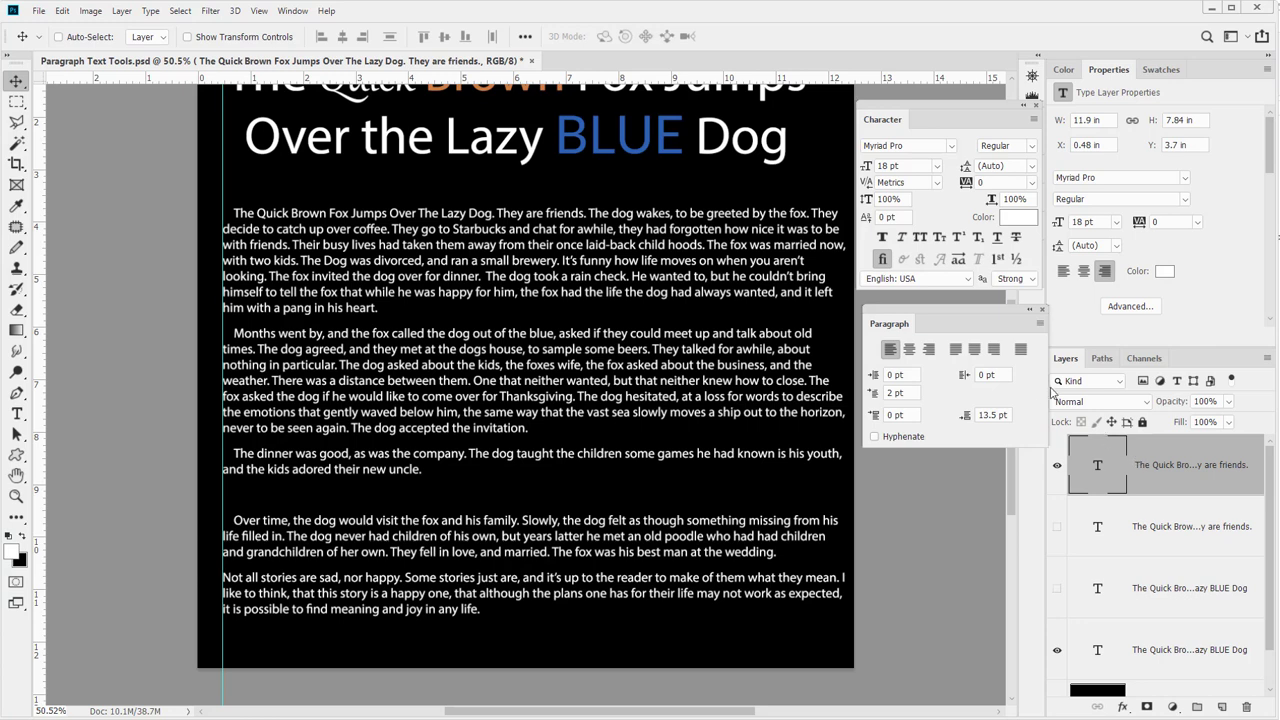
pyautogui.click(1040, 324)
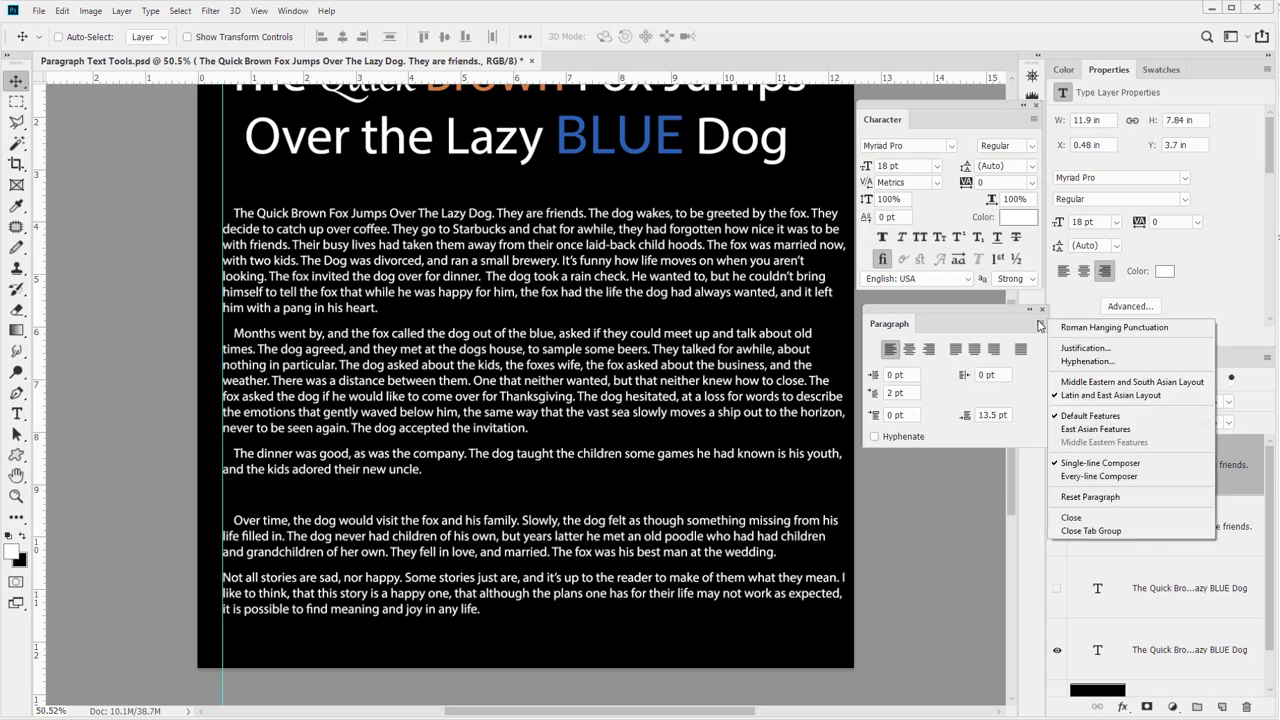
pyautogui.click(1121, 503)
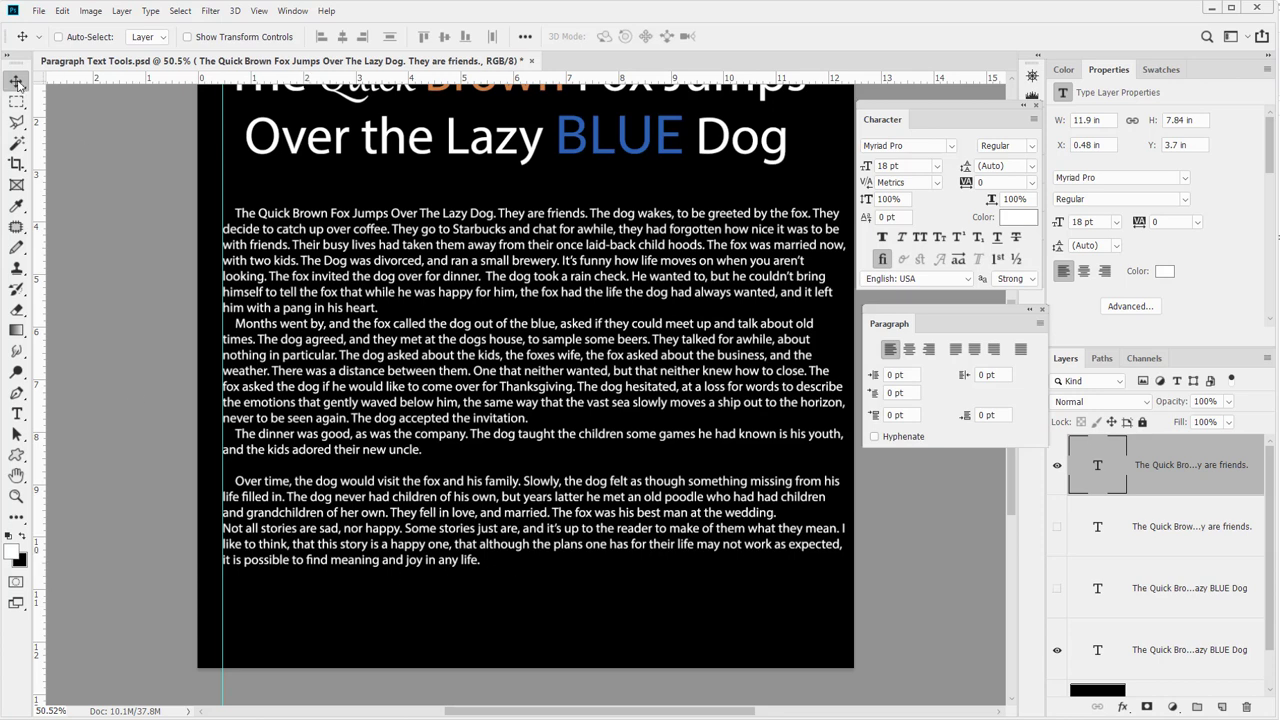
# Select all the body text with the Type tool and justify all of its lines, including the last ones
pyautogui.click(16, 413)
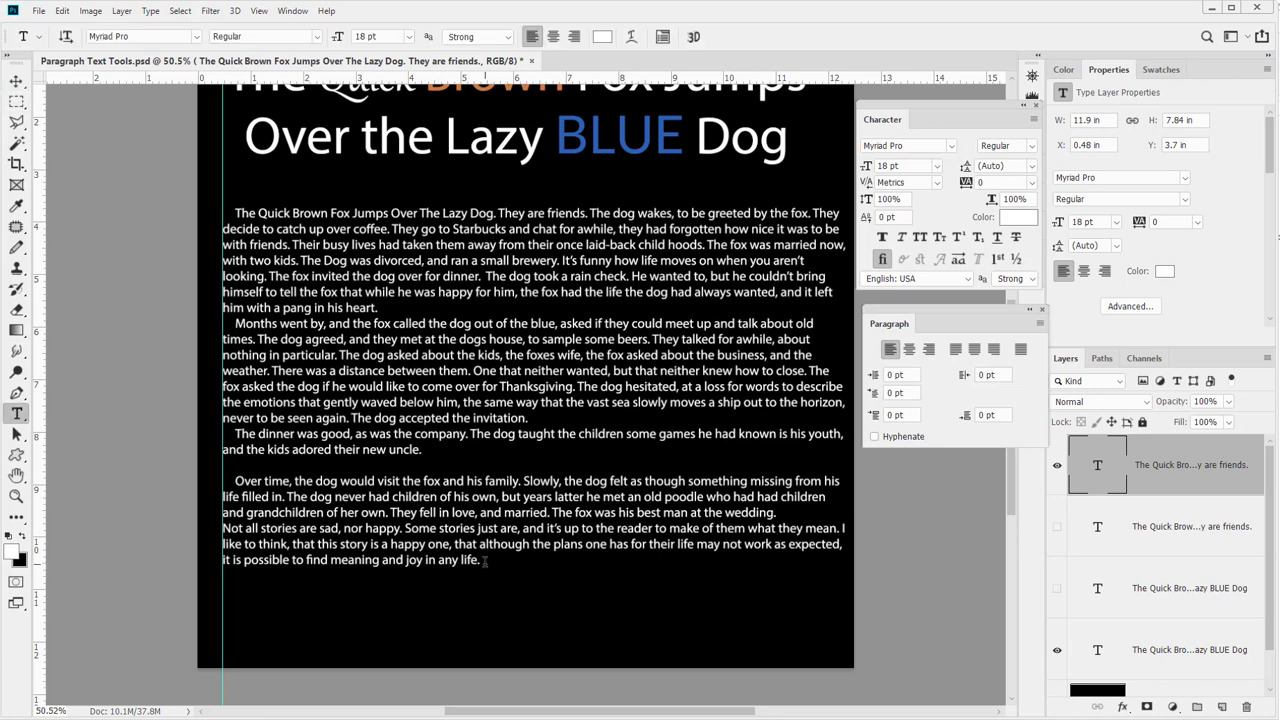
pyautogui.click(484, 562)
pyautogui.hotkey('ctrl', 'a')
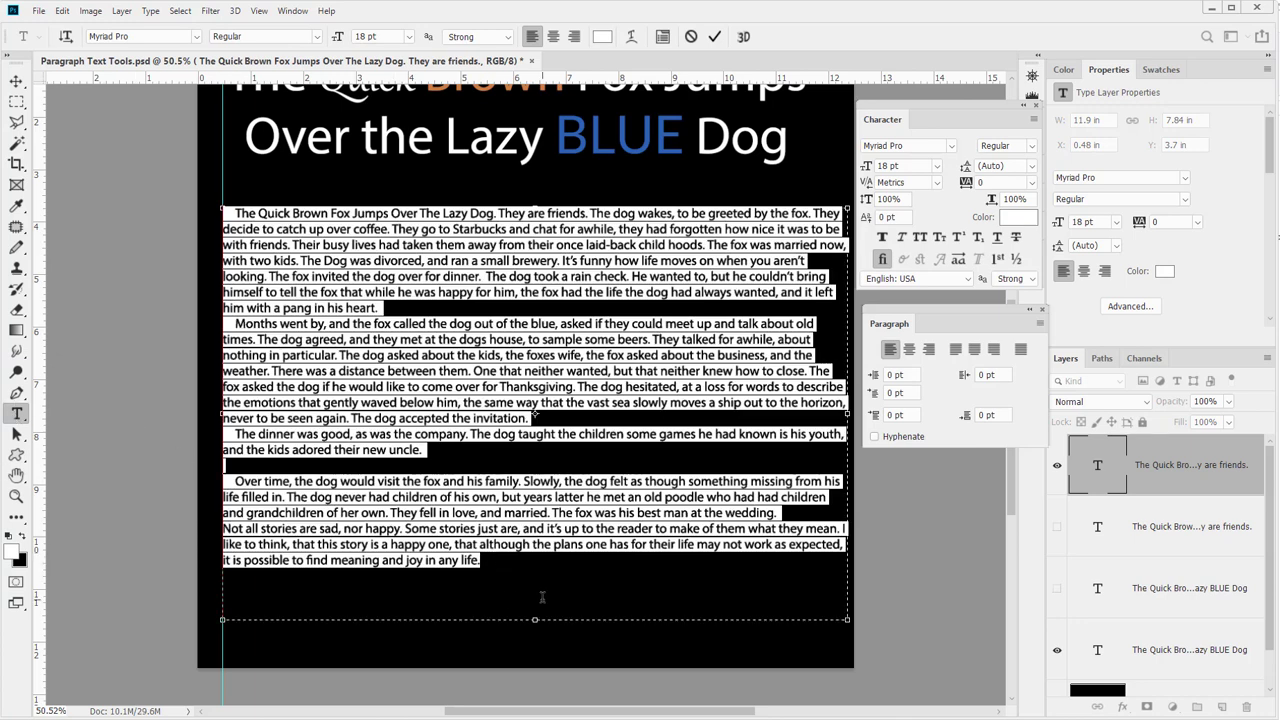
pyautogui.click(1040, 324)
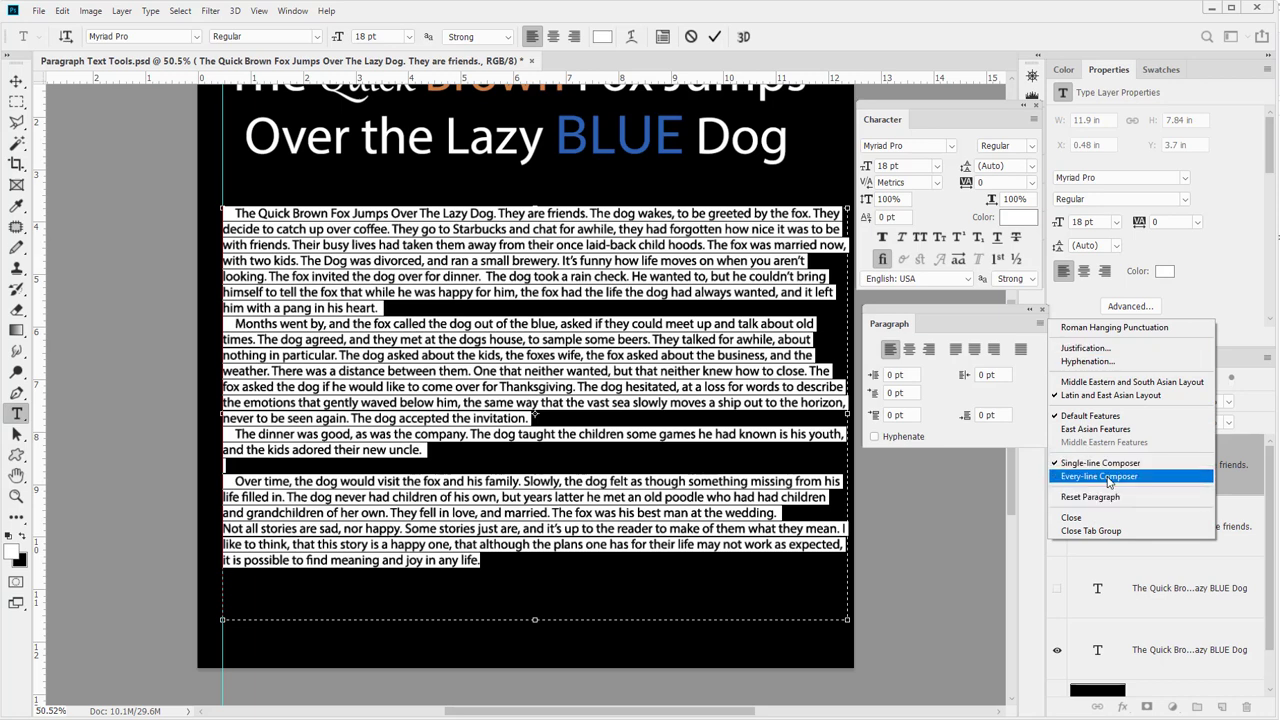
pyautogui.click(1020, 358)
pyautogui.click(1022, 348)
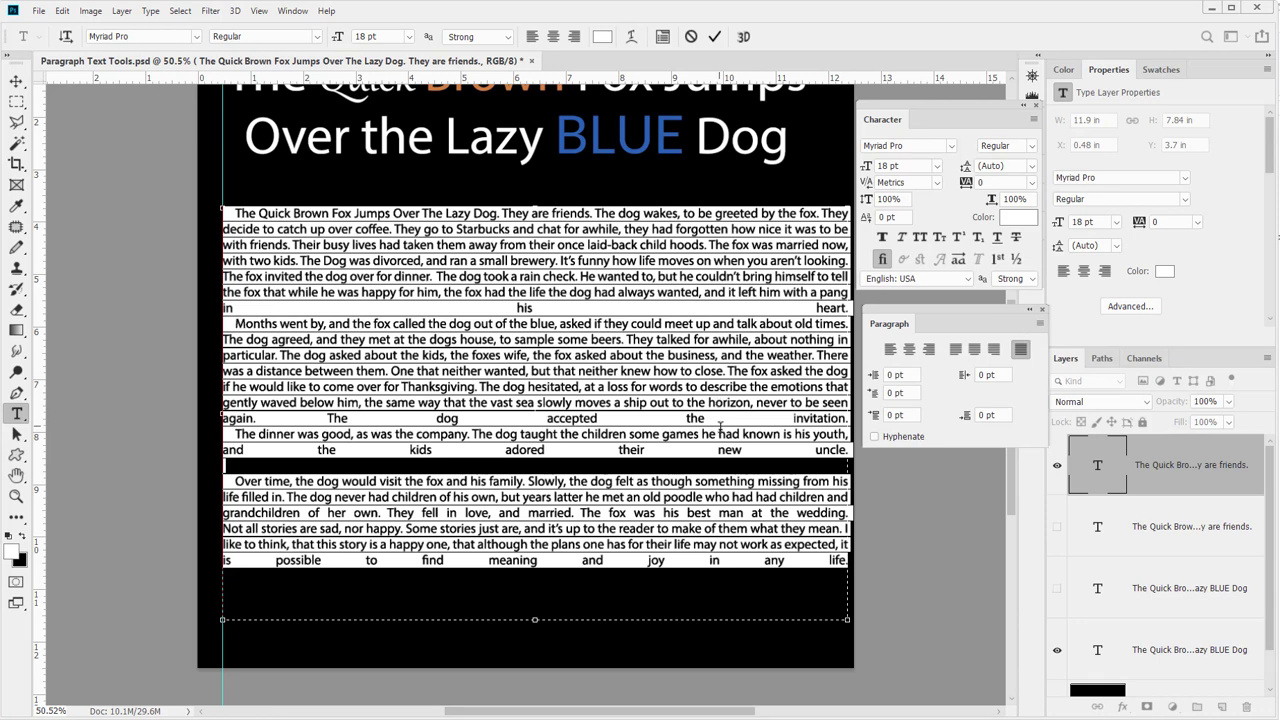
# Apply the Every-line Composer to the selected body text and commit the text edit
pyautogui.click(1040, 323)
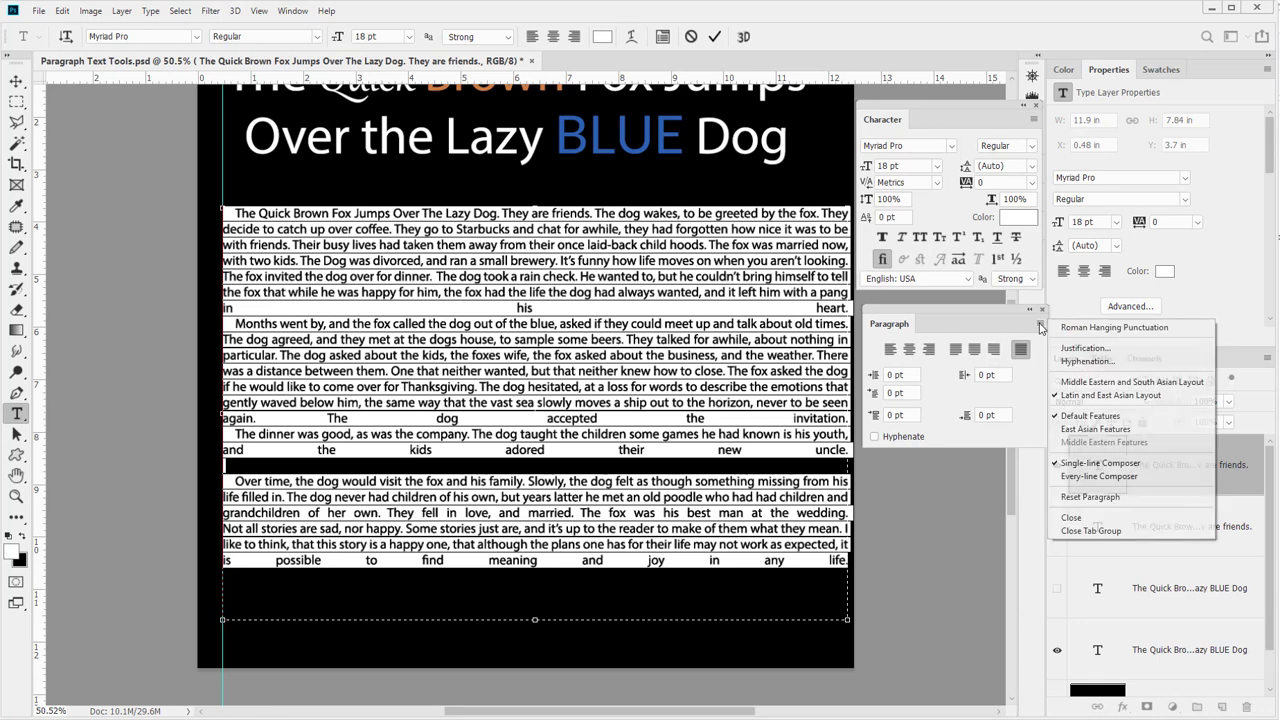
pyautogui.click(1092, 477)
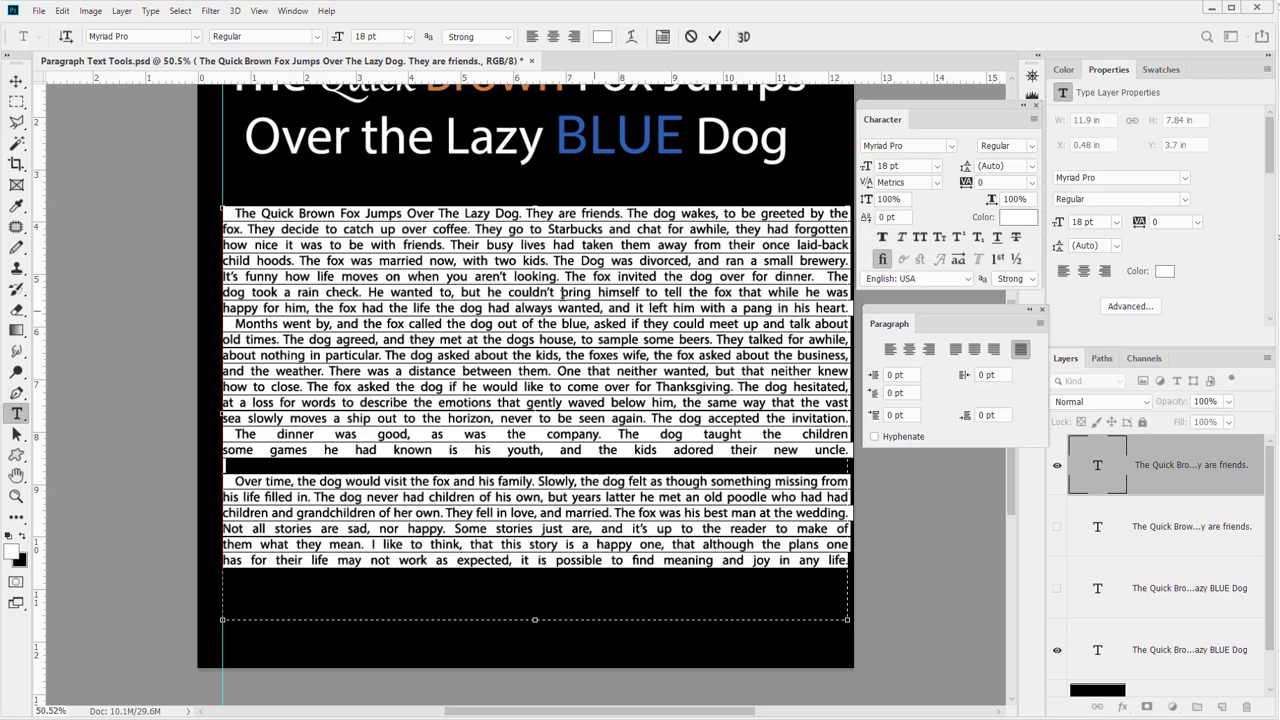
pyautogui.click(229, 321)
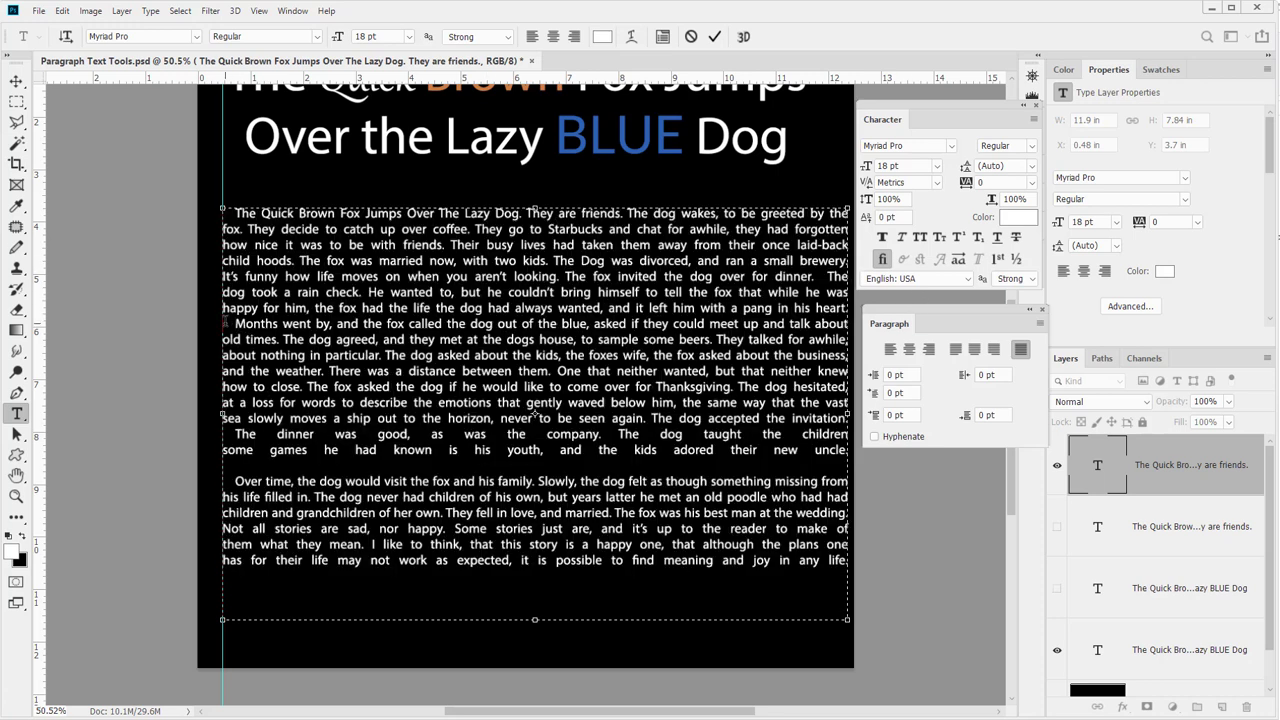
pyautogui.hotkey('ctrl', 'Return')
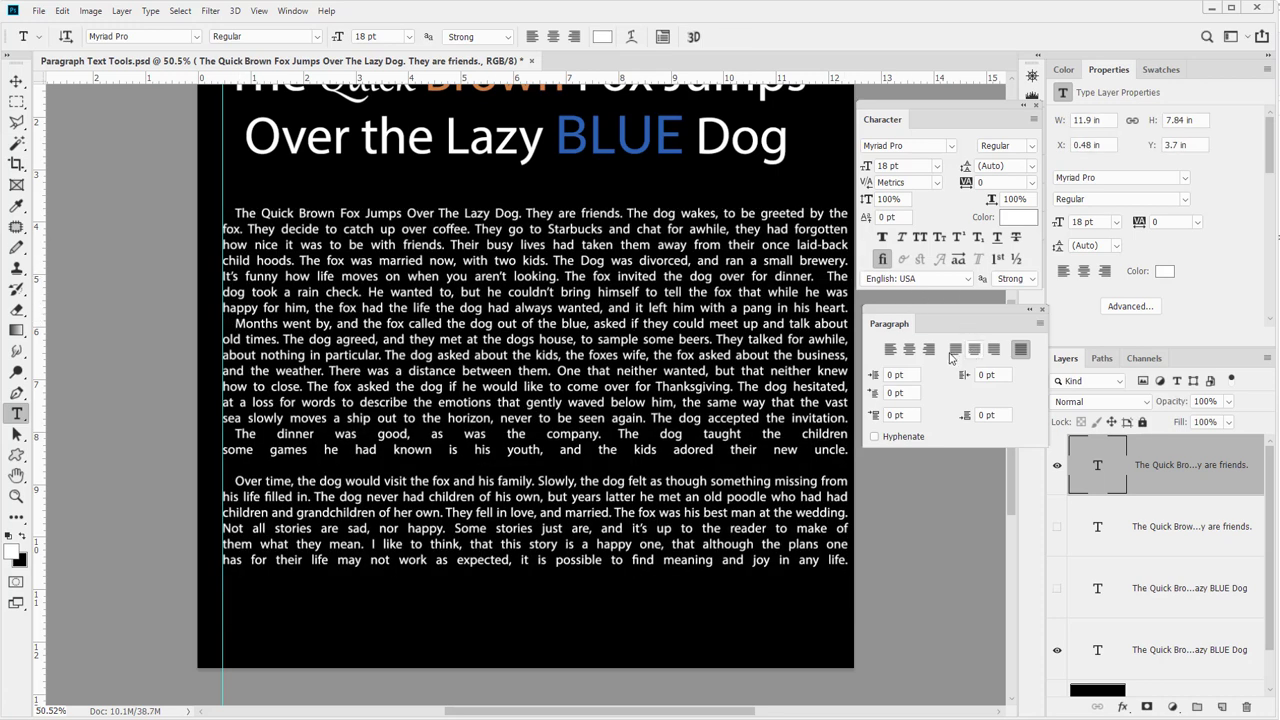
# Left-align the body text, insert a blank line after each of its first two paragraphs, and commit the text edit
pyautogui.click(889, 349)
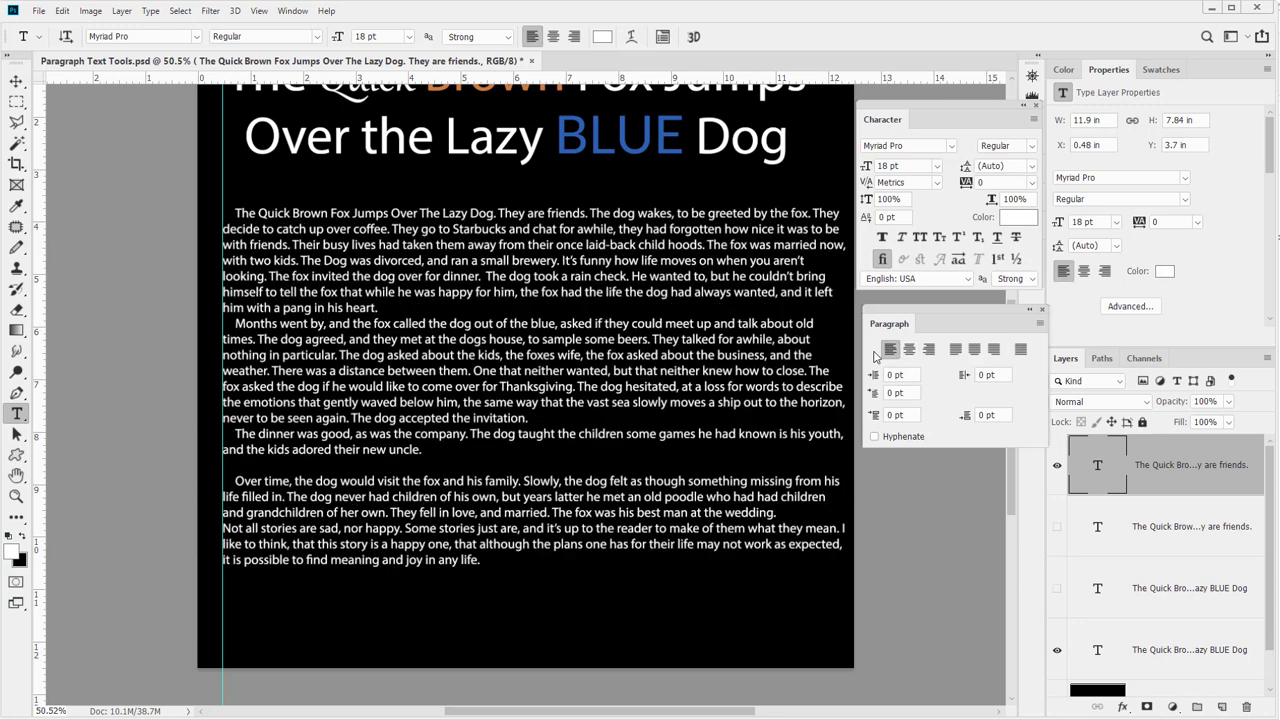
pyautogui.click(424, 315)
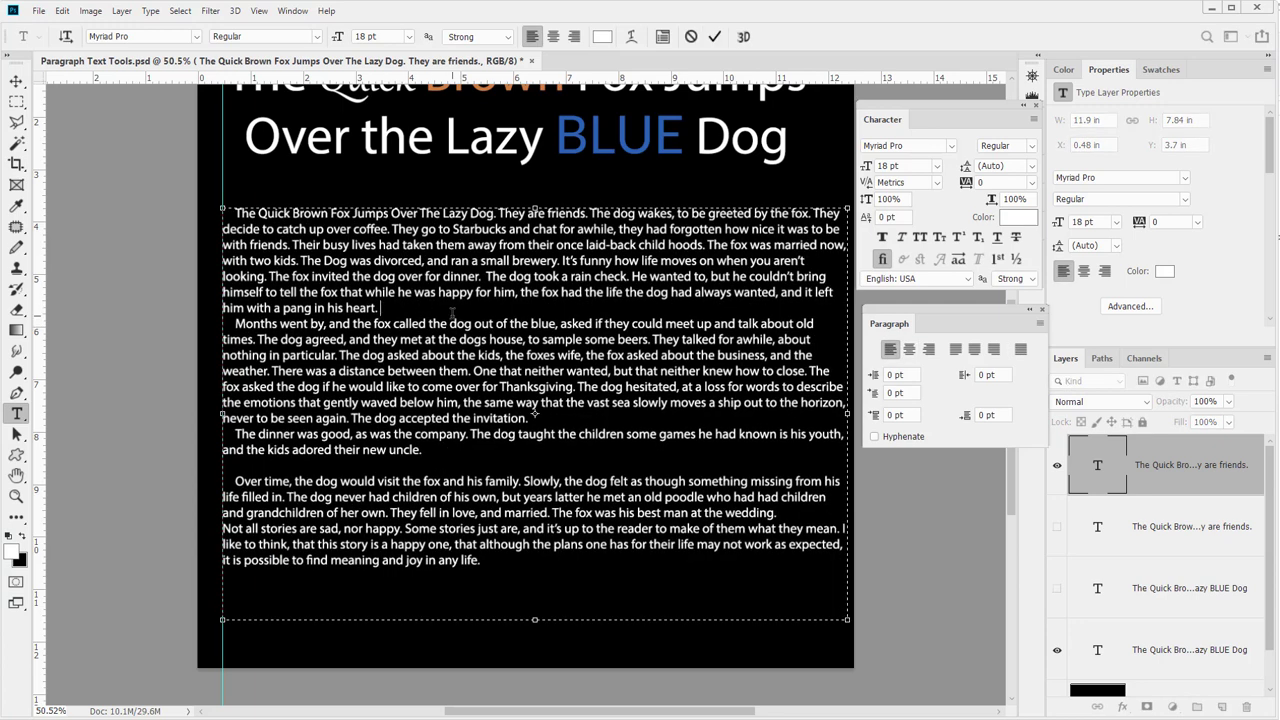
pyautogui.press('Return')
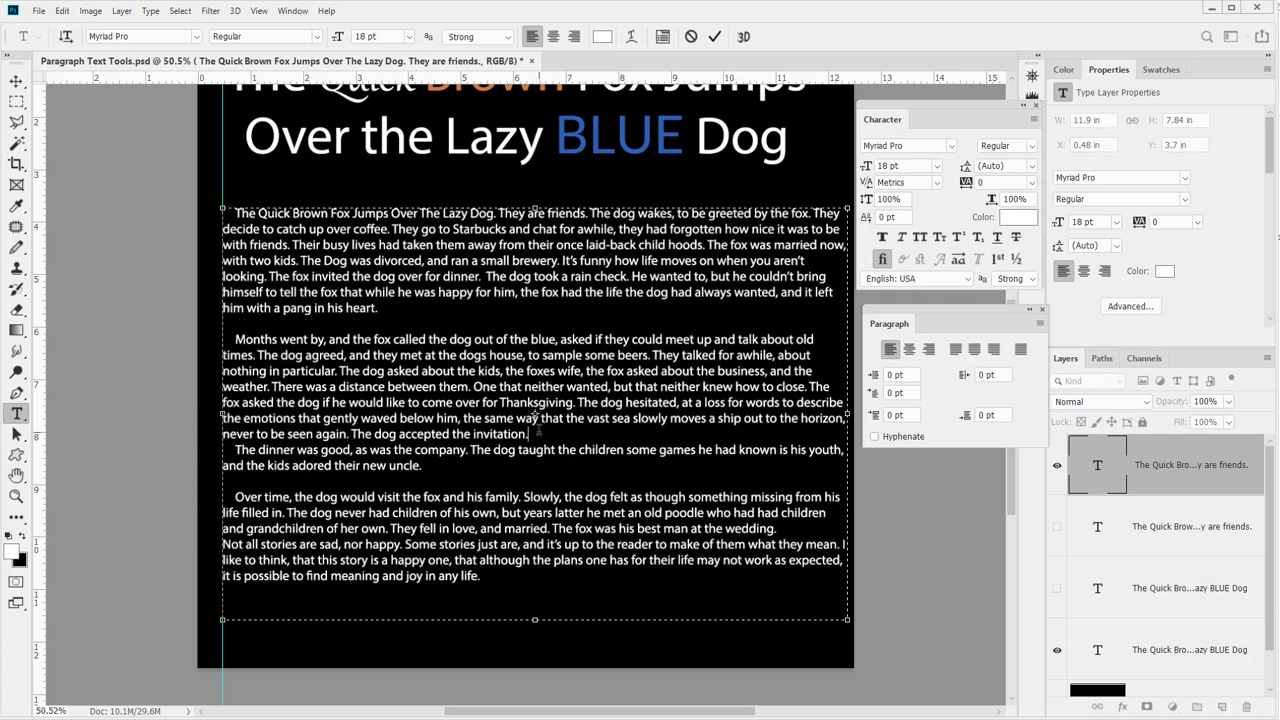
pyautogui.press('Return')
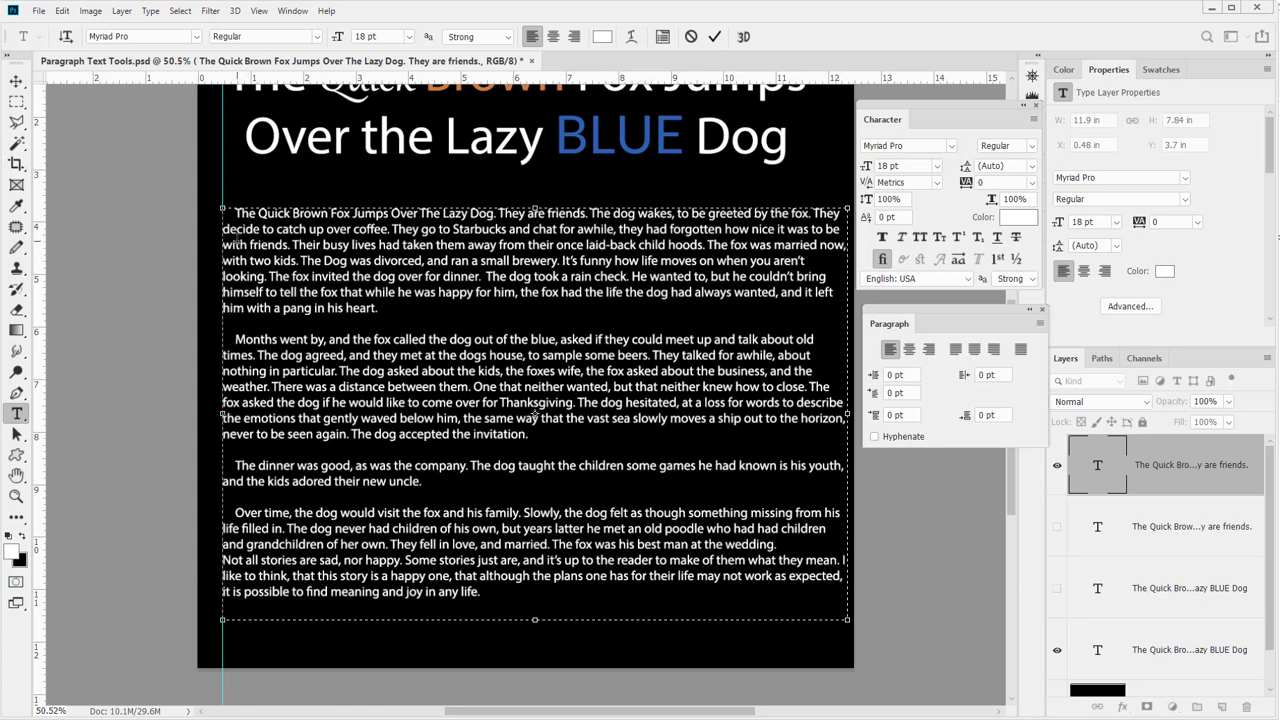
pyautogui.click(16, 80)
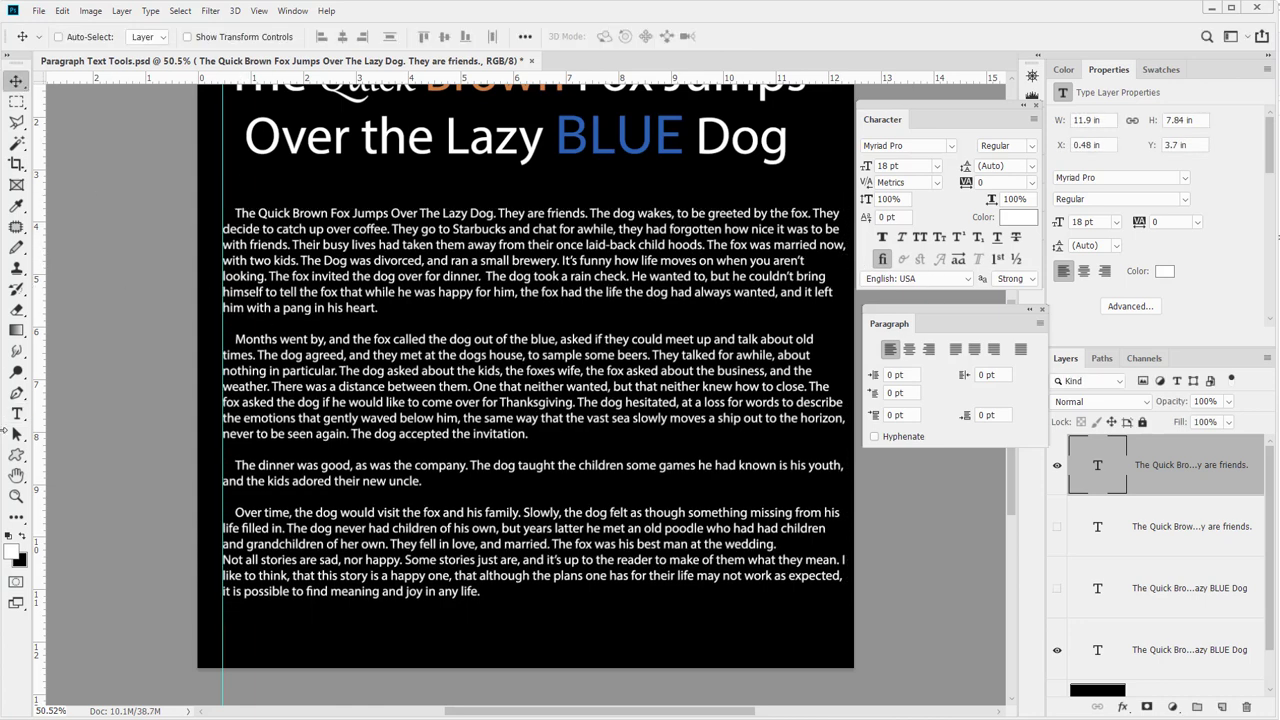
# Narrow the body text box in two stages with the Type tool and widen it back to about 11.94 in
pyautogui.click(16, 413)
pyautogui.click(630, 452)
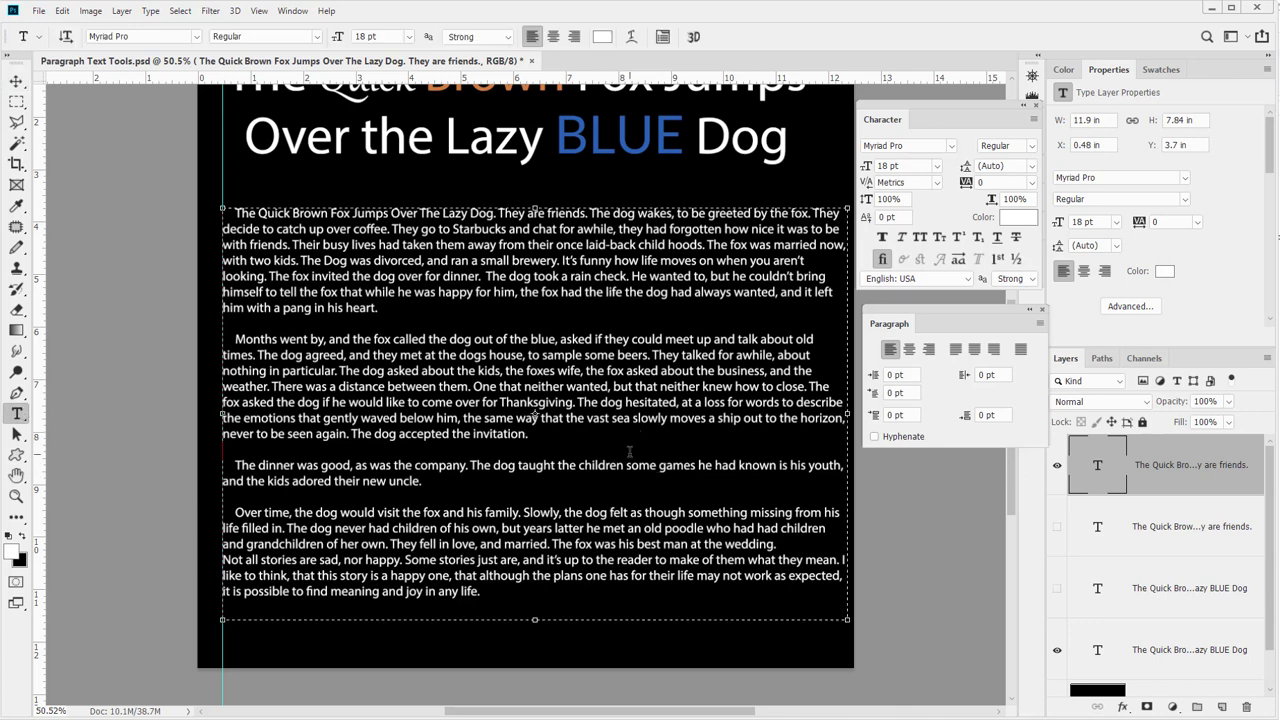
pyautogui.moveTo(847, 413); pyautogui.dragTo(735, 413)
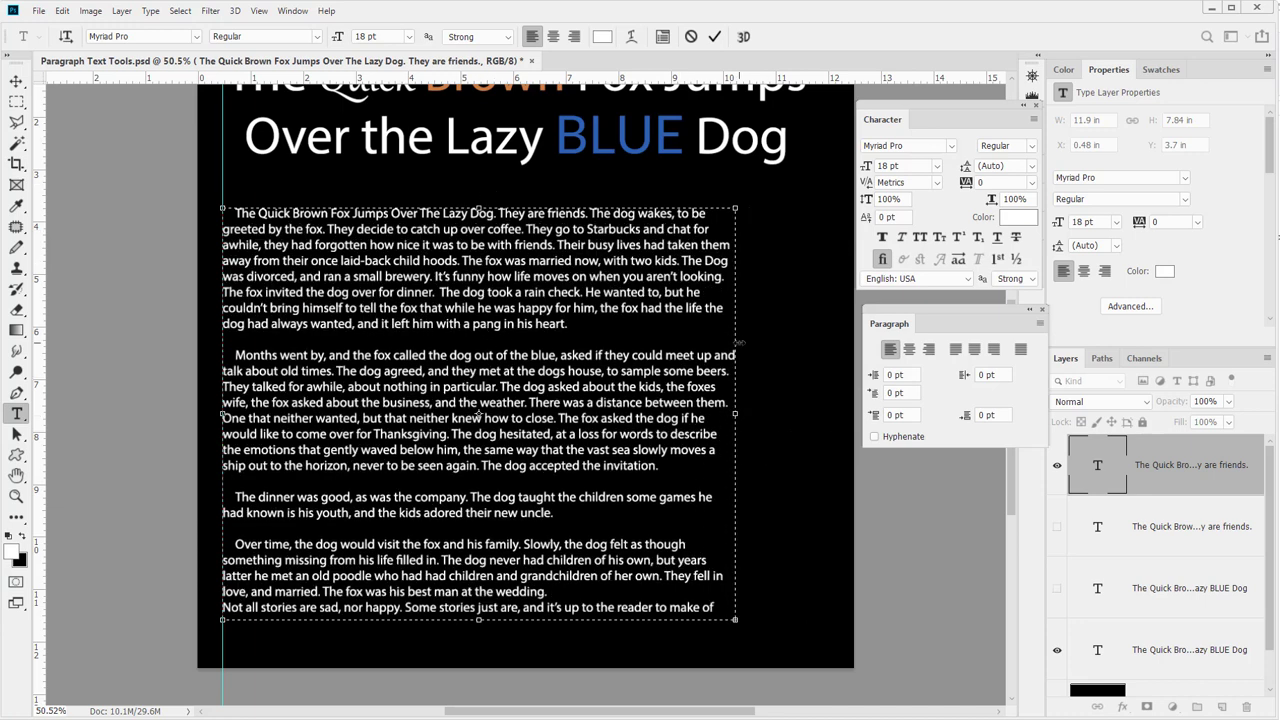
pyautogui.moveTo(740, 342); pyautogui.dragTo(620, 342)
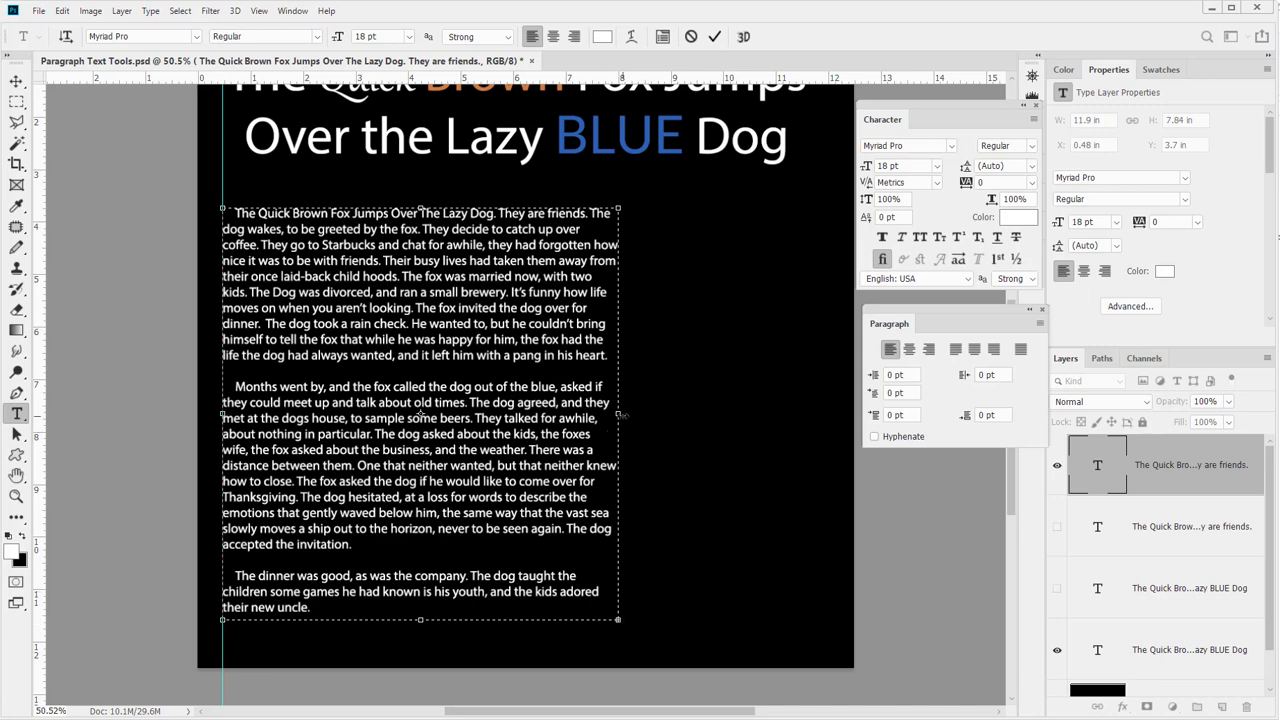
pyautogui.moveTo(622, 414); pyautogui.dragTo(850, 414)
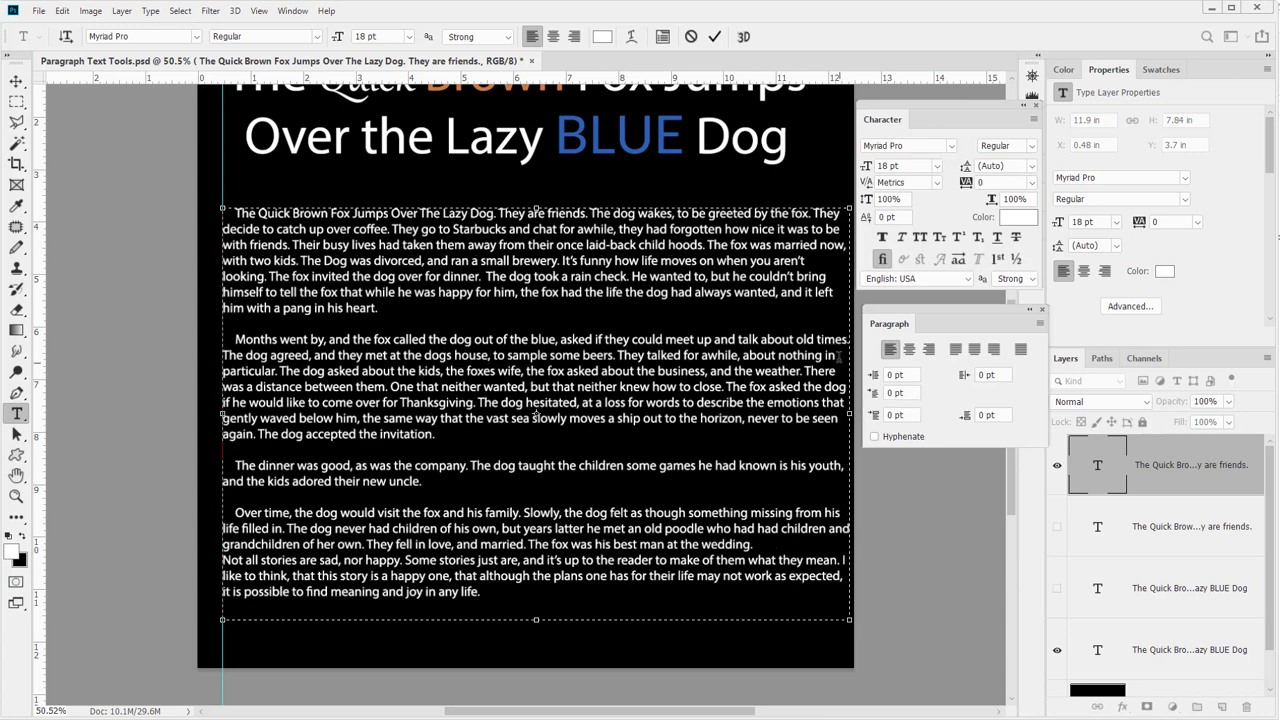
# Try to justify all lines and apply the Every-line Composer with only the text cursor placed in the body text
pyautogui.click(1020, 350)
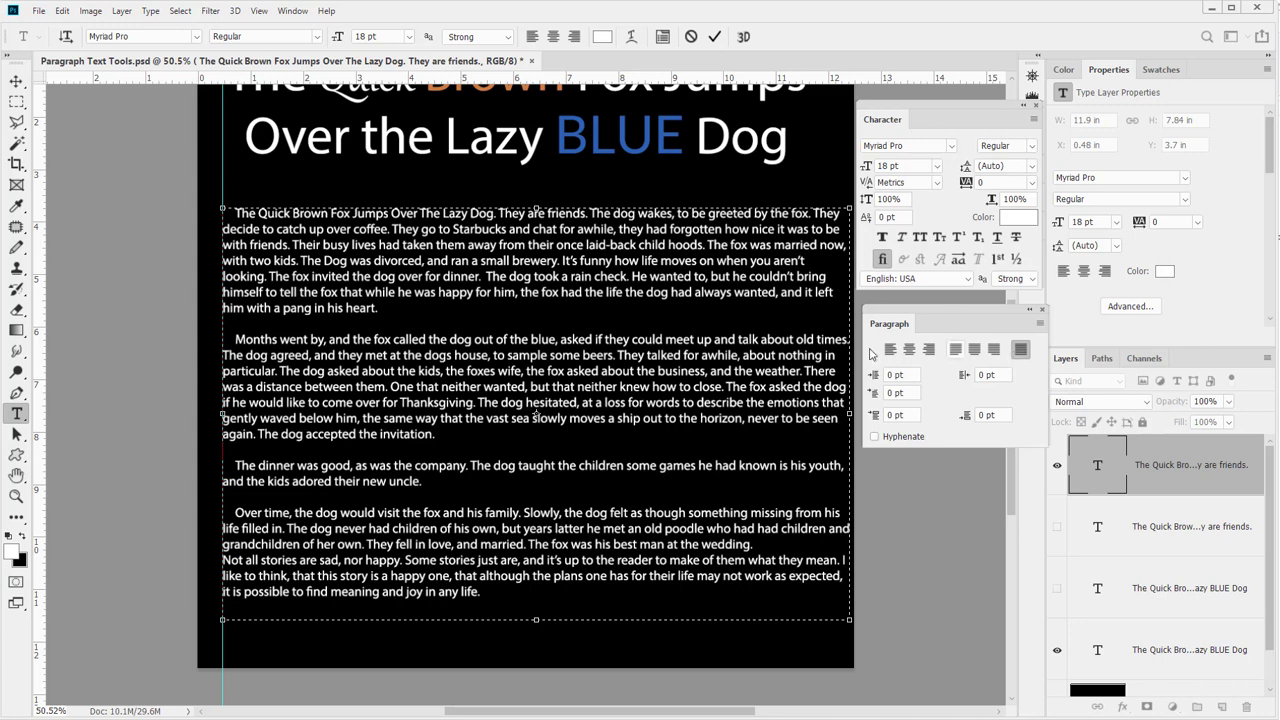
pyautogui.click(1038, 325)
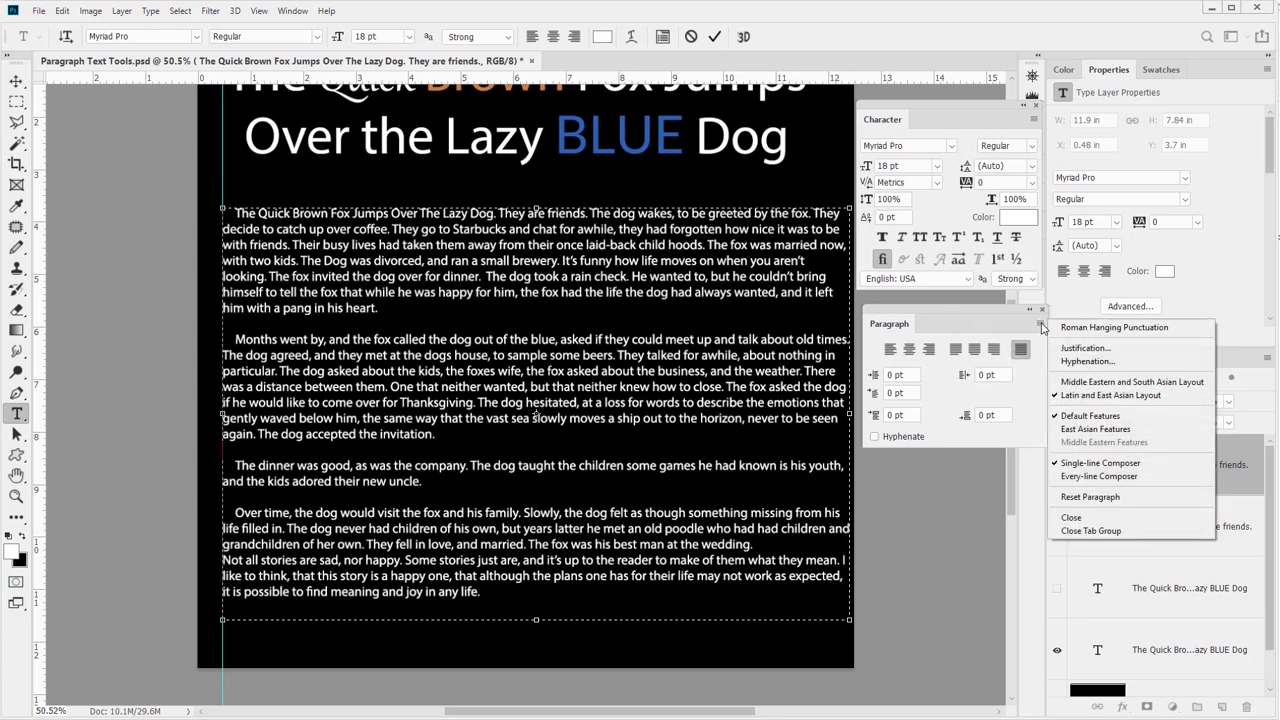
pyautogui.click(1108, 477)
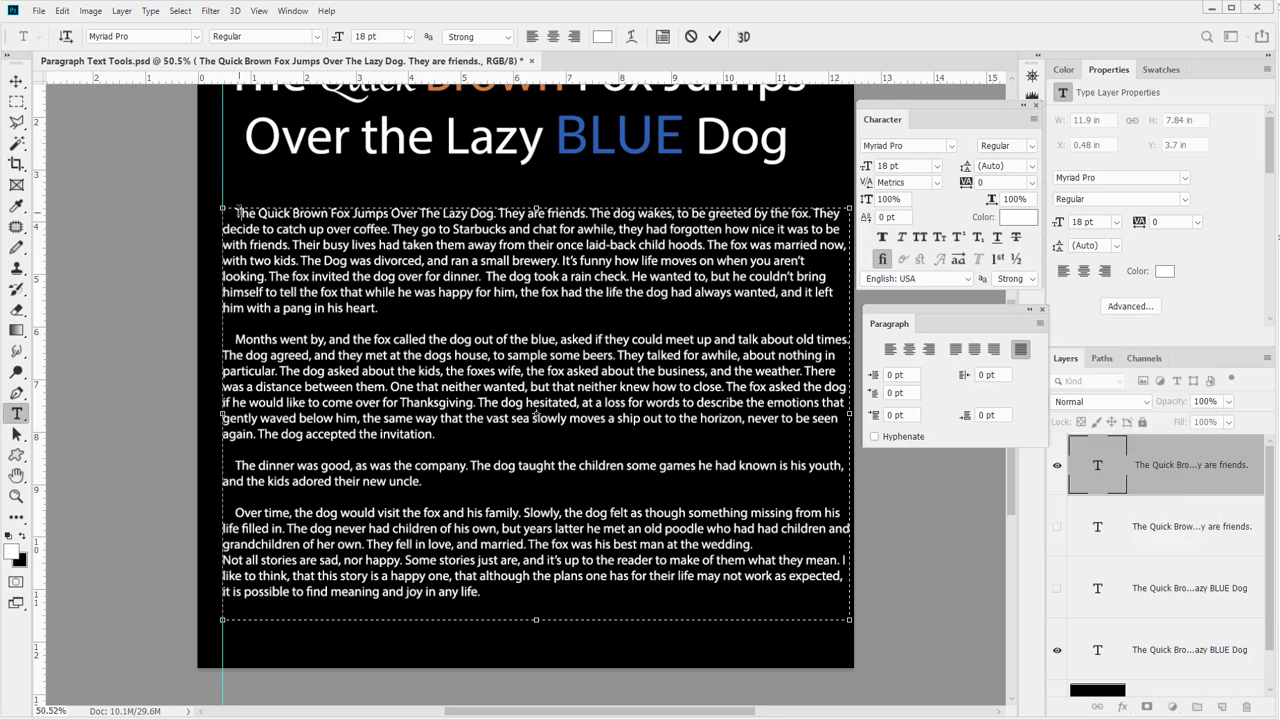
# Select the first body paragraph, justify it with the last line centered, and apply the Every-line Composer
pyautogui.moveTo(236, 212); pyautogui.dragTo(416, 312)
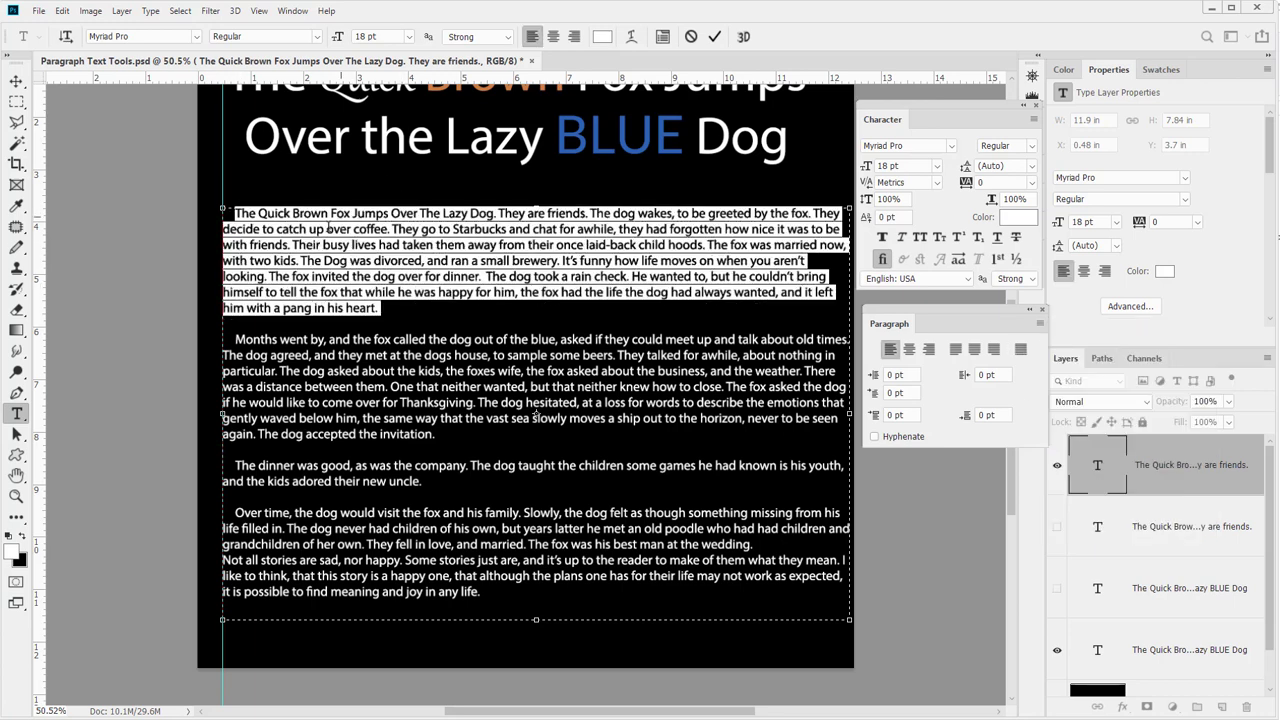
pyautogui.click(974, 350)
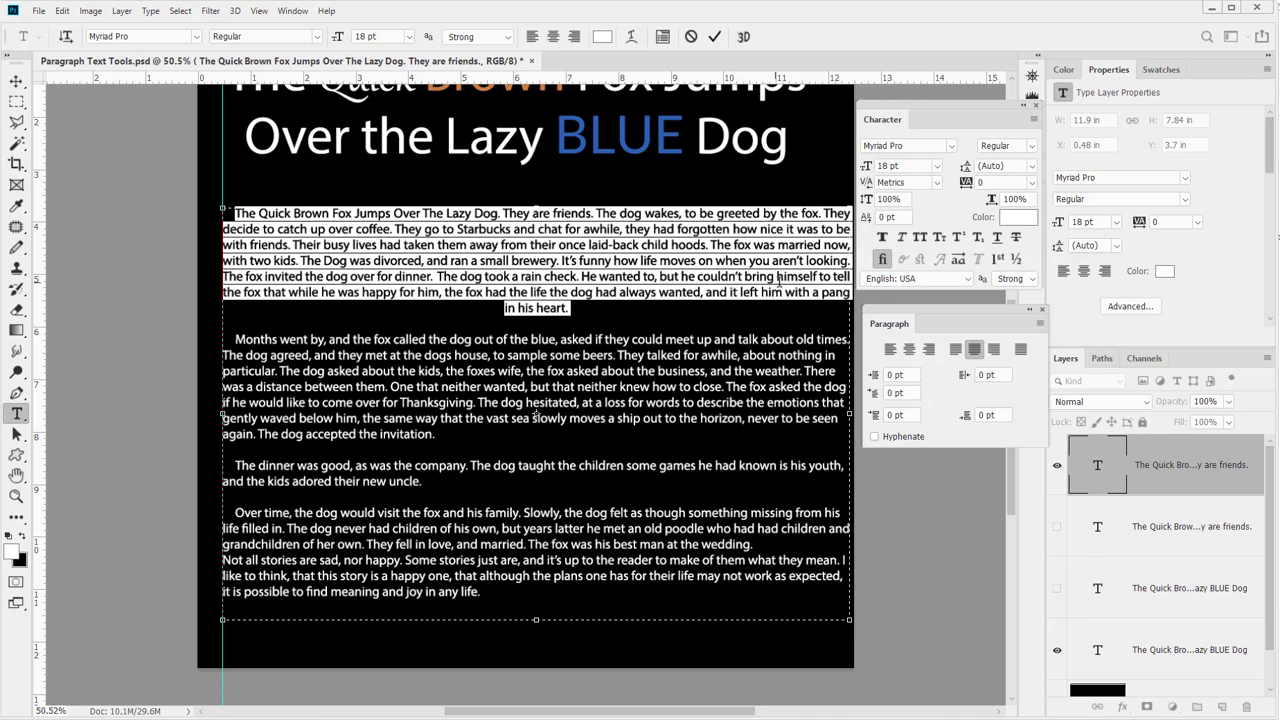
pyautogui.click(1040, 323)
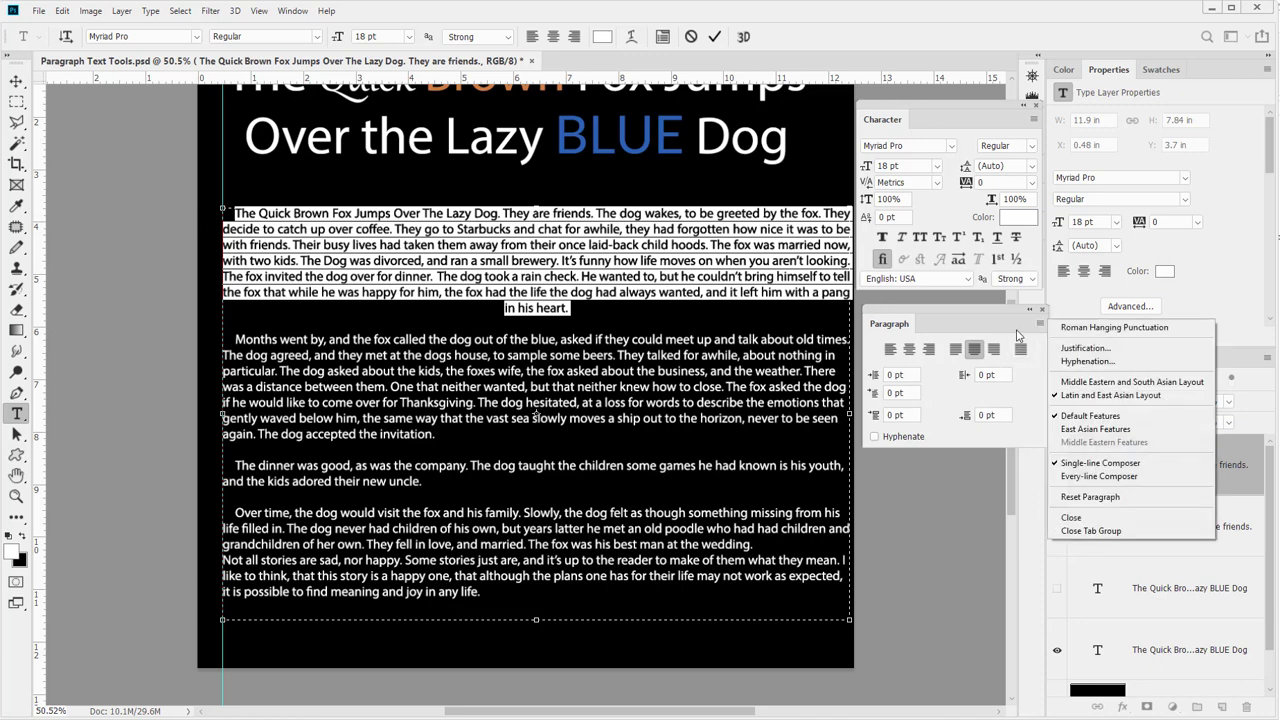
pyautogui.click(1104, 476)
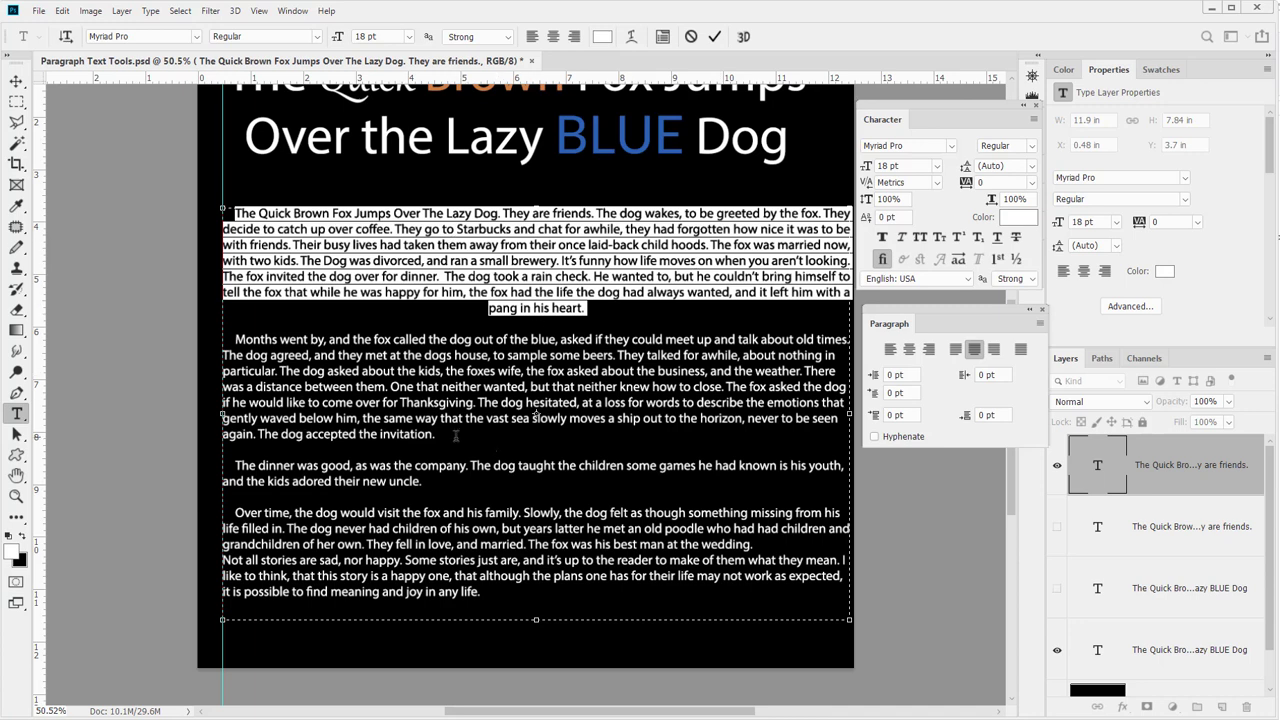
# Select the second body paragraph and justify it, first with the last line centered and finally with all lines justified
pyautogui.moveTo(436, 436); pyautogui.dragTo(187, 347)
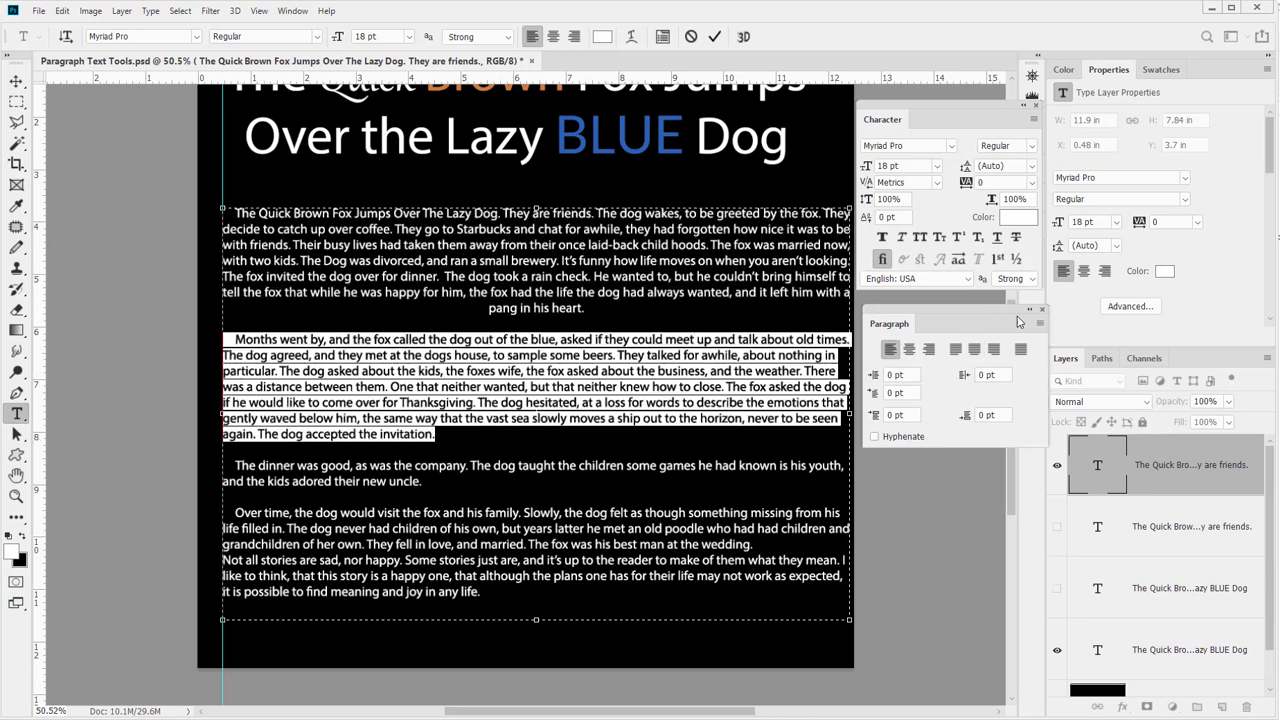
pyautogui.click(1040, 323)
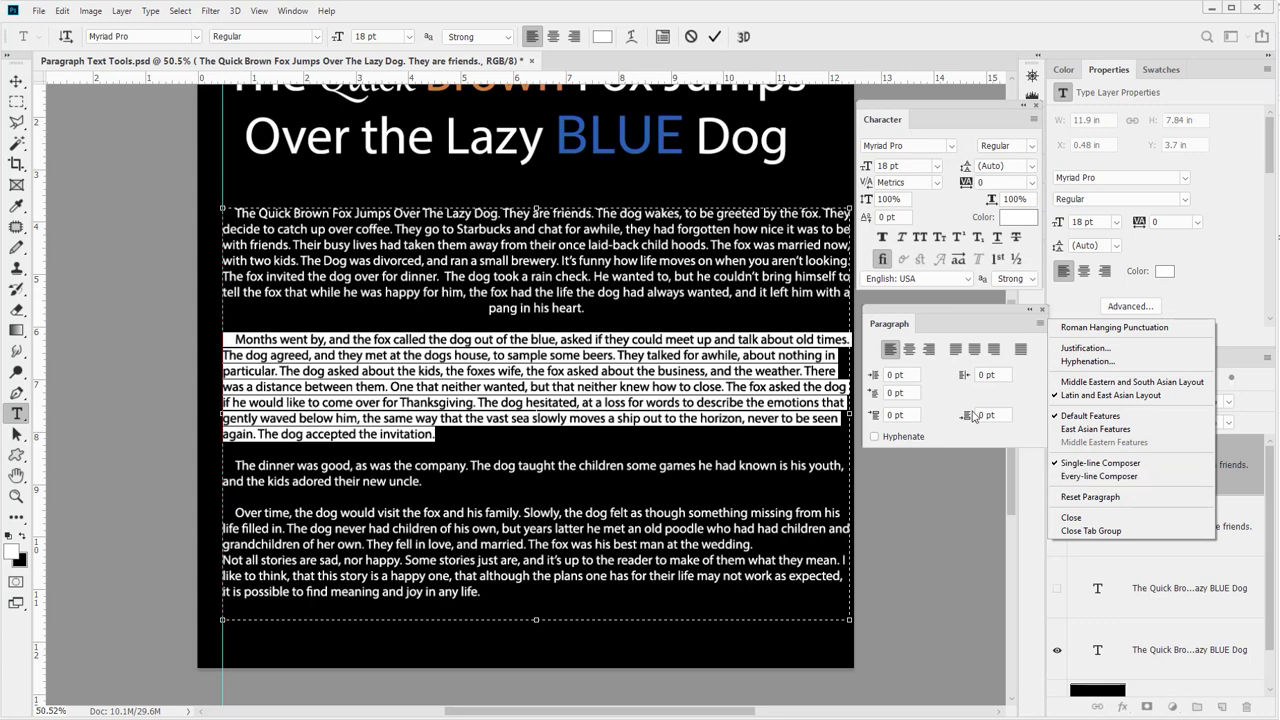
pyautogui.click(975, 355)
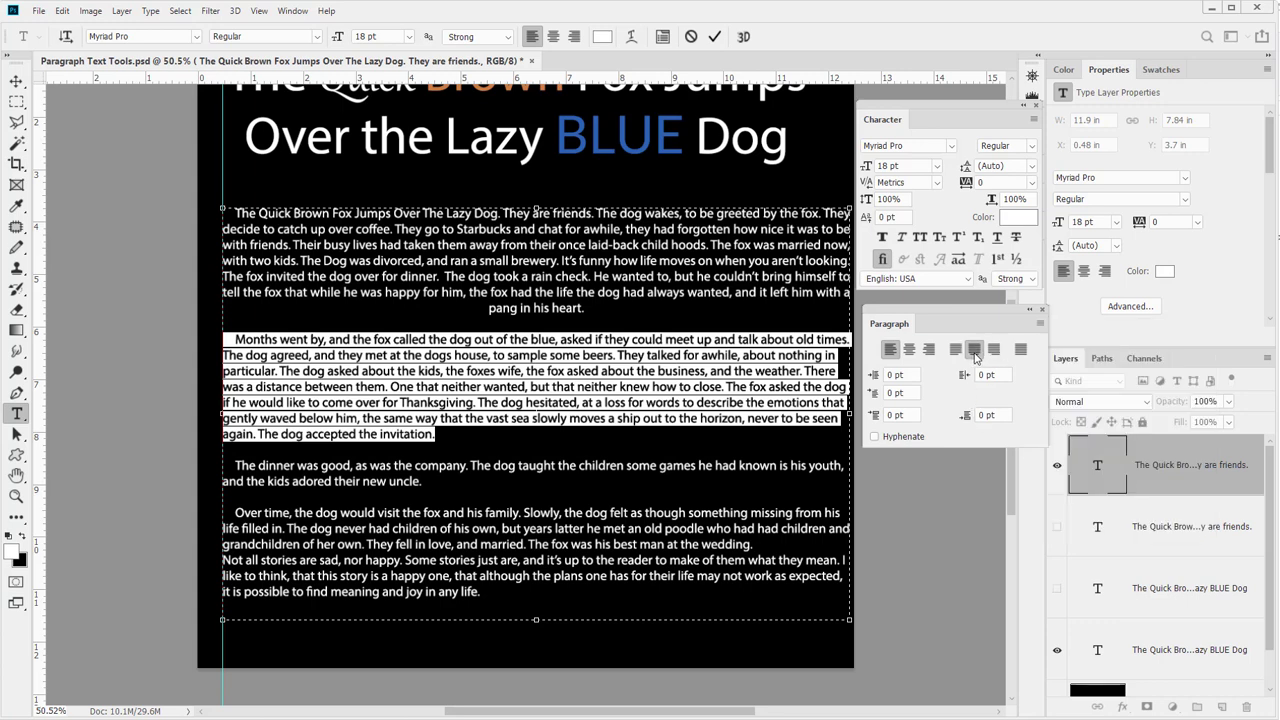
pyautogui.click(975, 352)
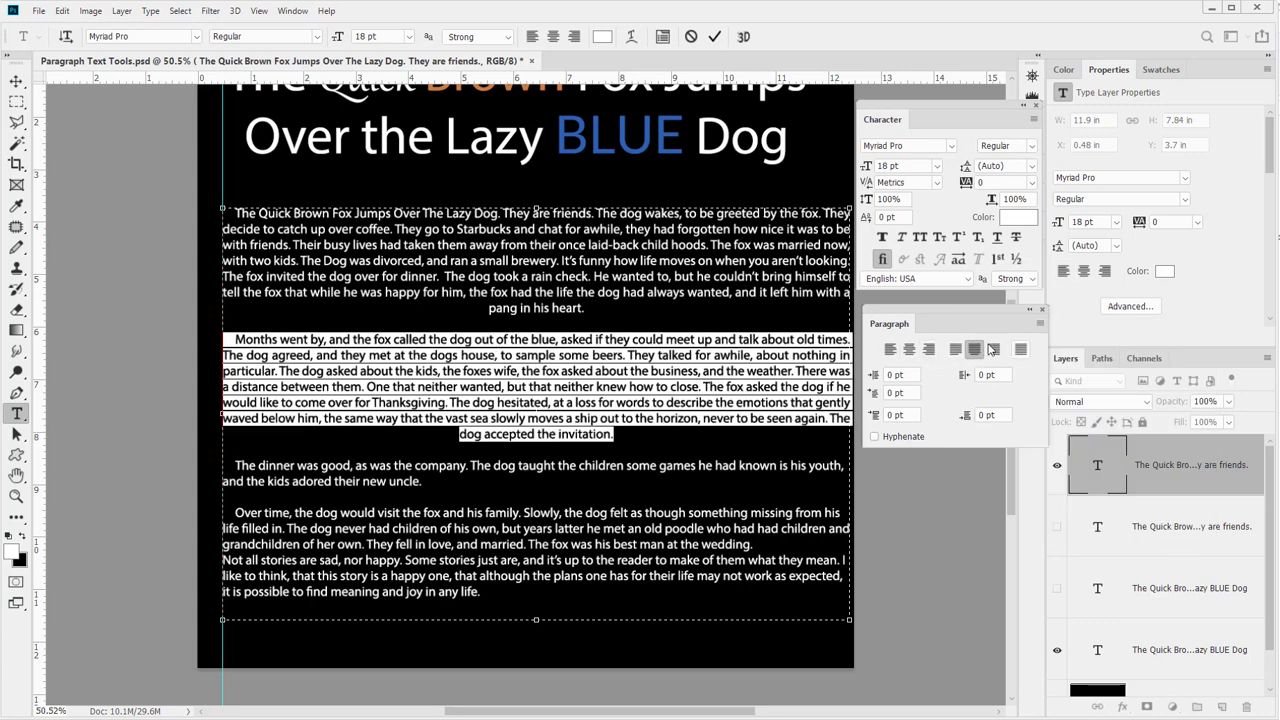
pyautogui.click(1022, 352)
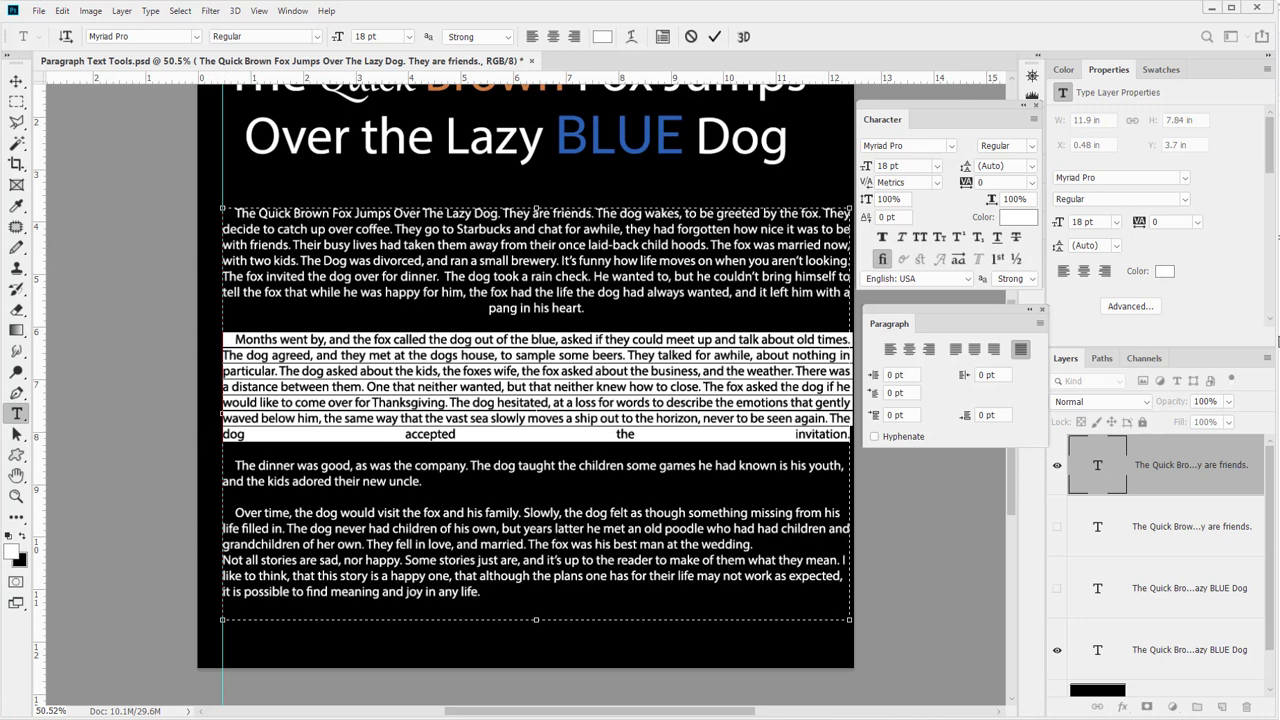
# Apply the Every-line Composer to the selected second paragraph and check the active composer option
pyautogui.click(1040, 323)
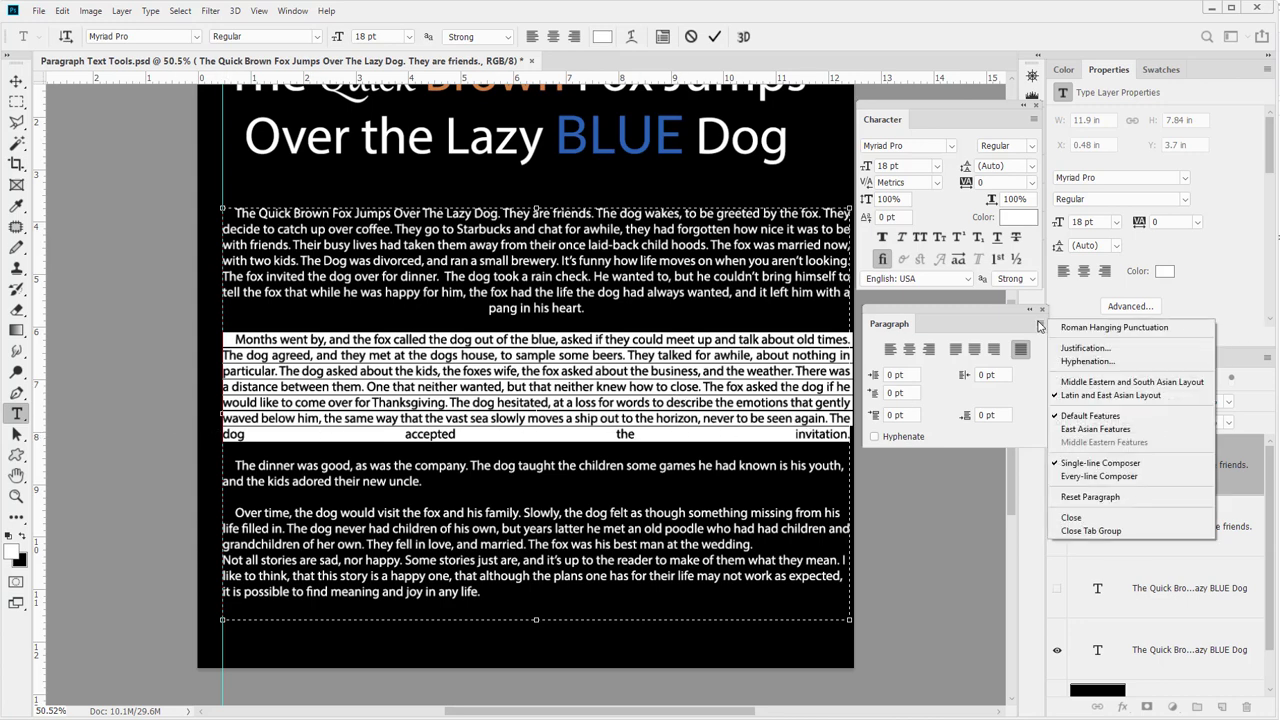
pyautogui.click(1112, 477)
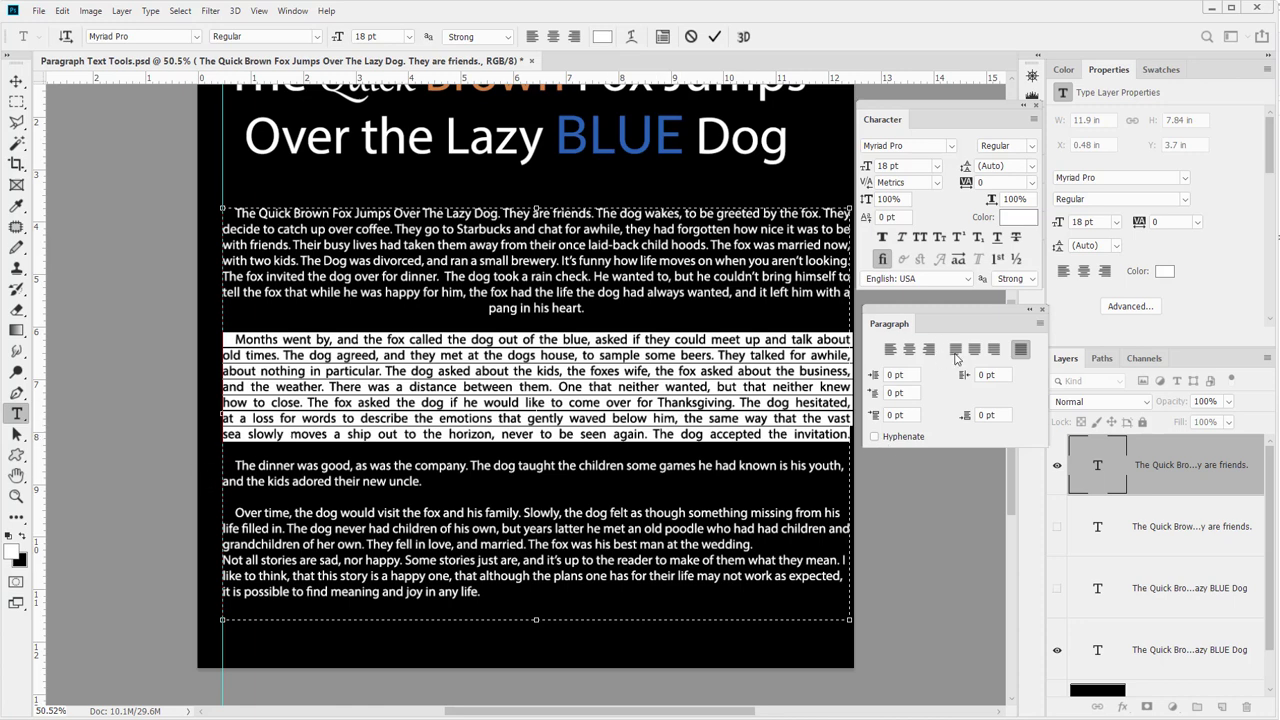
pyautogui.click(1041, 325)
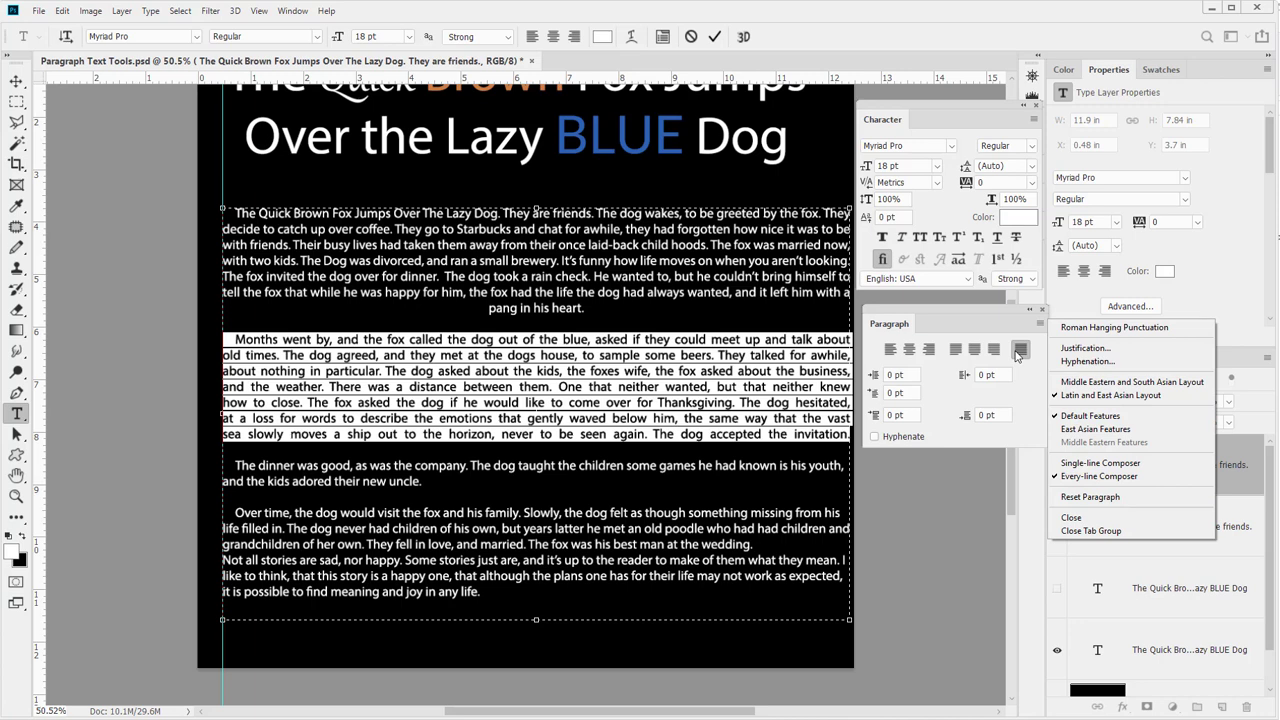
pyautogui.click(1019, 352)
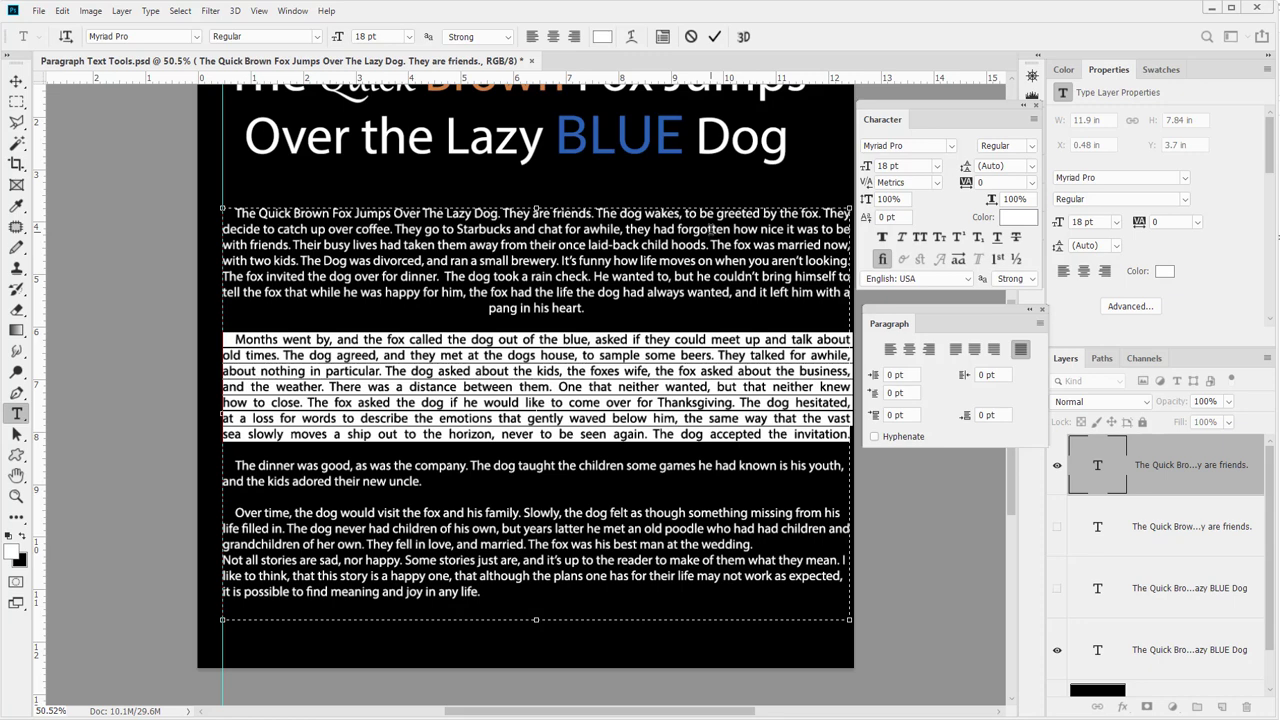
# Deselect the paragraph, commit the text edit by switching to the Move tool, and save the document
pyautogui.click(467, 403)
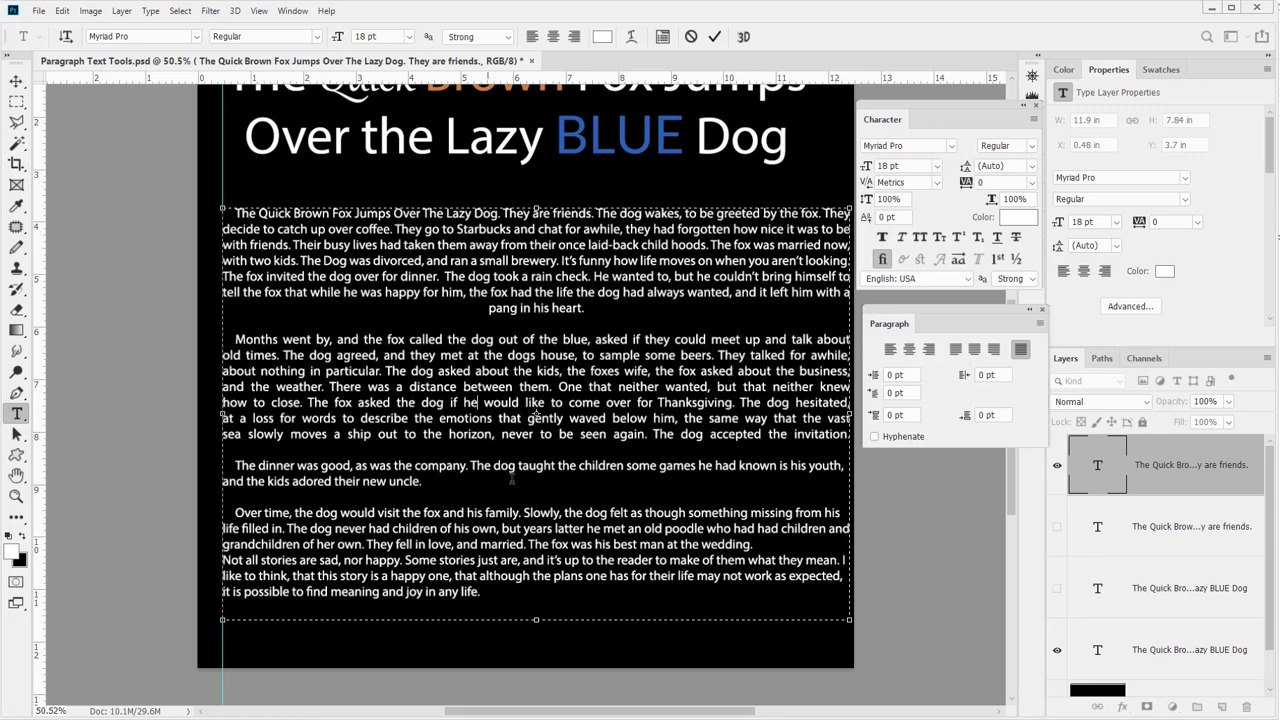
pyautogui.click(12, 84)
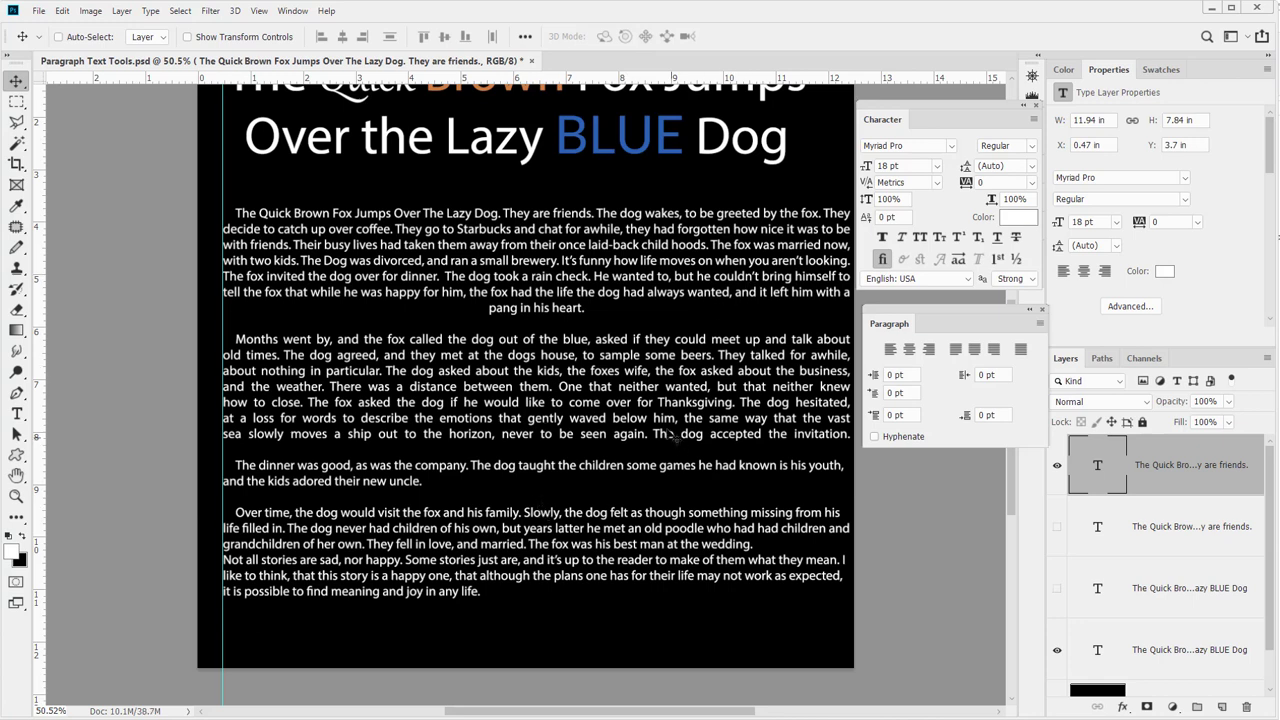
pyautogui.hotkey('ctrl', 's')
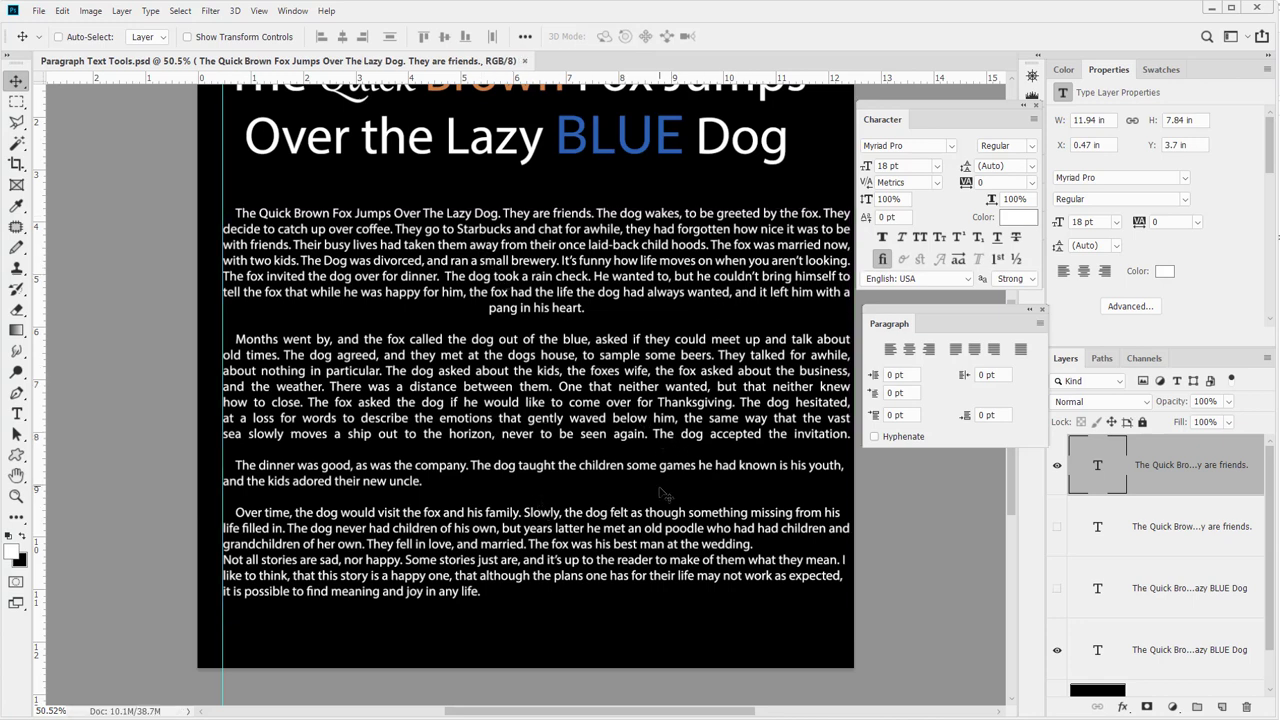